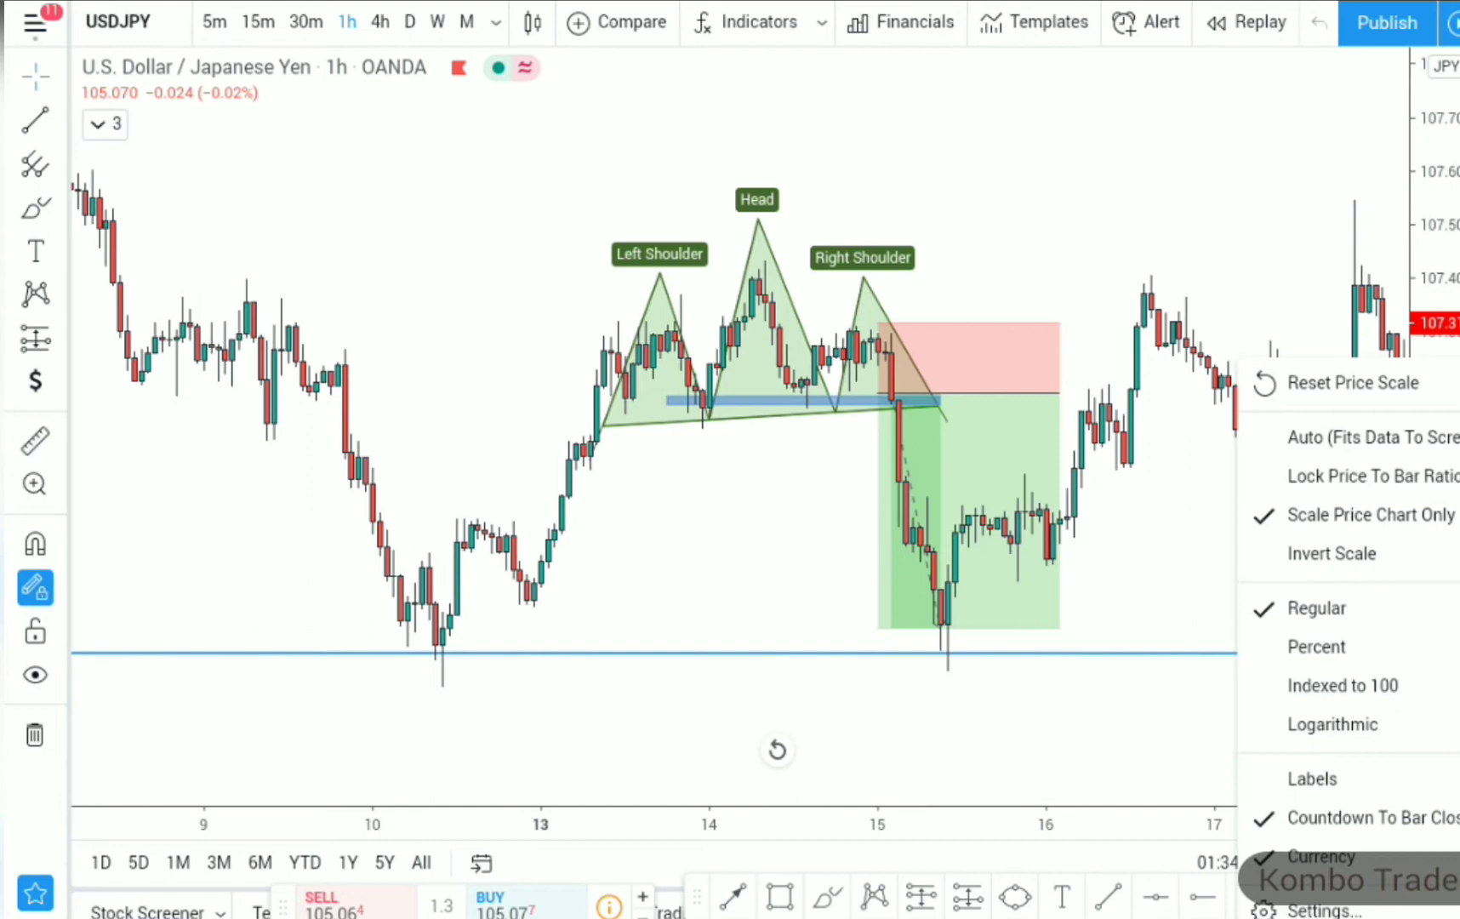
Close the price scale options and remove all drawings from the USDJPY chart.
key("Escape")
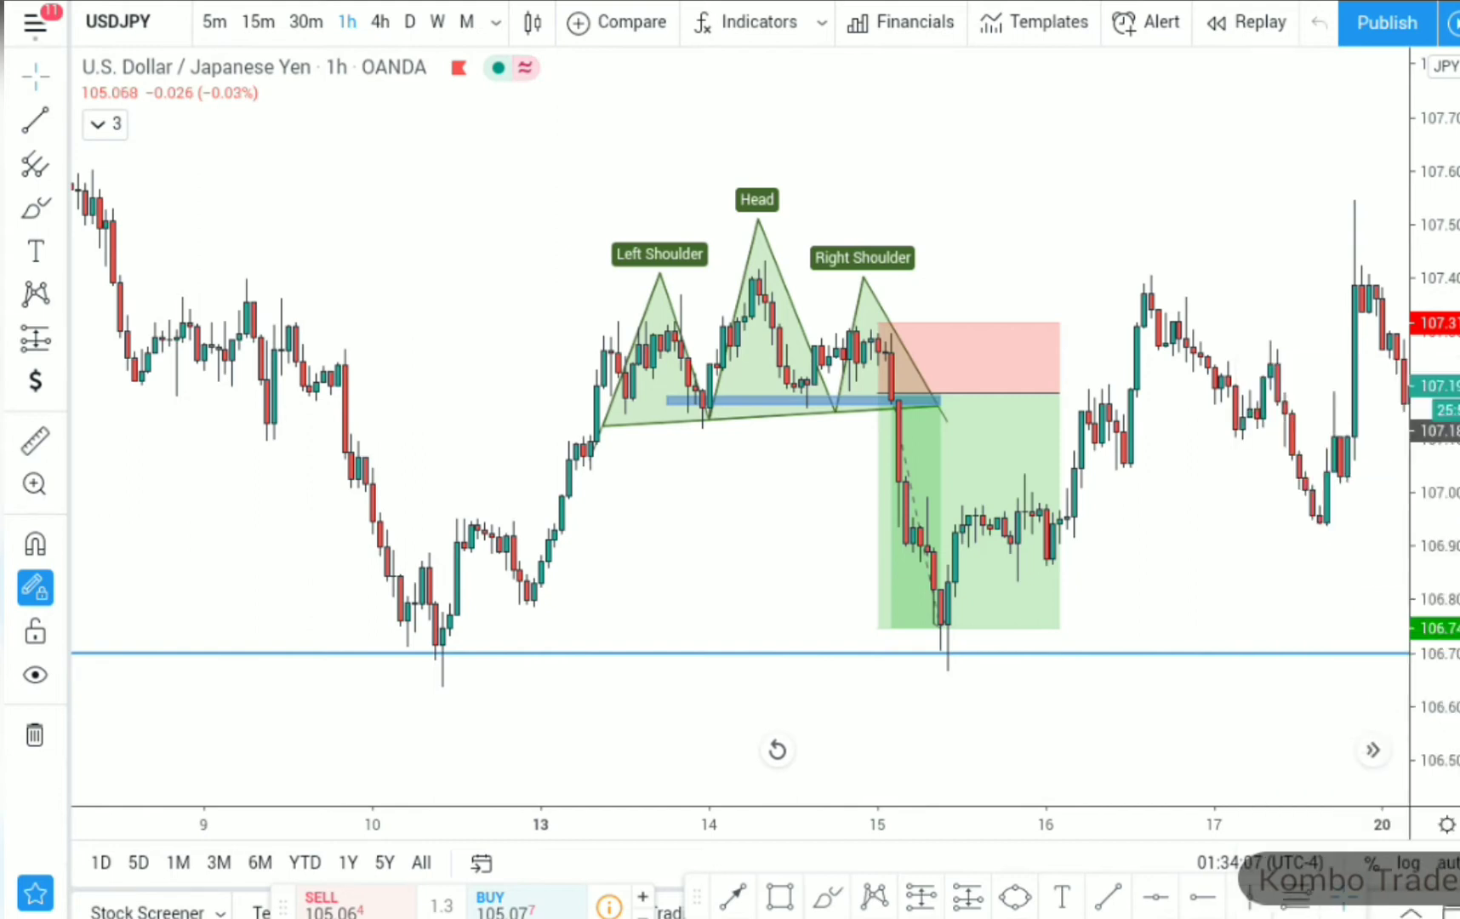
left_click(35, 734)
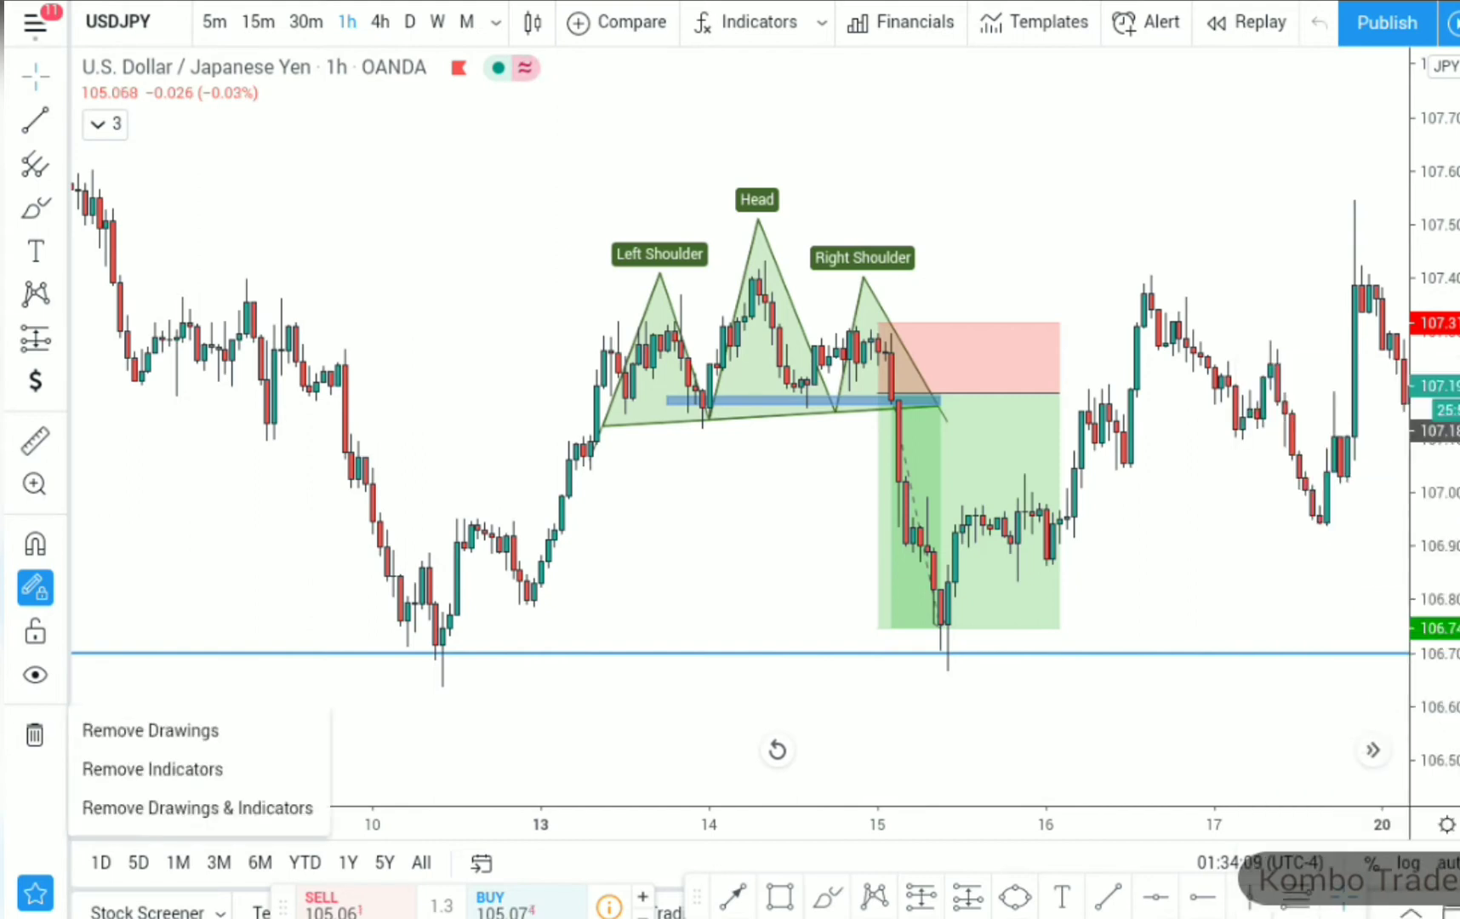
left_click(150, 730)
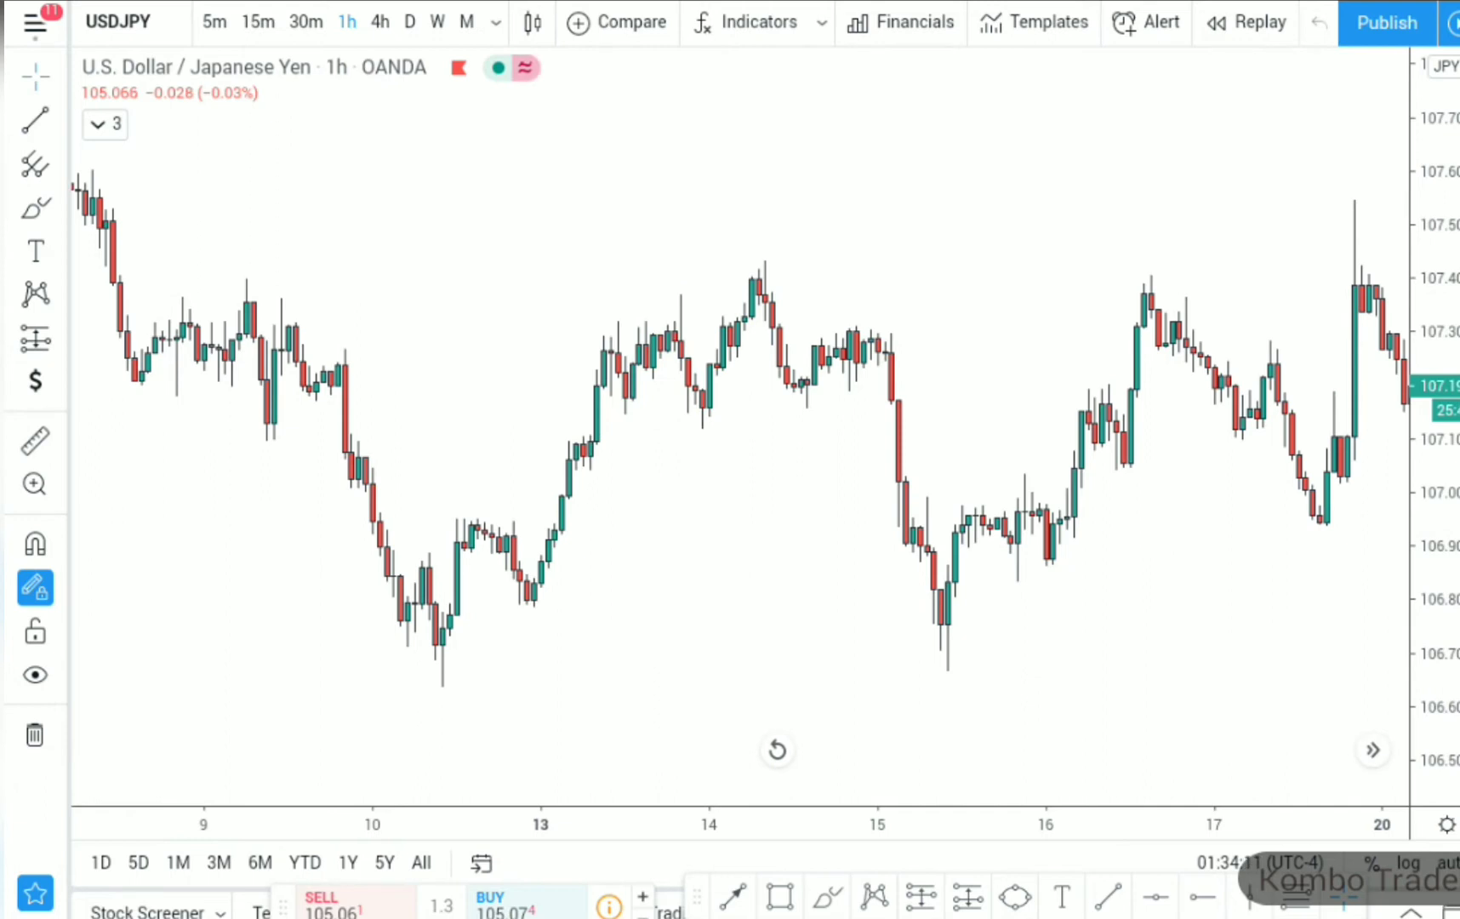
Brush a freehand five-peak price curve in the empty area below the candles, with its middle peak highest at about 106.13.
left_click_drag(739, 510, 700, 300)
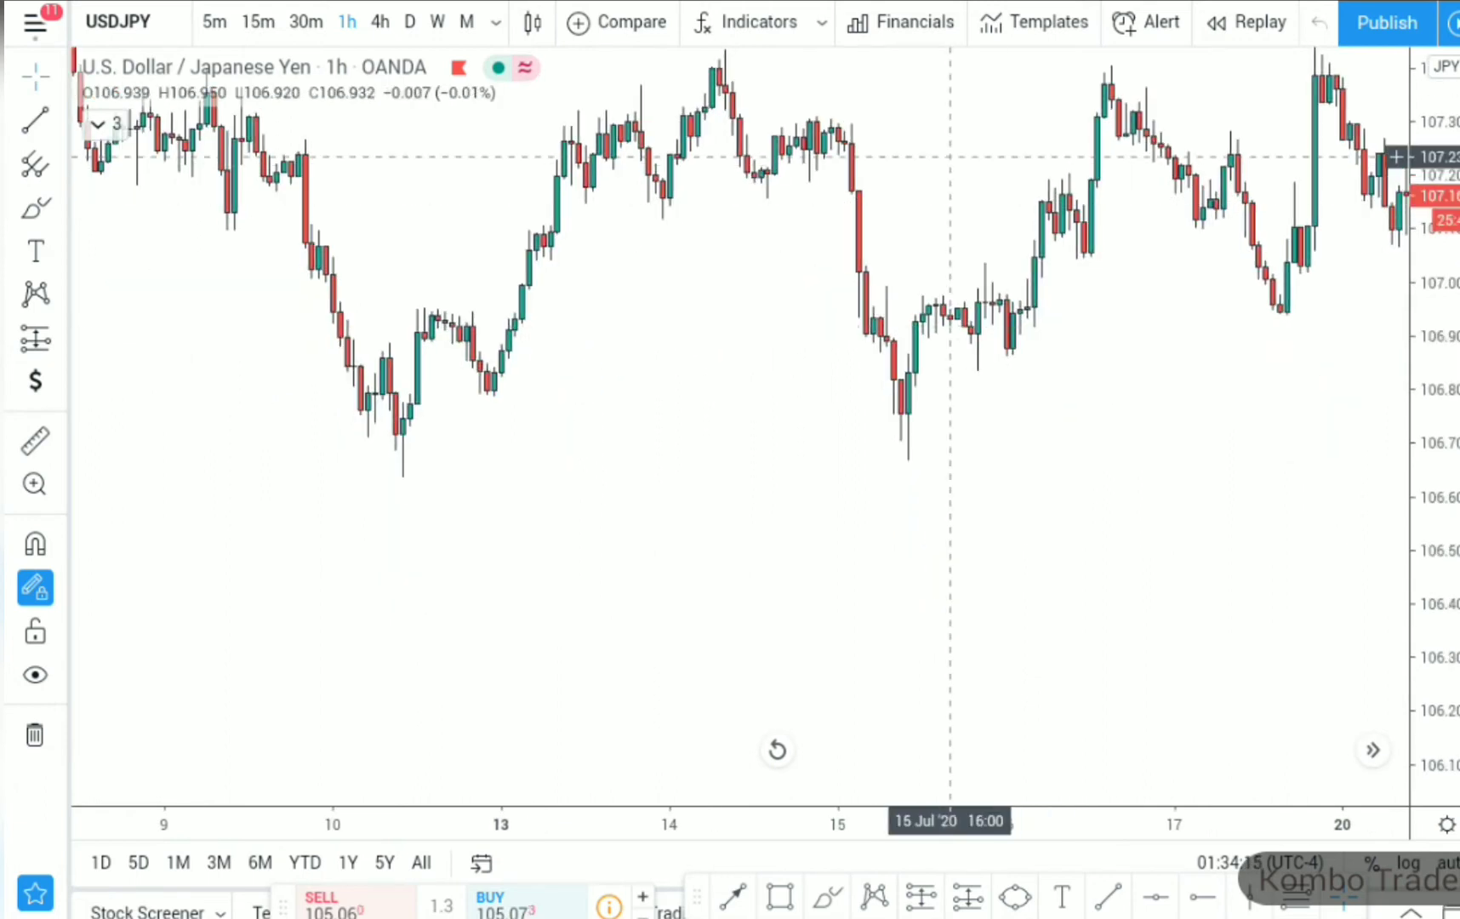
left_click_drag(740, 510, 760, 168)
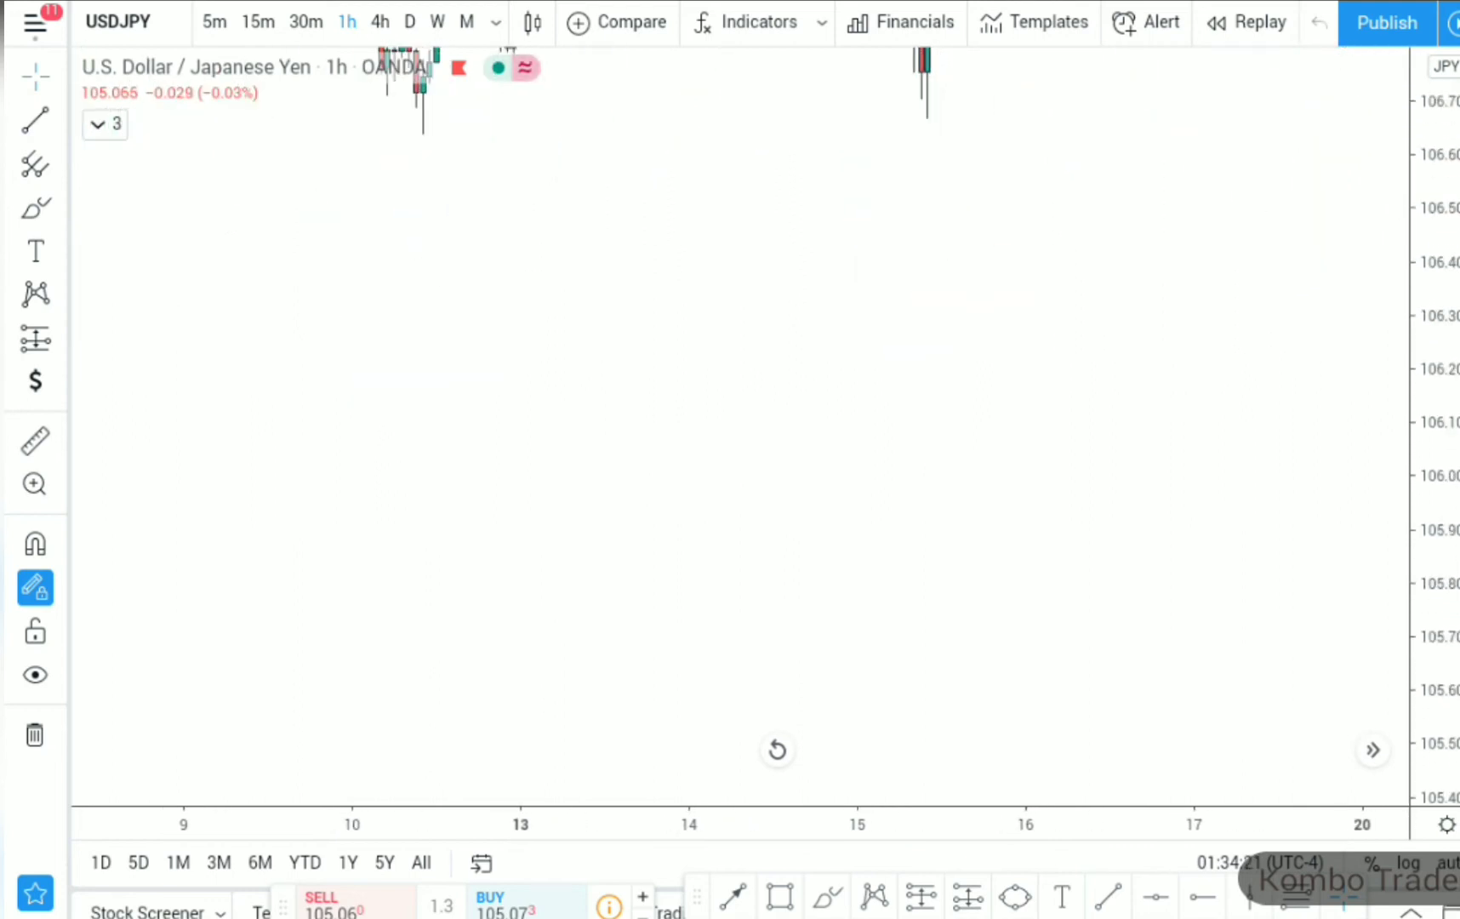
left_click(34, 207)
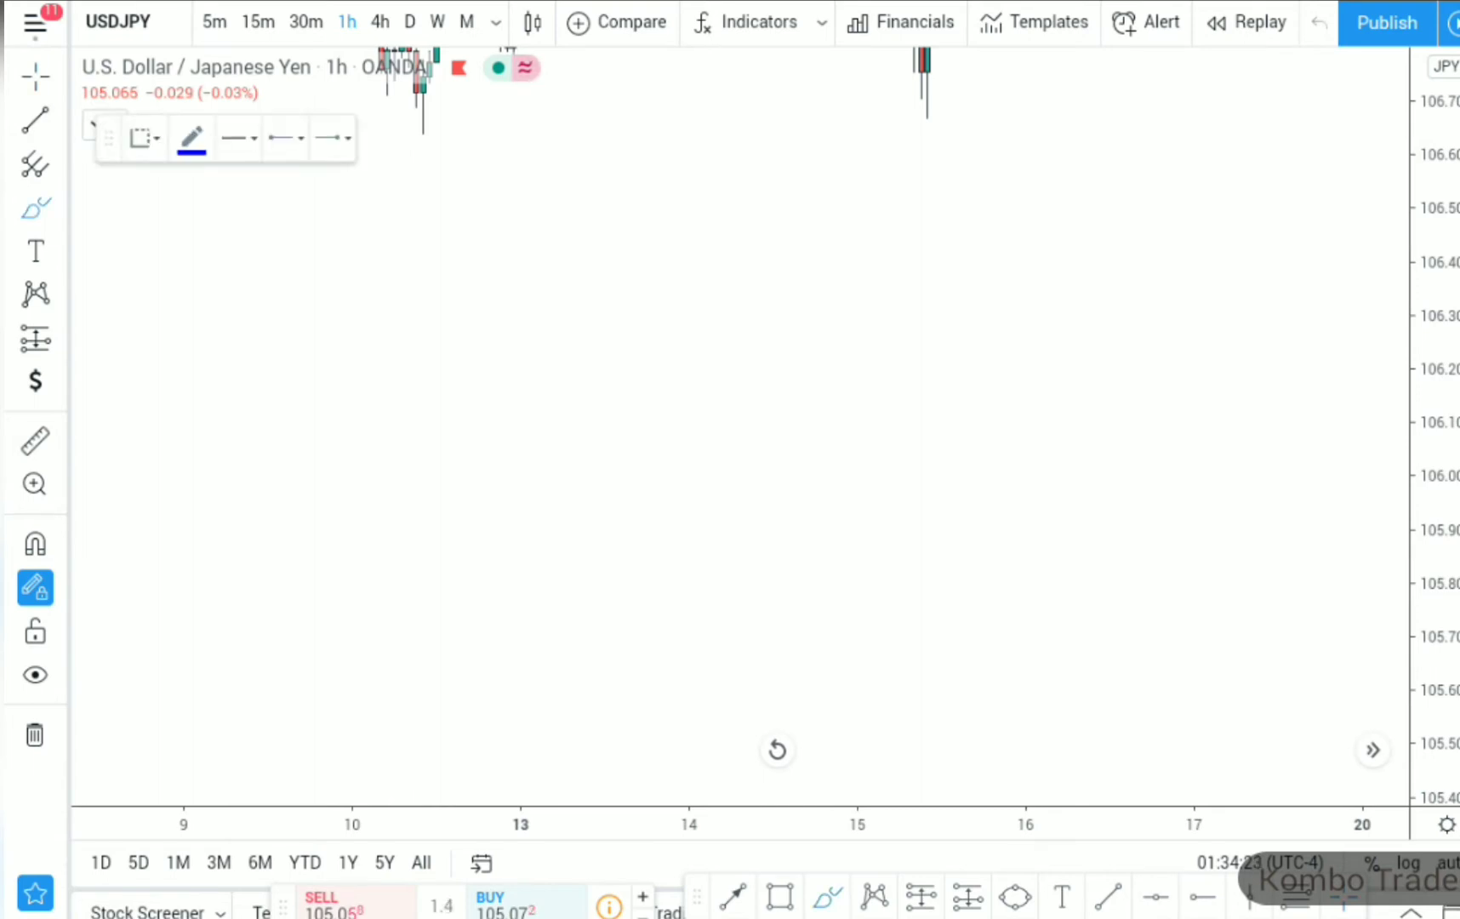
mouse_move(446, 746)
left_mouse_down()
mouse_move(549, 541)
mouse_move(633, 638)
mouse_move(703, 453)
mouse_move(770, 527)
mouse_move(822, 391)
mouse_move(885, 532)
mouse_move(941, 454)
mouse_move(990, 571)
mouse_move(1040, 521)
mouse_move(1130, 639)
mouse_move(1152, 706)
mouse_move(1194, 763)
left_mouse_up()
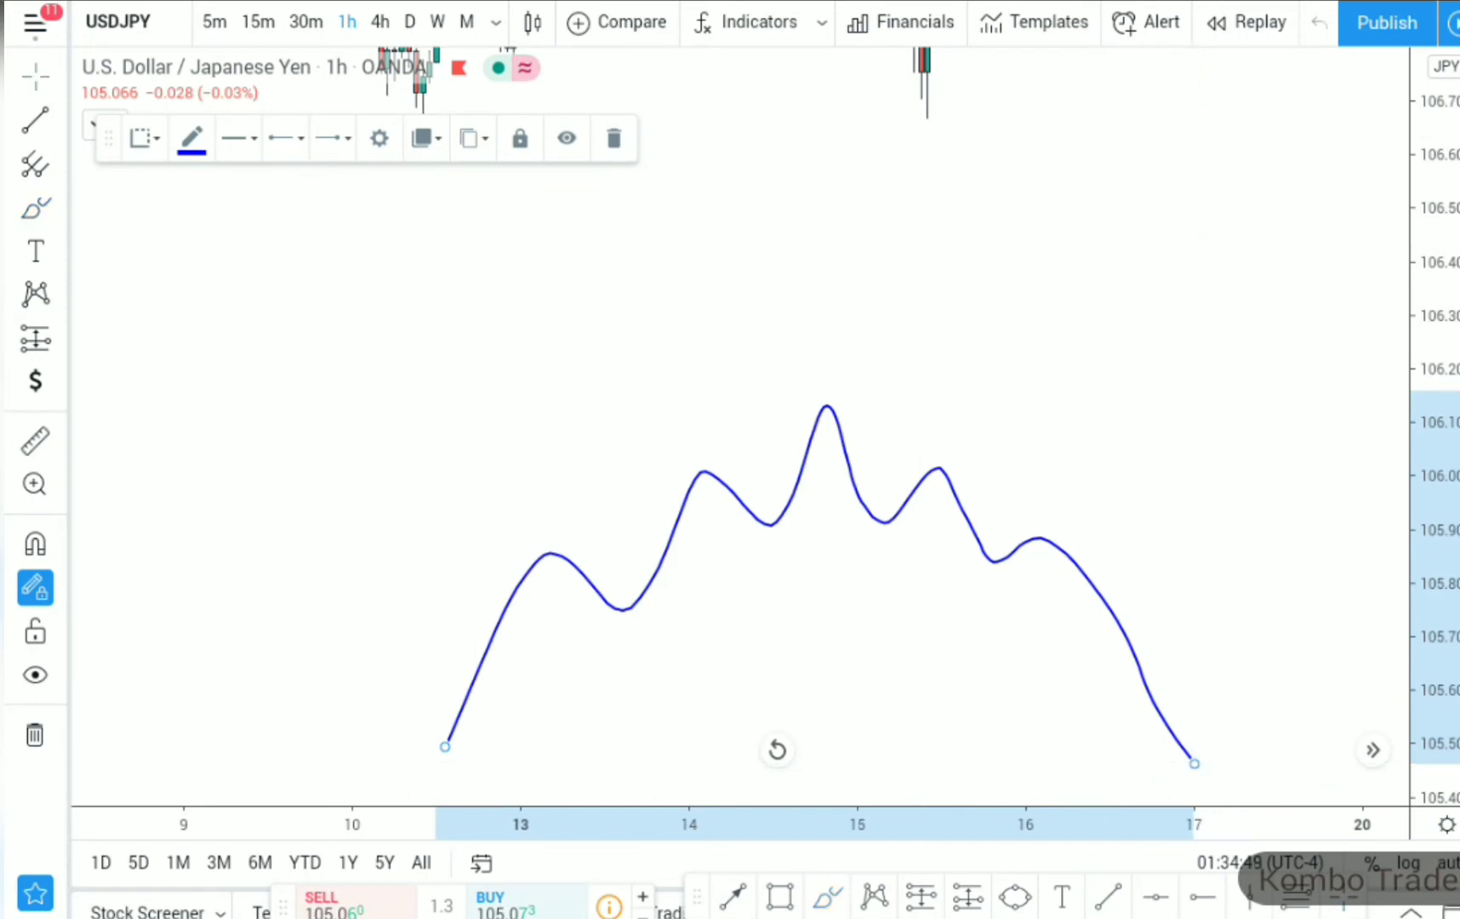
Place a Head and Shoulders pattern on the three highest peaks of the curve, with its neckline along the troughs near 105.89.
left_click_drag(1434, 763, 1434, 711)
left_click_drag(766, 823, 528, 823)
mouse_move(740, 511)
left_mouse_down()
mouse_move(737, 400)
mouse_move(819, 325)
left_mouse_up()
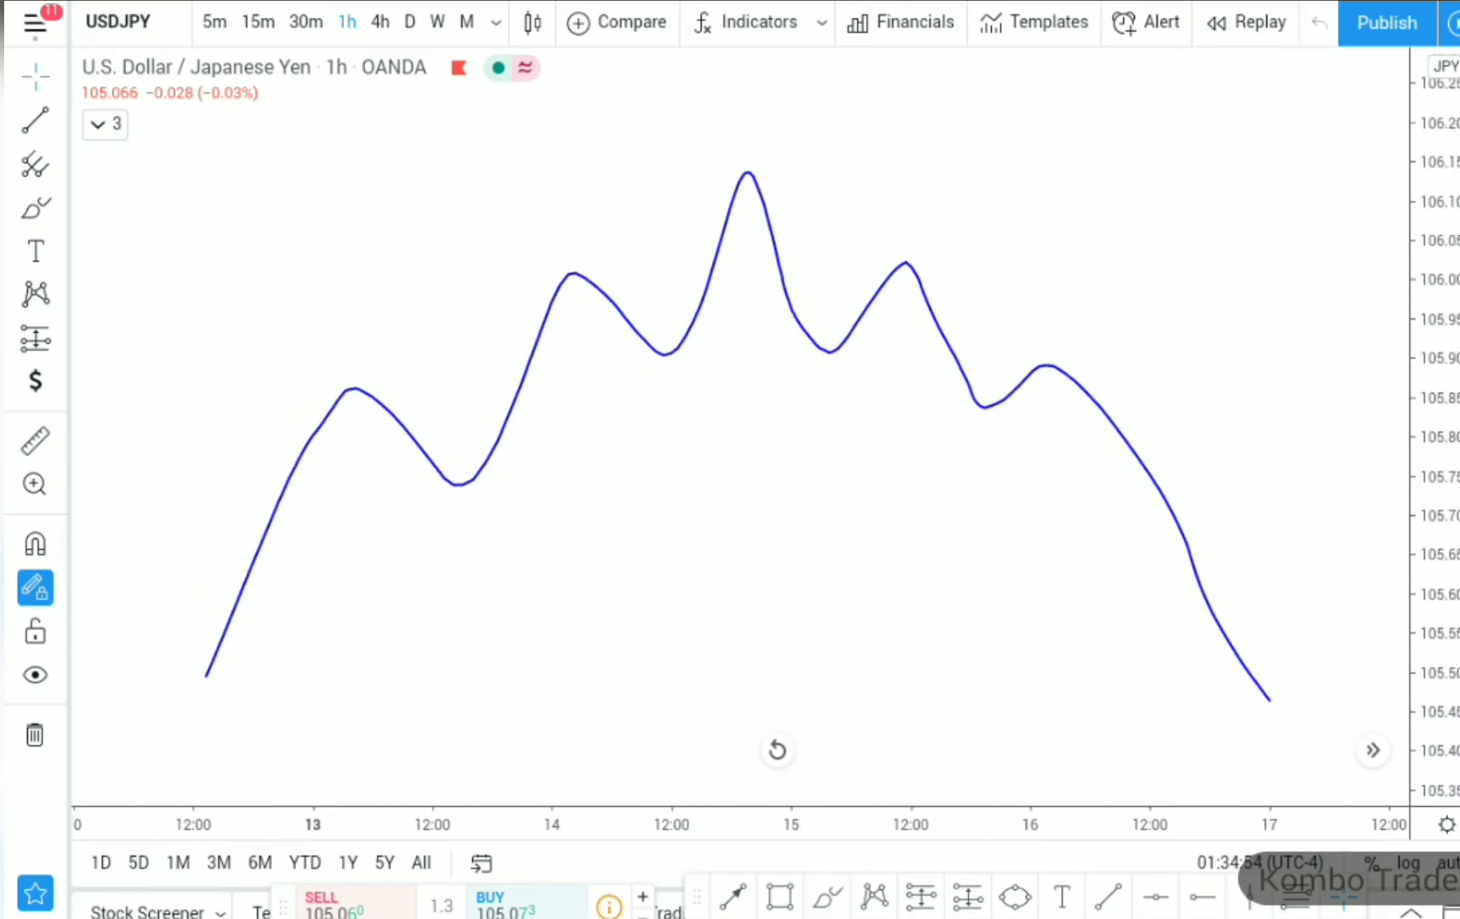
left_click_drag(740, 425, 731, 517)
left_click(36, 294)
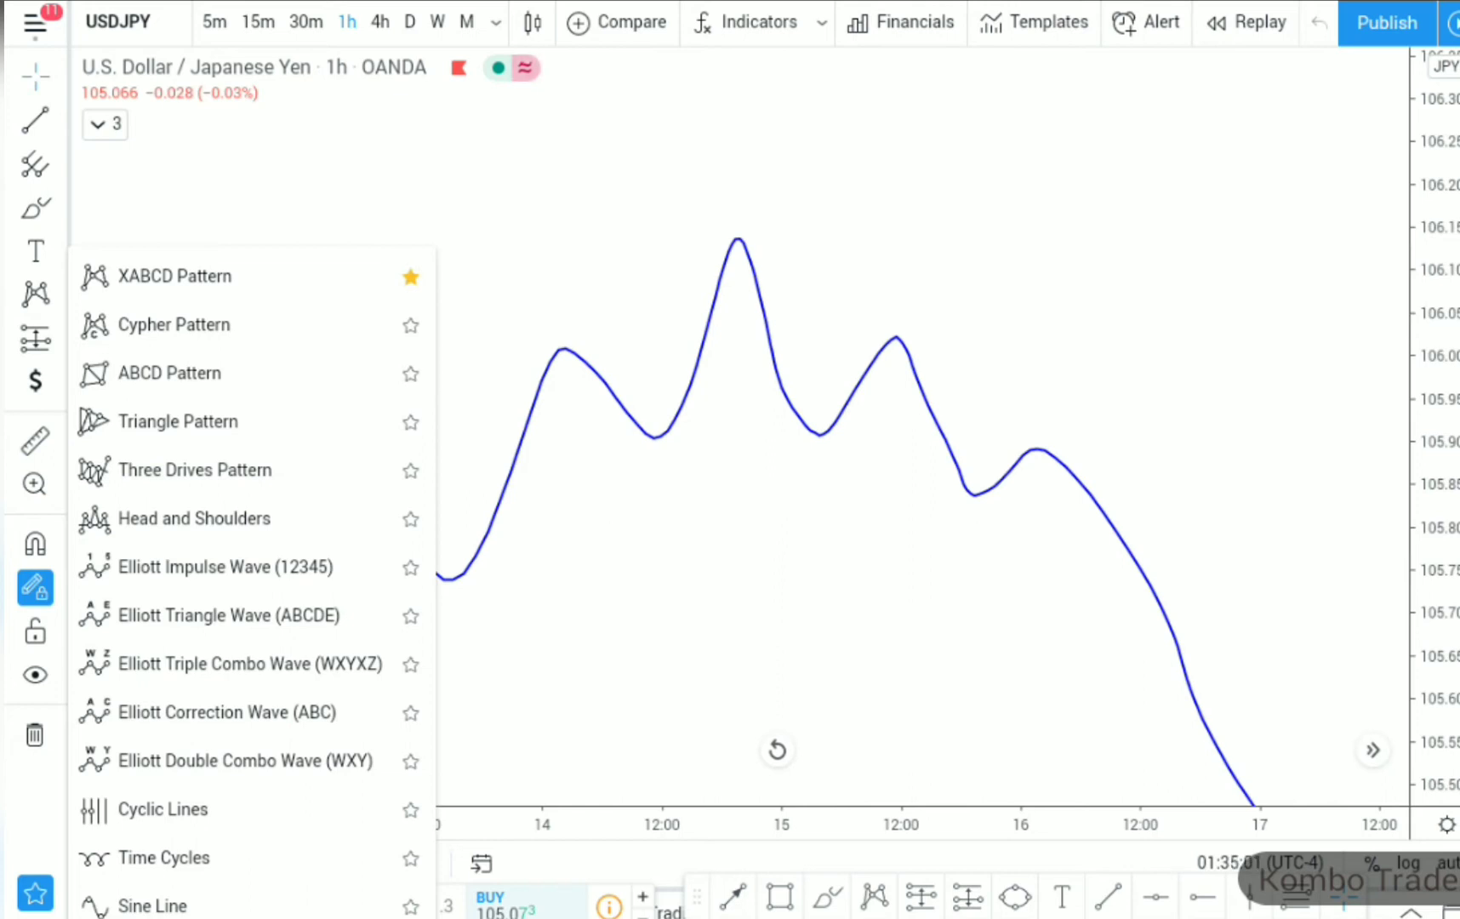
left_click(195, 519)
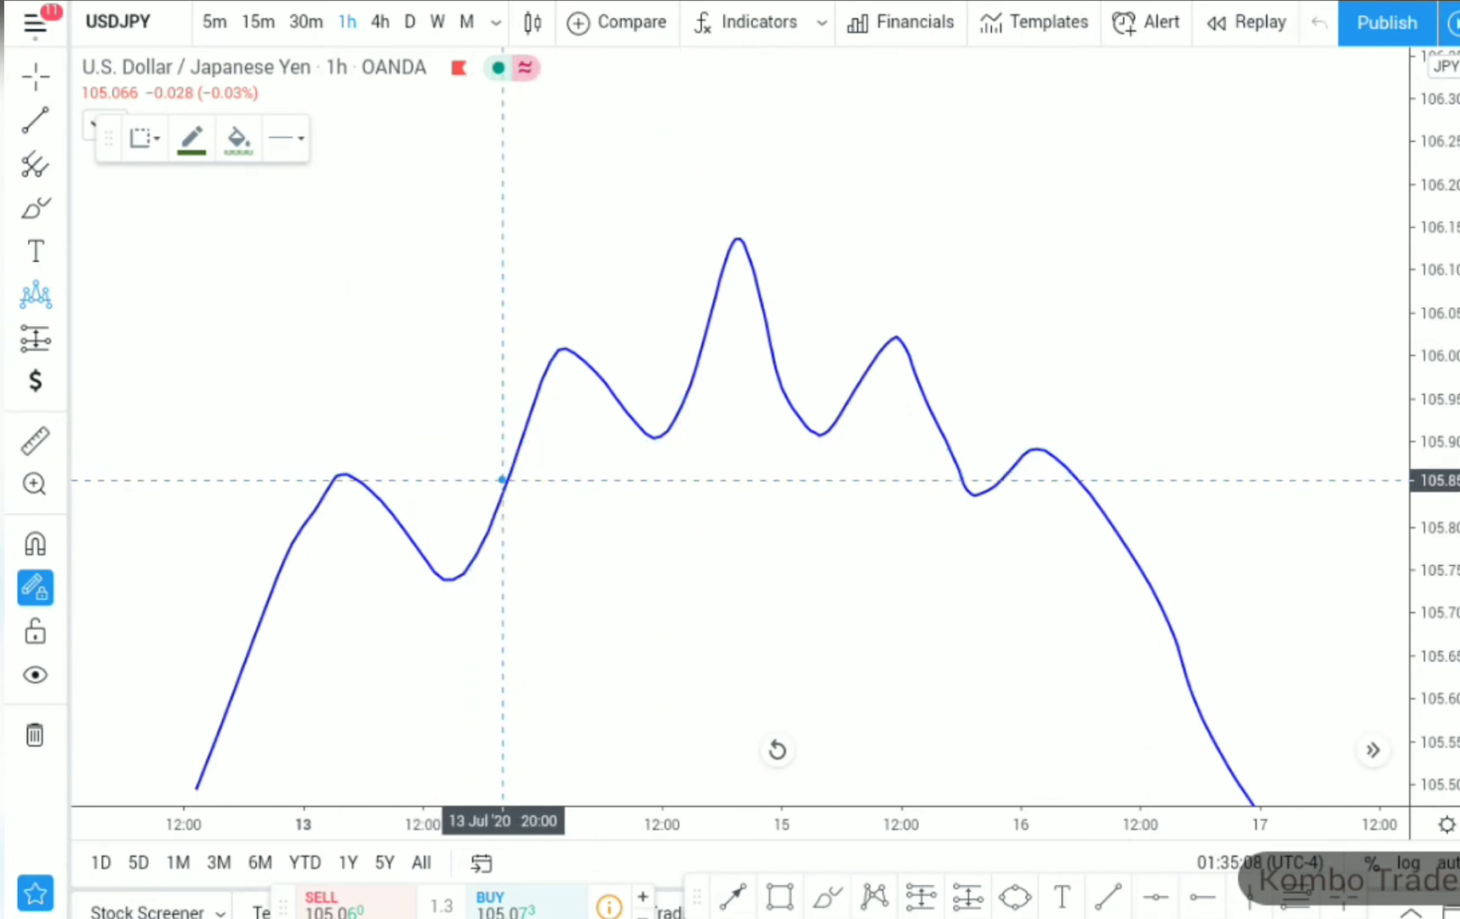
left_click(502, 480)
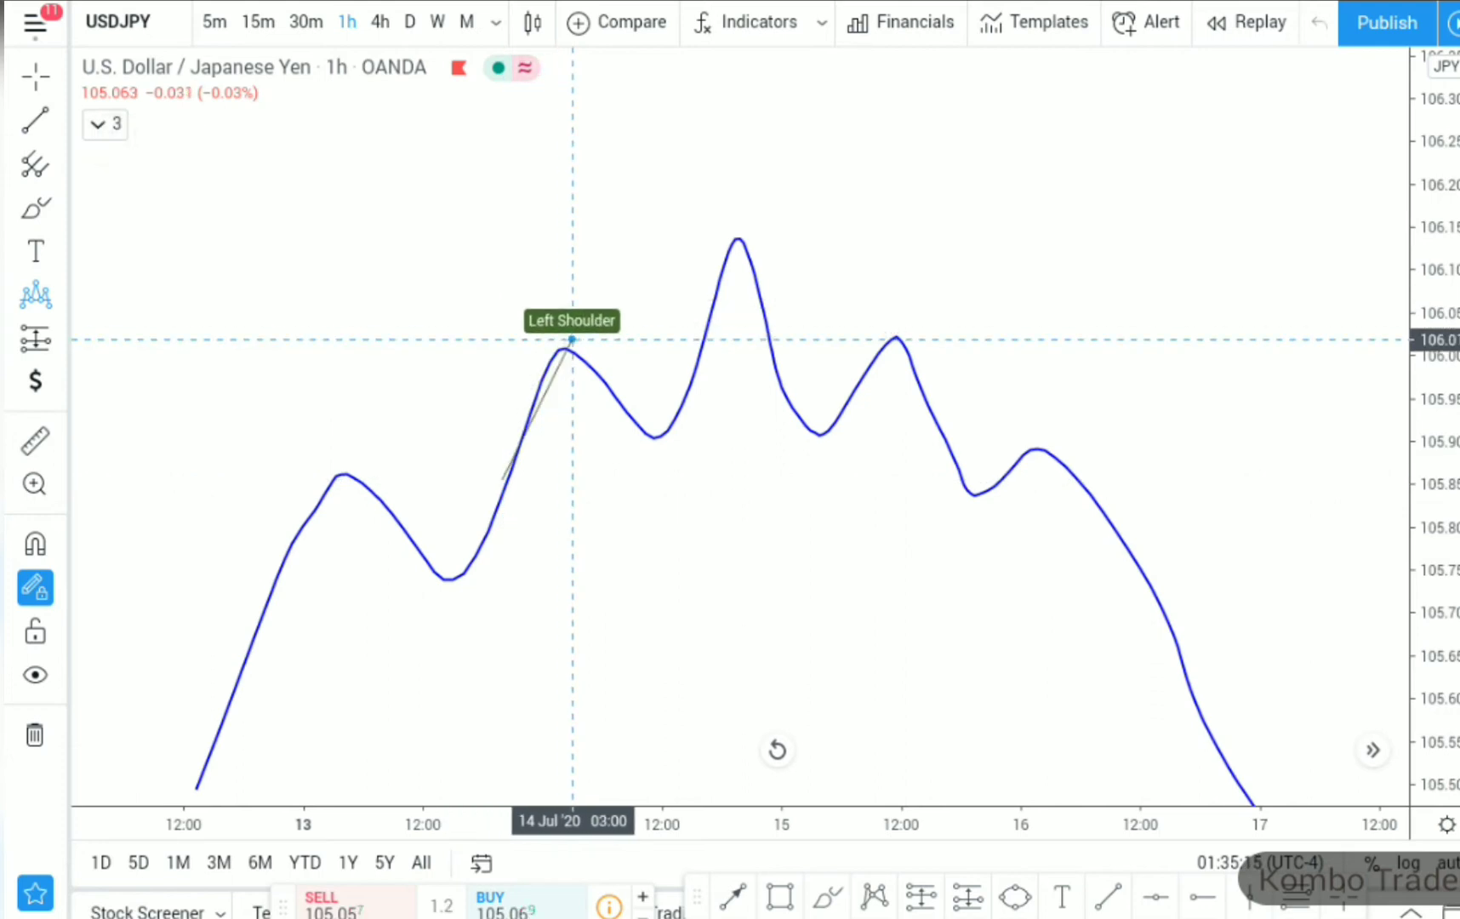
left_click(572, 340)
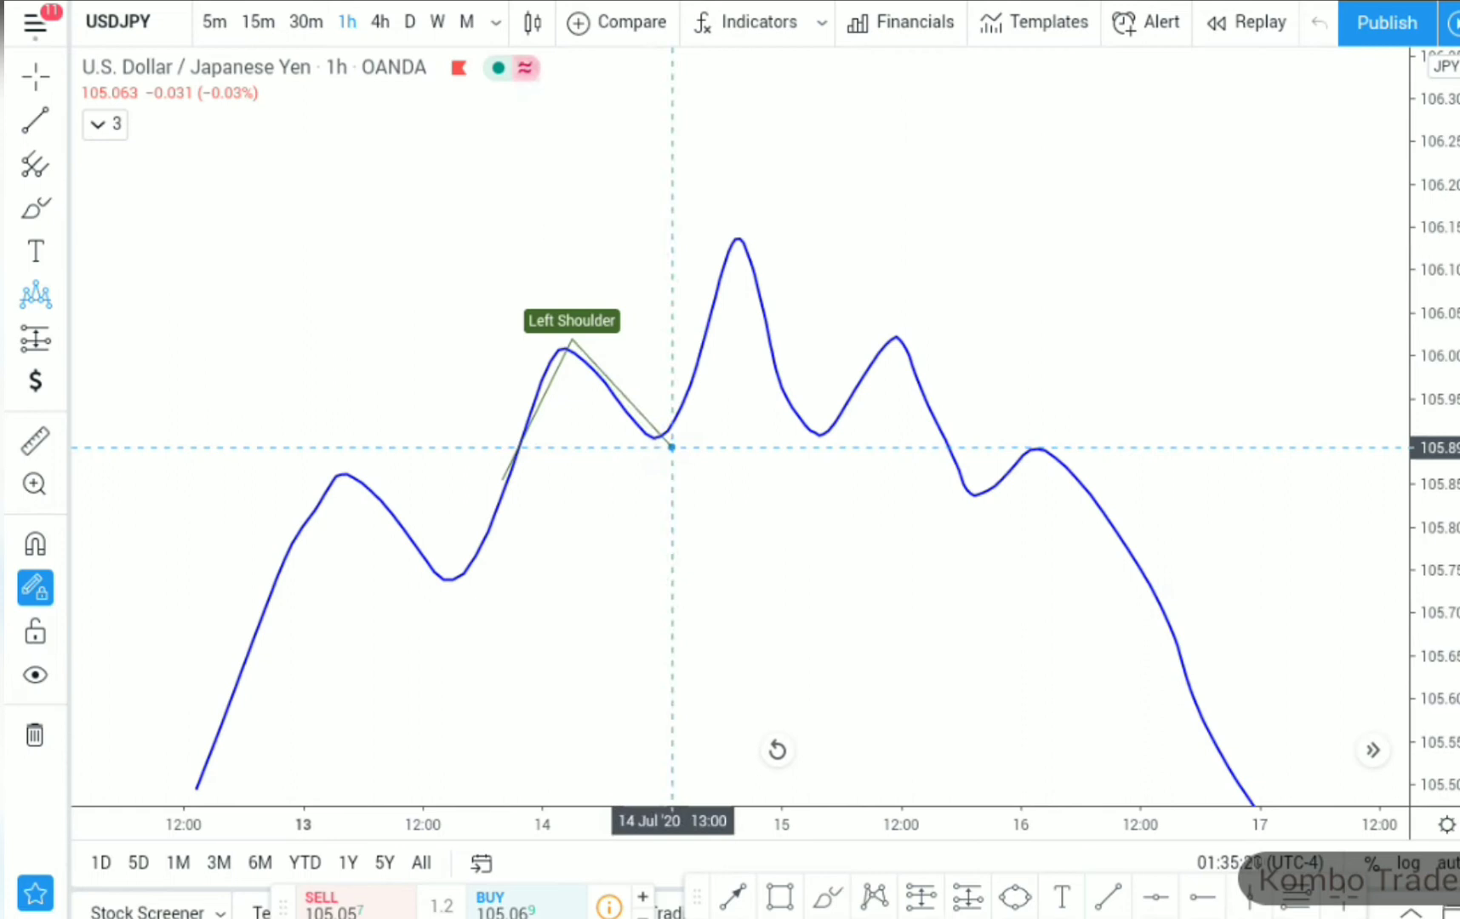
left_click(672, 447)
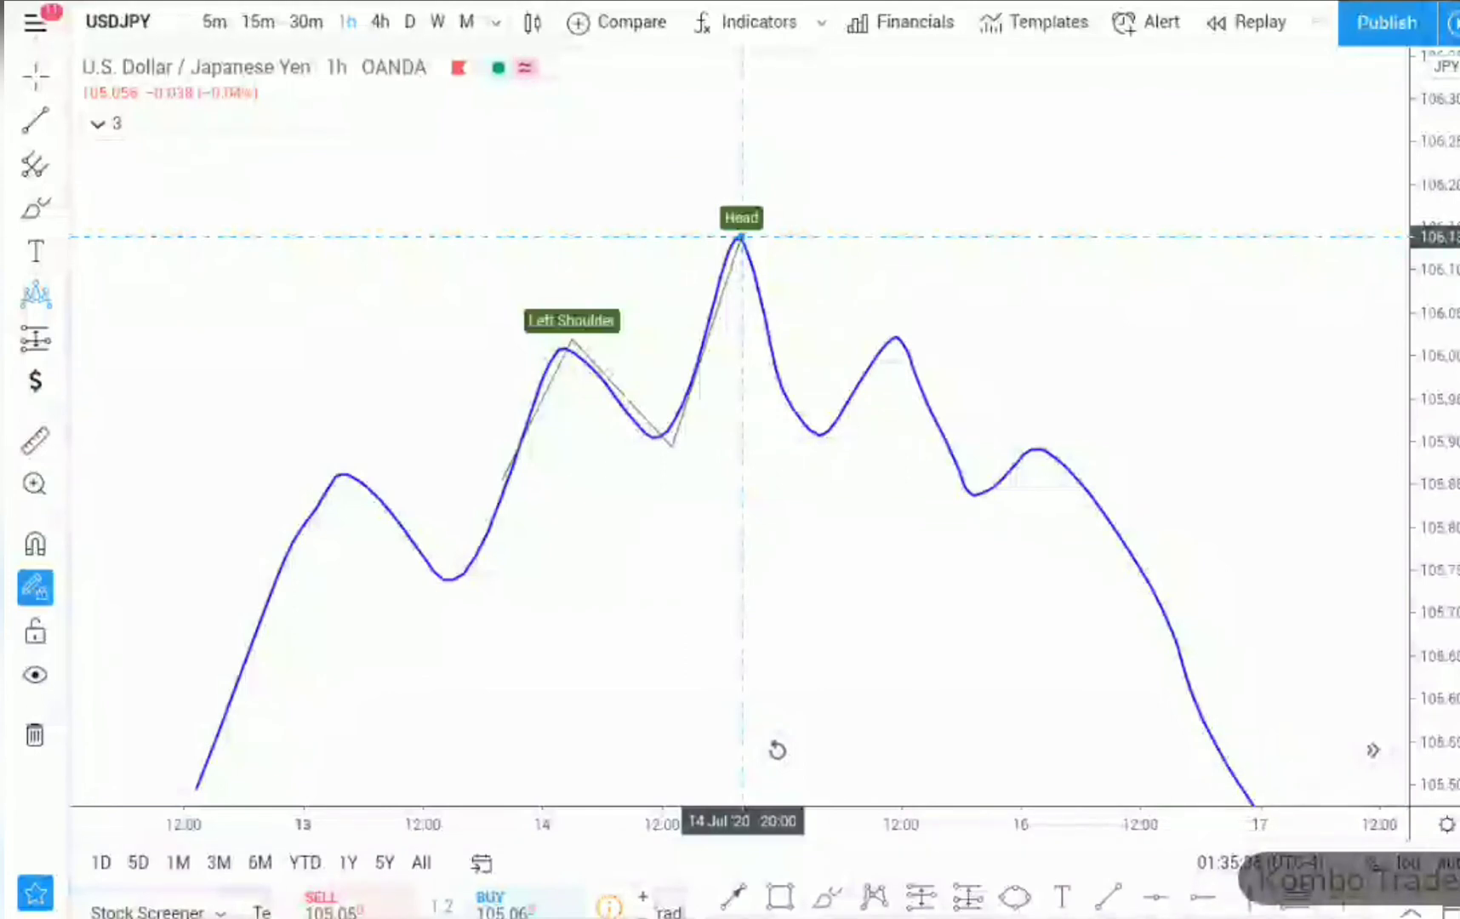
left_click(742, 237)
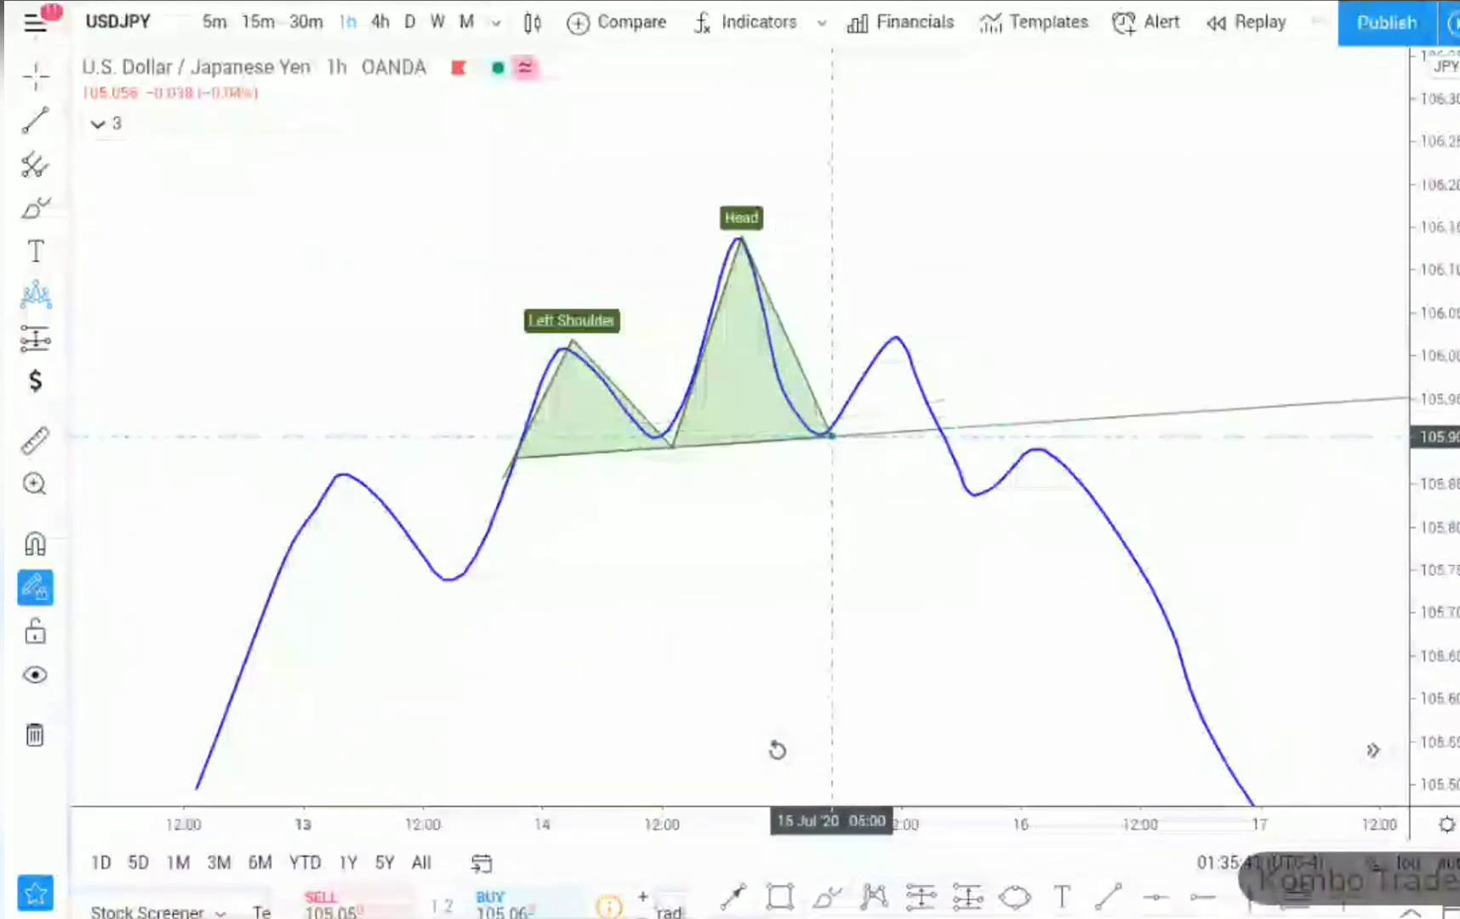
left_click(832, 448)
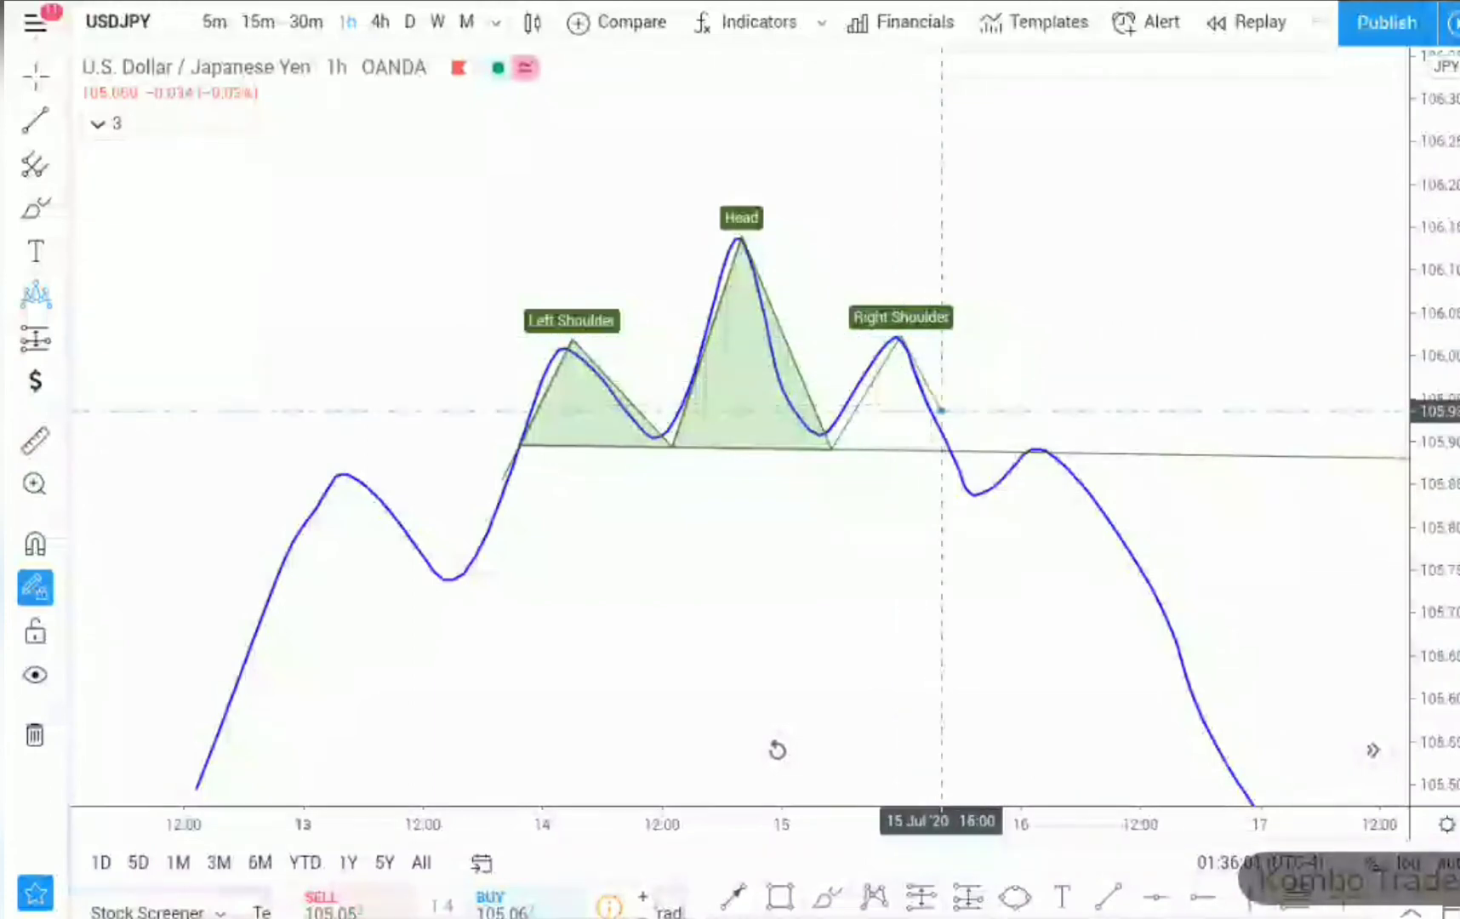
left_click(1000, 453)
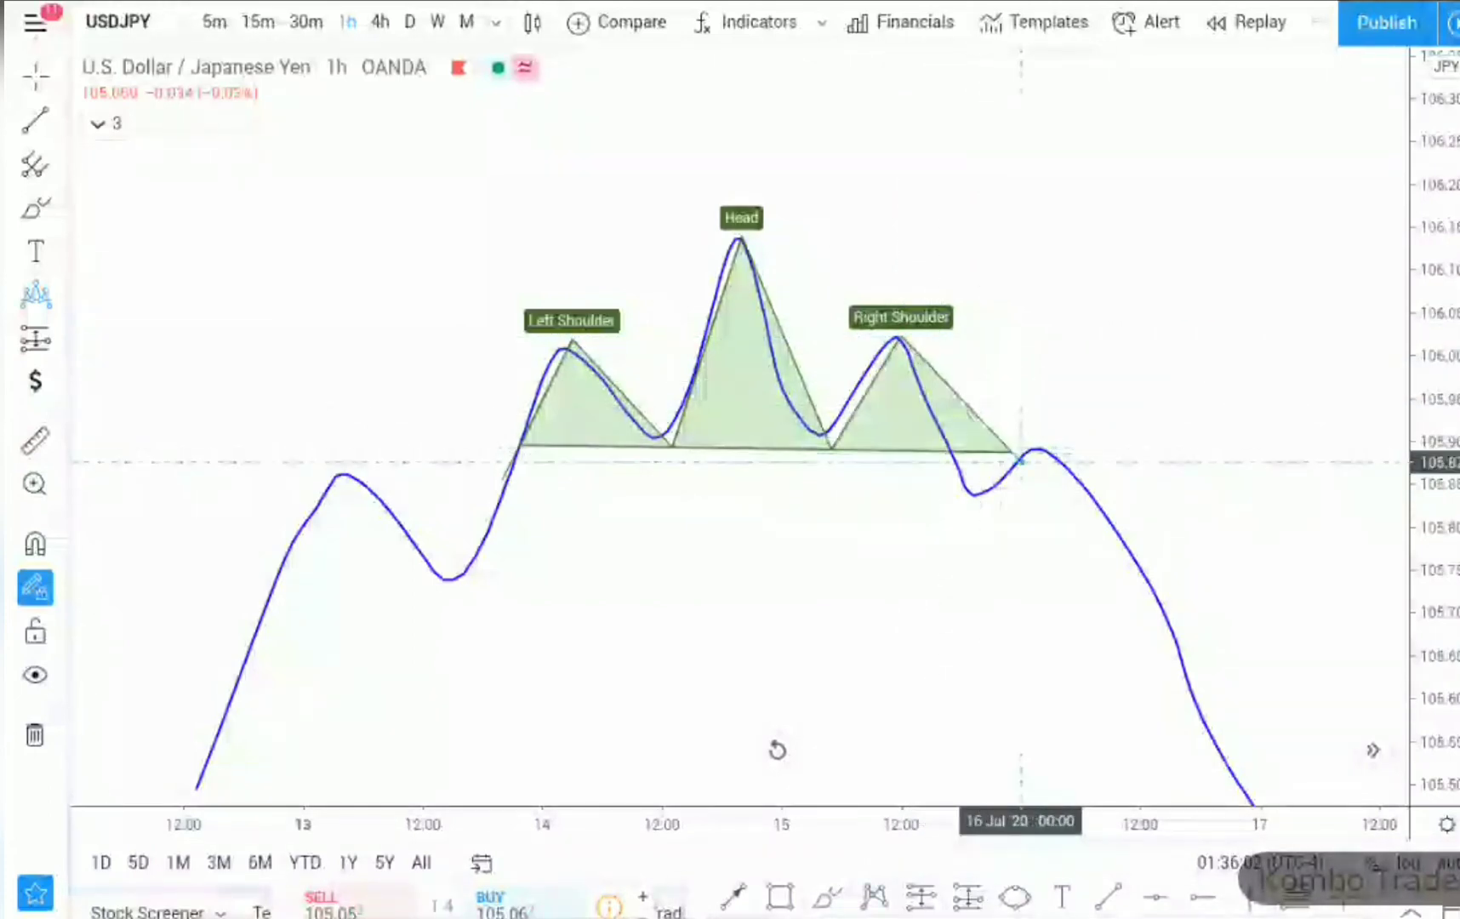
left_click(1020, 462)
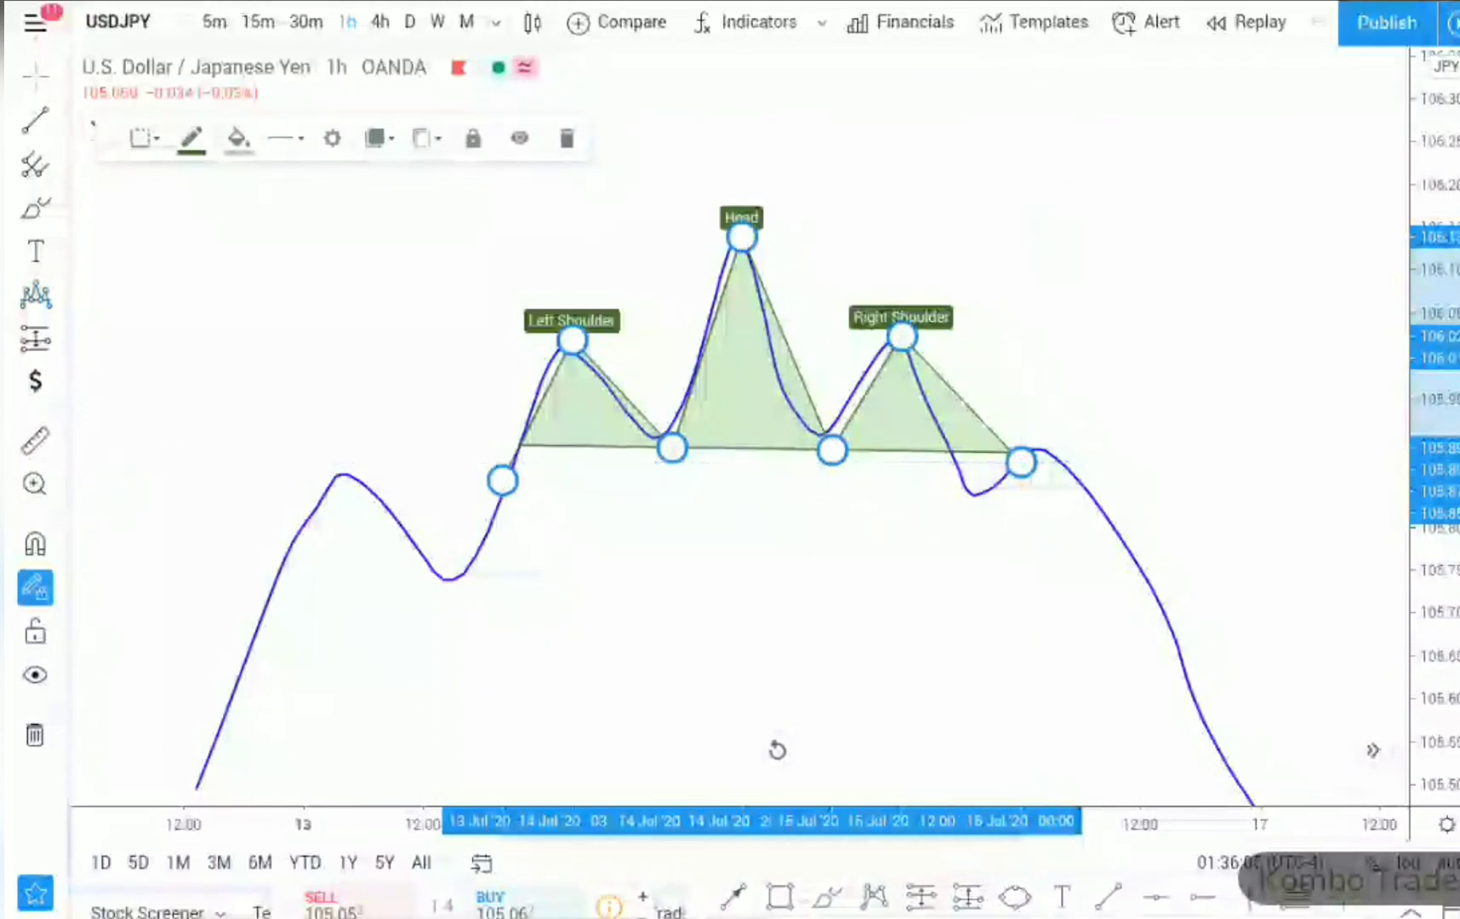
left_click(776, 750)
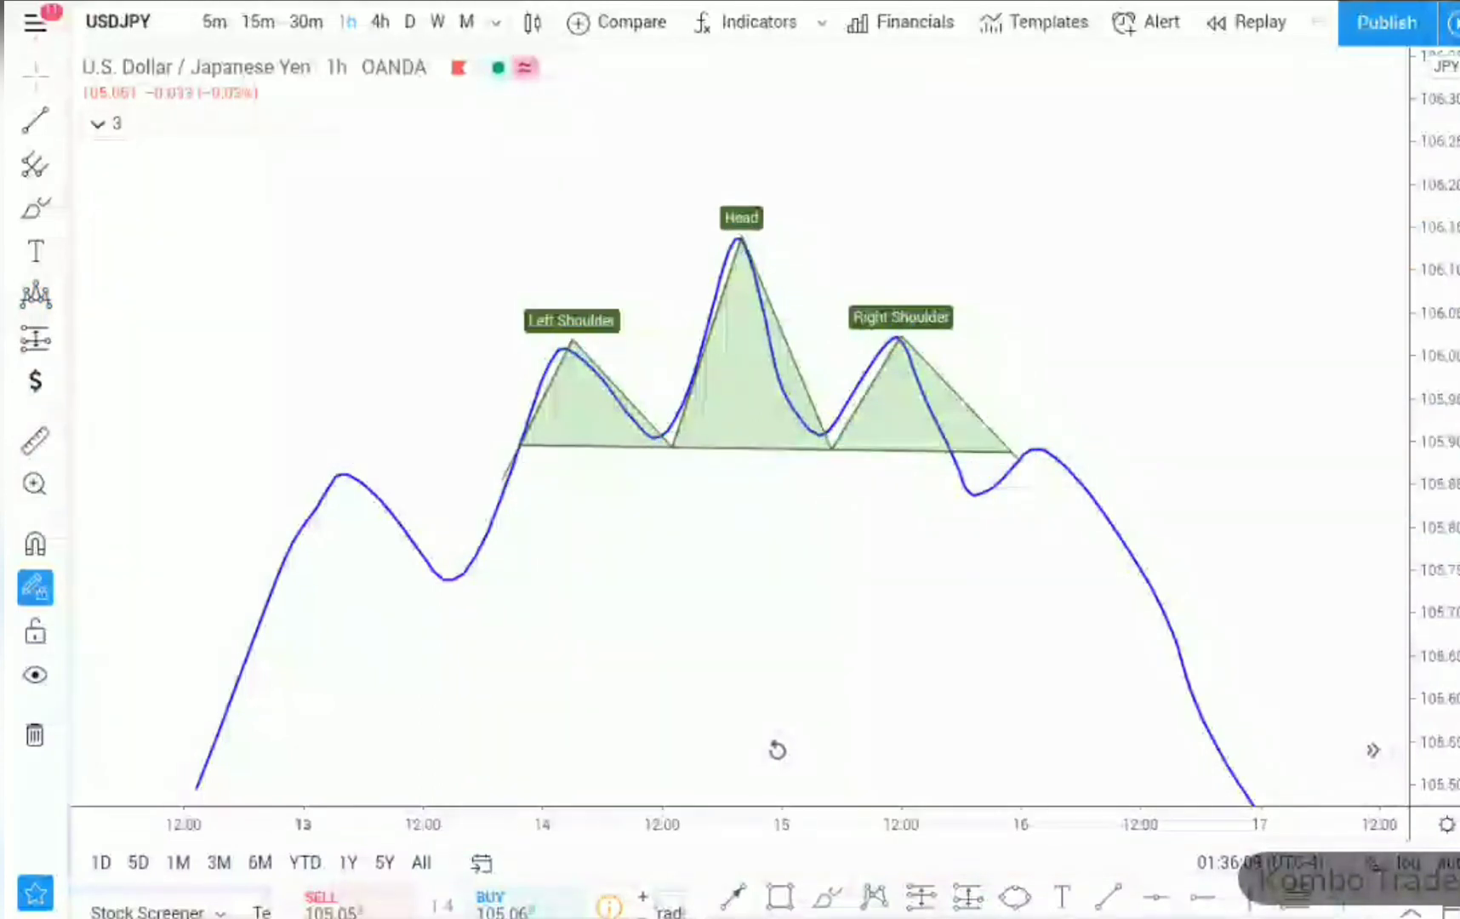
Draw a thin rectangle zone across both shoulder peaks, from 14 Jul 00:00 to 15 Jul 22:00 at about 106.00 to 106.03.
scroll(740, 497, "up", 2)
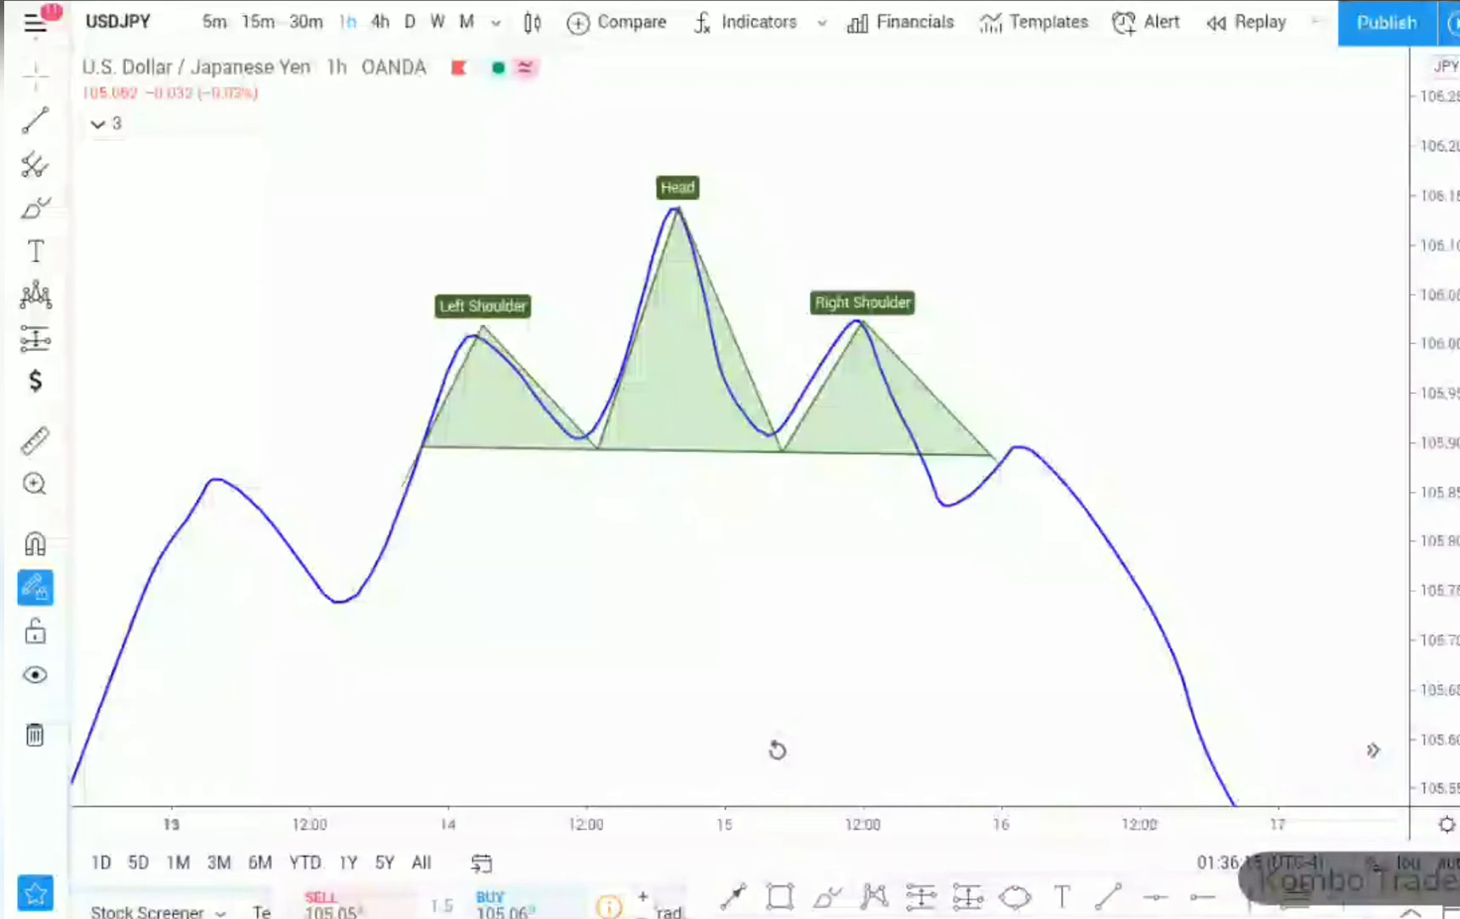
left_click(779, 896)
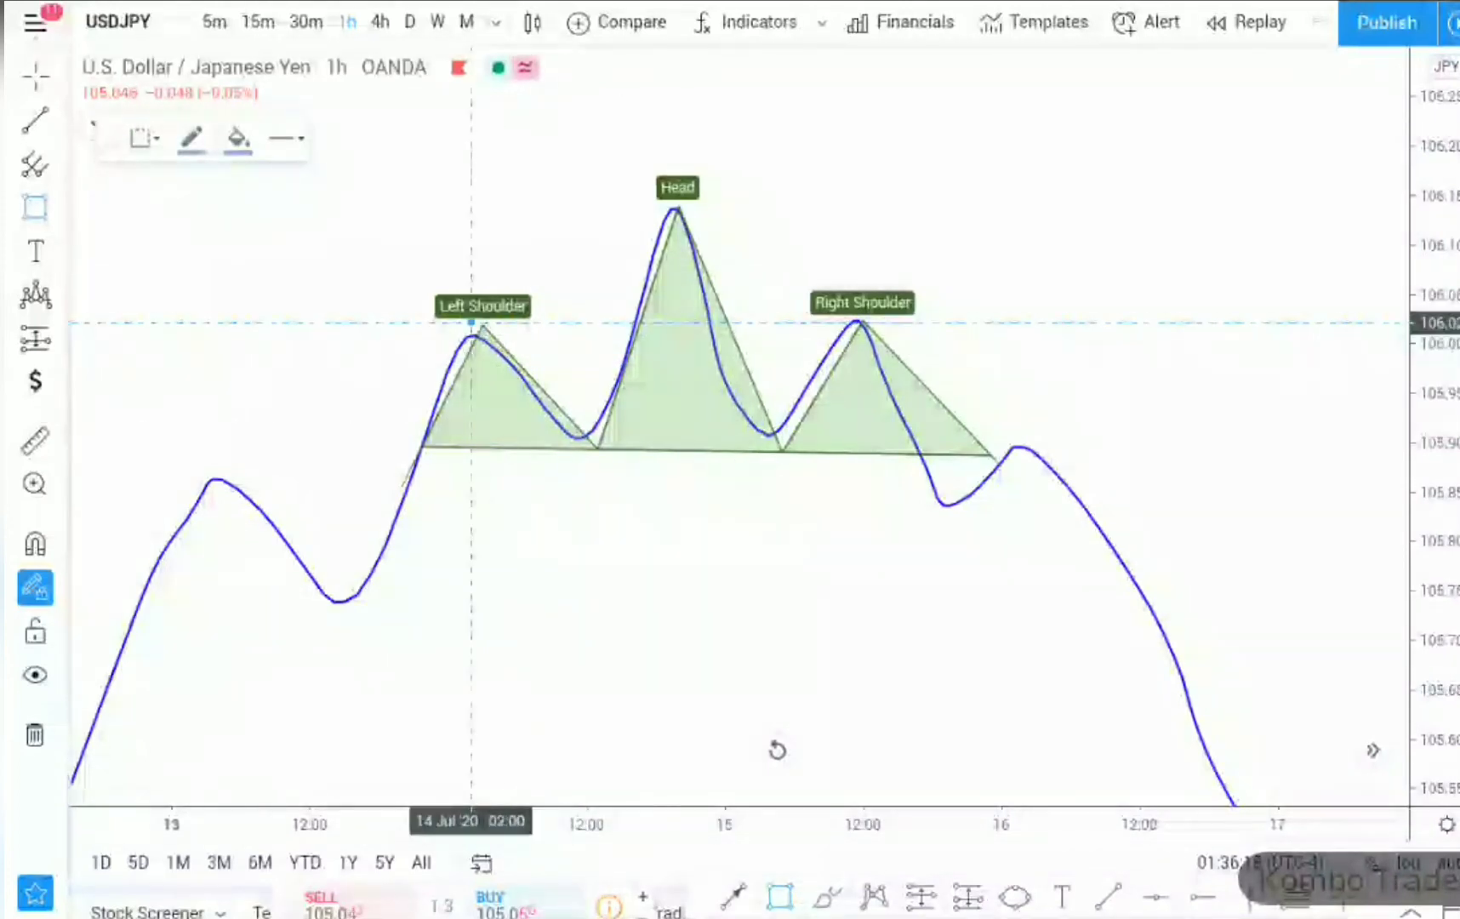
left_click(449, 339)
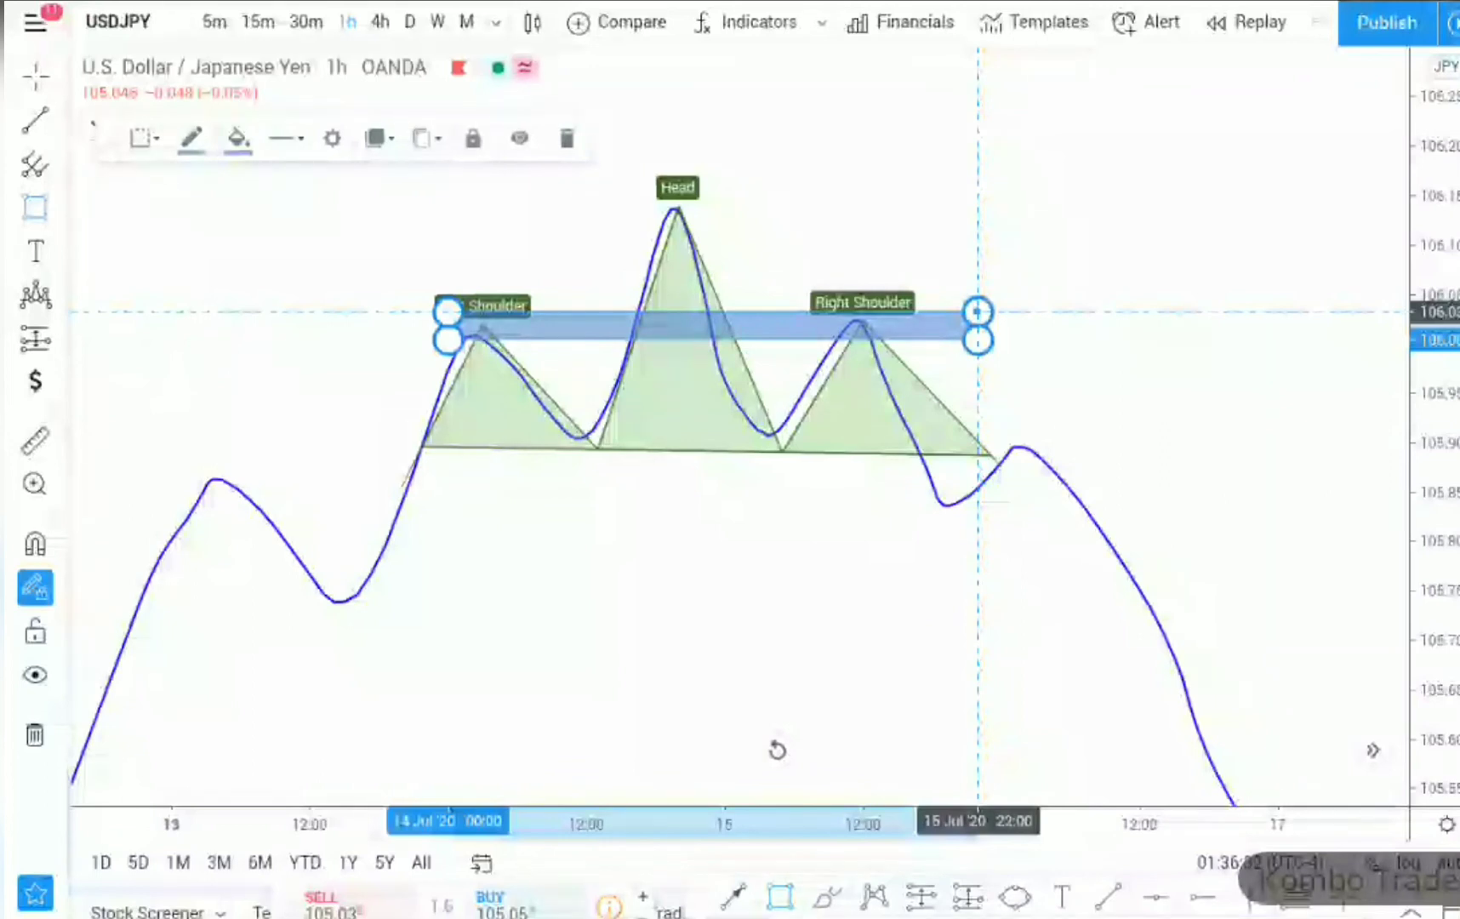
Mark the right shoulder's peak with a small ellipse.
left_click(1014, 896)
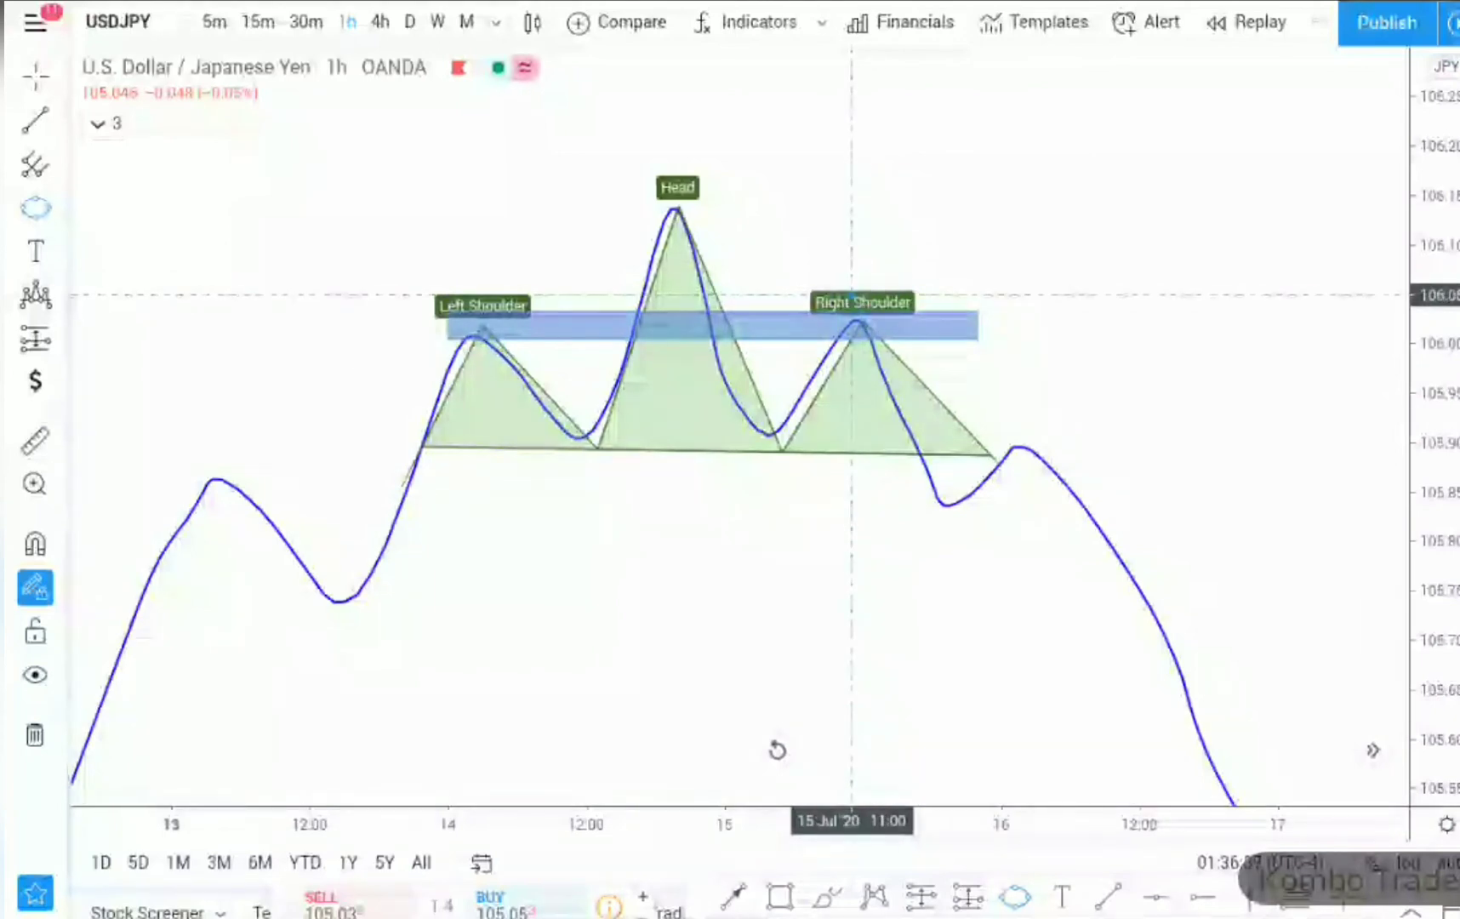
left_click(860, 320)
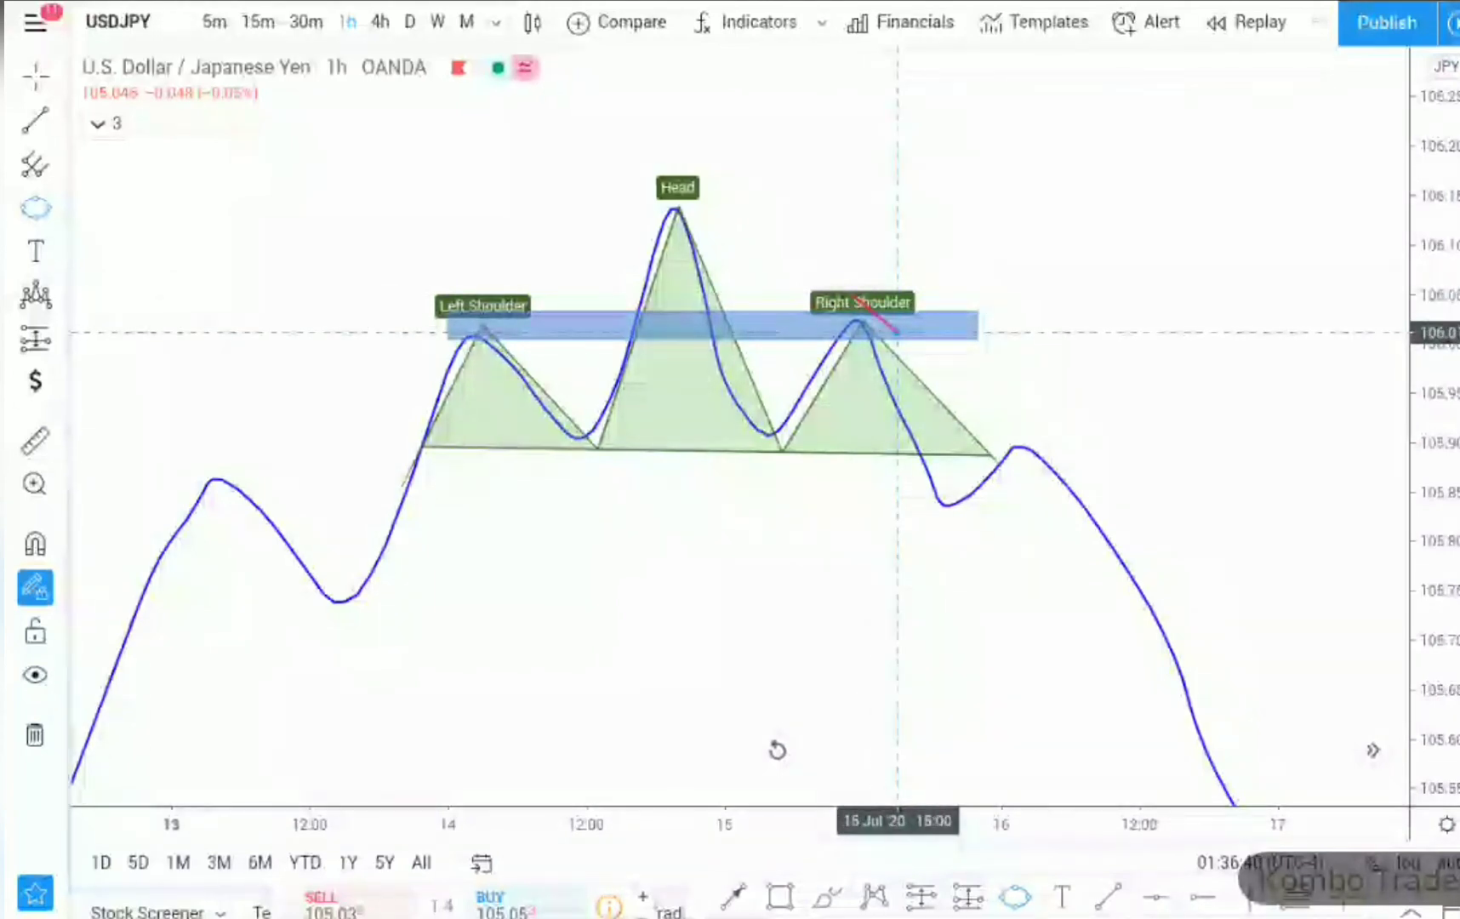
left_click(896, 331)
left_click(932, 312)
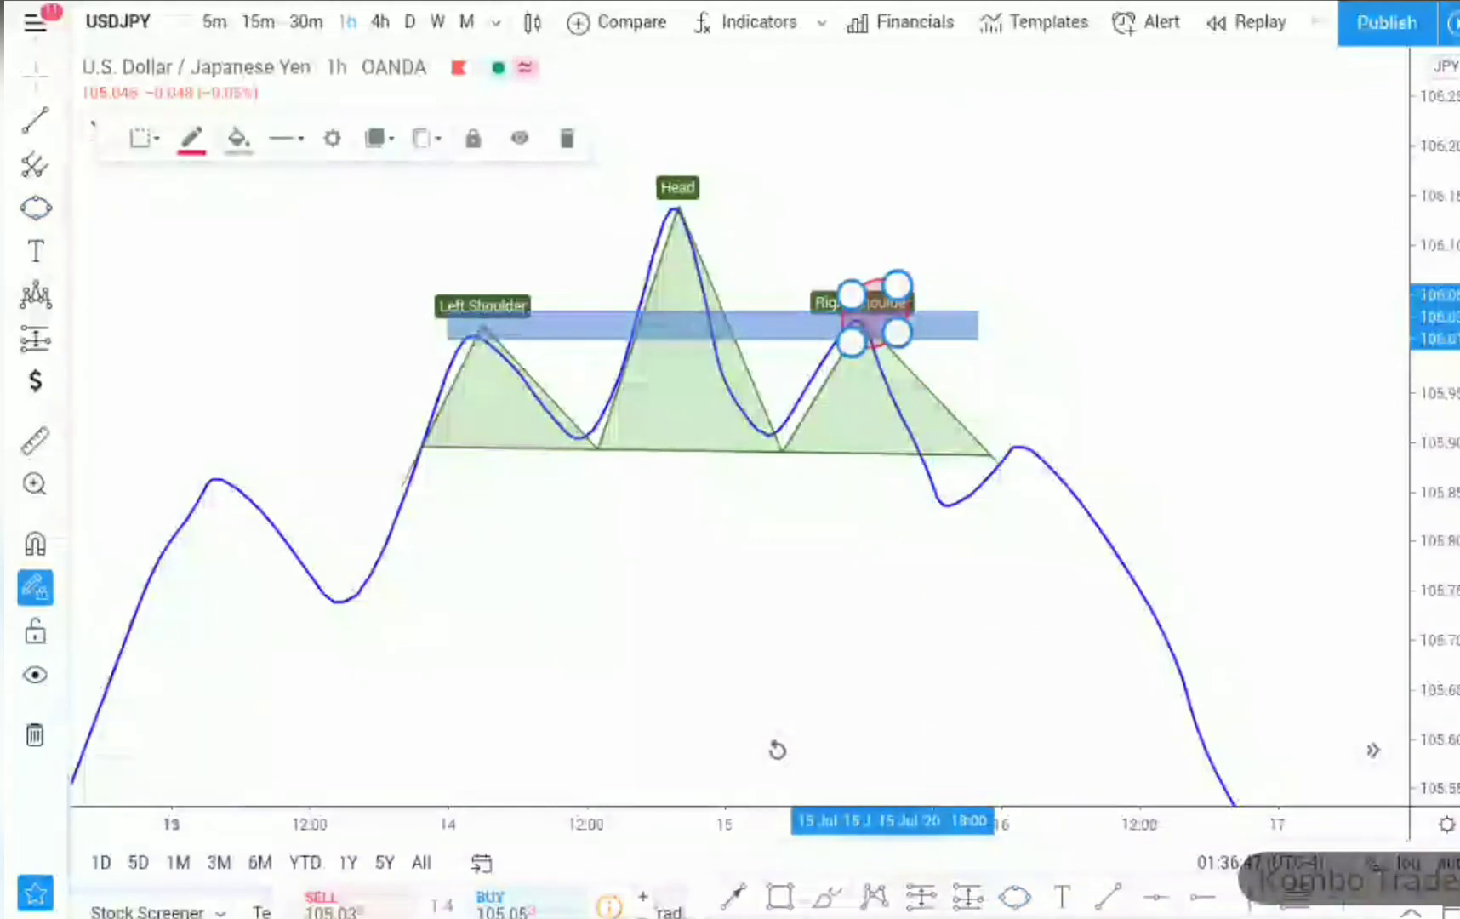
left_click(955, 529)
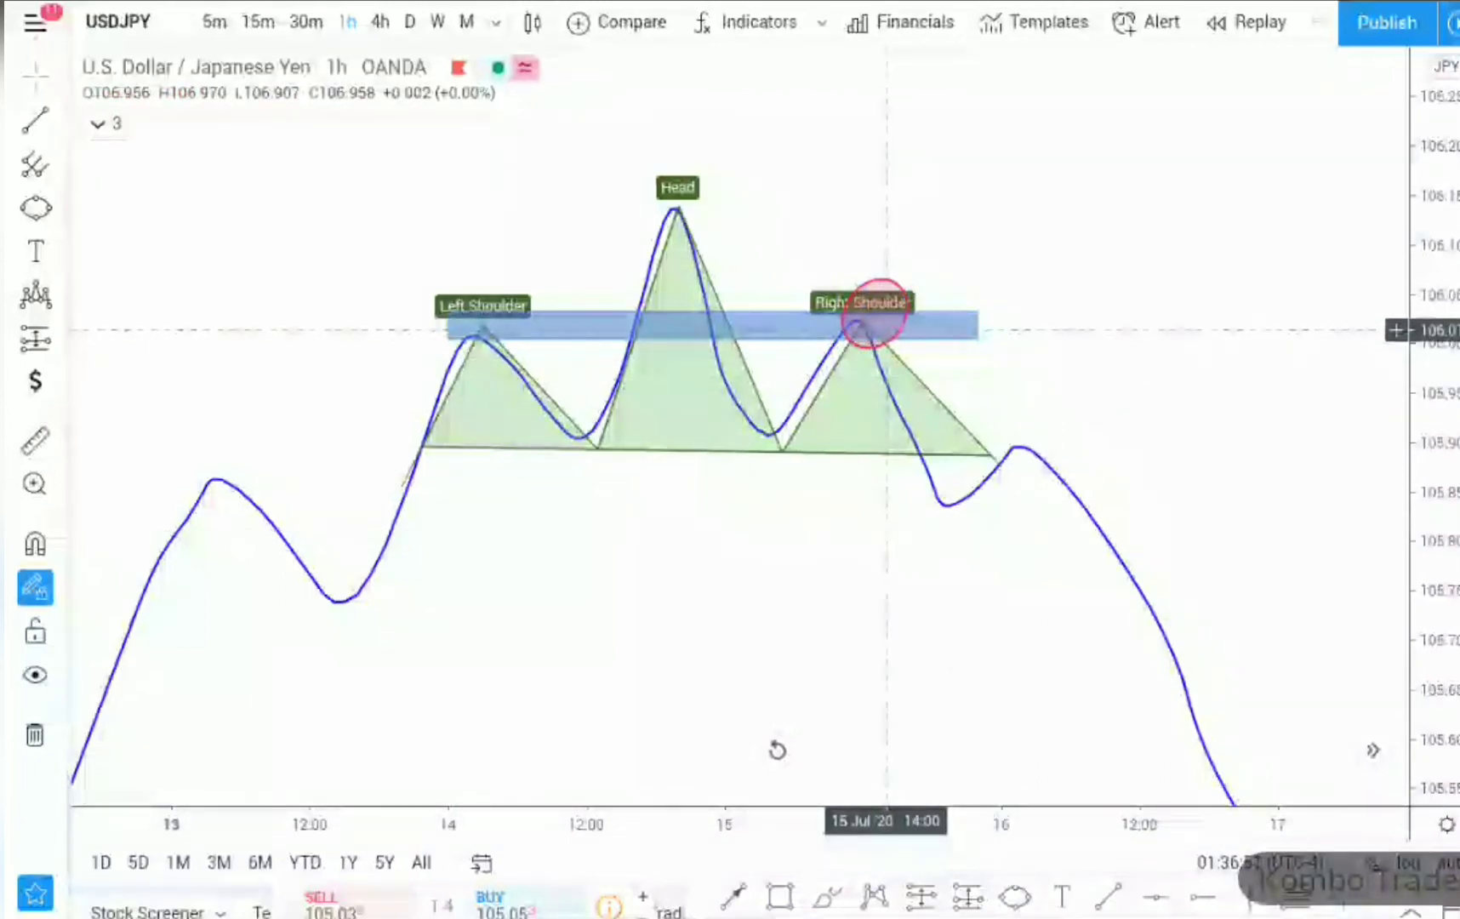
Brush a short horizontal line above the head at about 106.19 and a falling stroke from the right shoulder through the neckline.
left_click(826, 896)
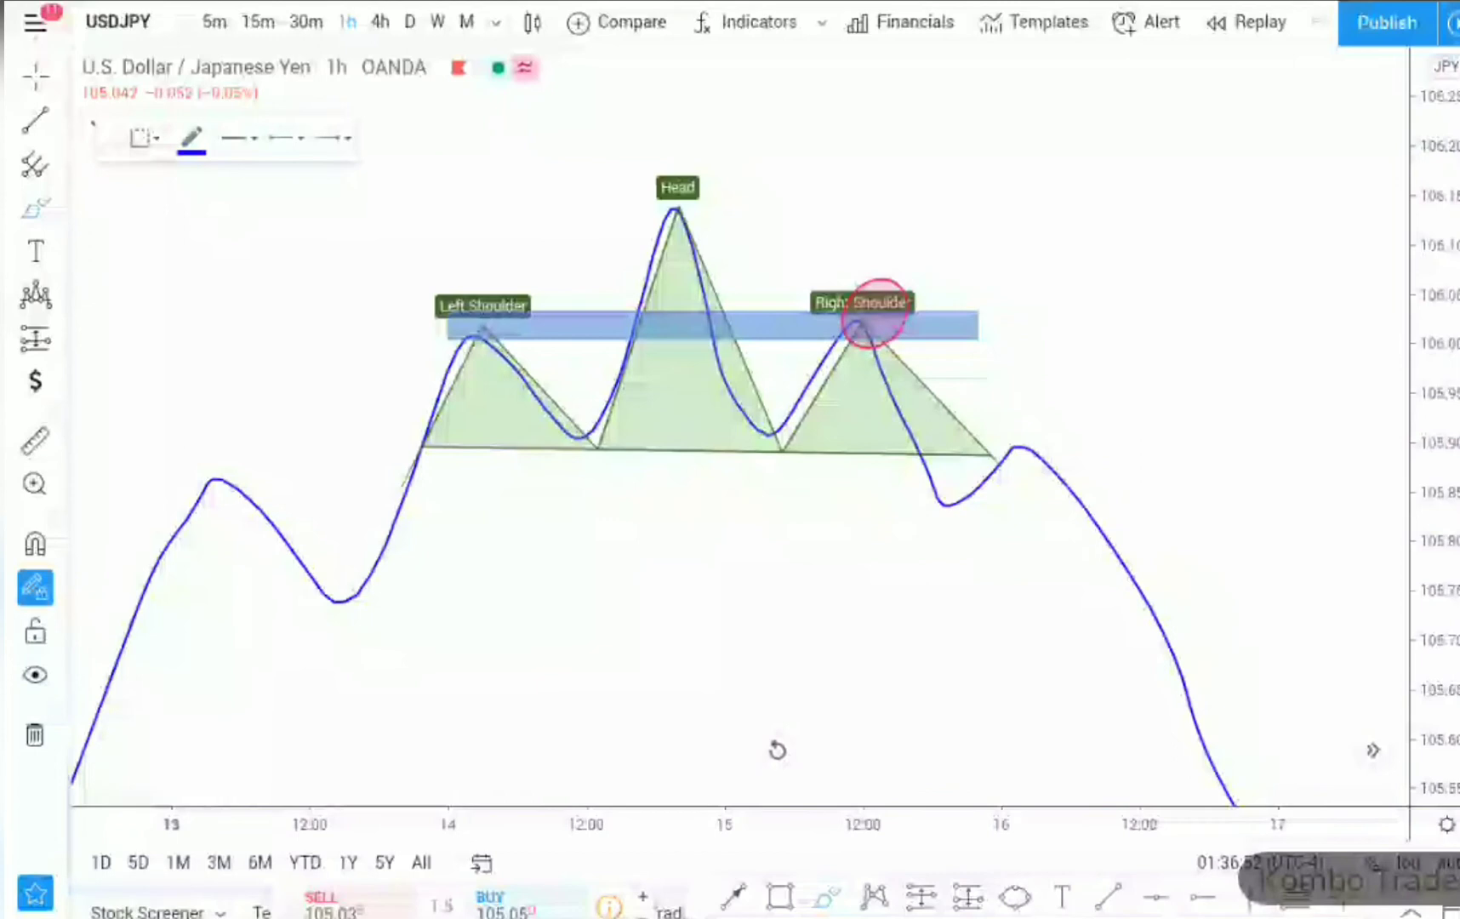
left_click_drag(662, 155, 800, 152)
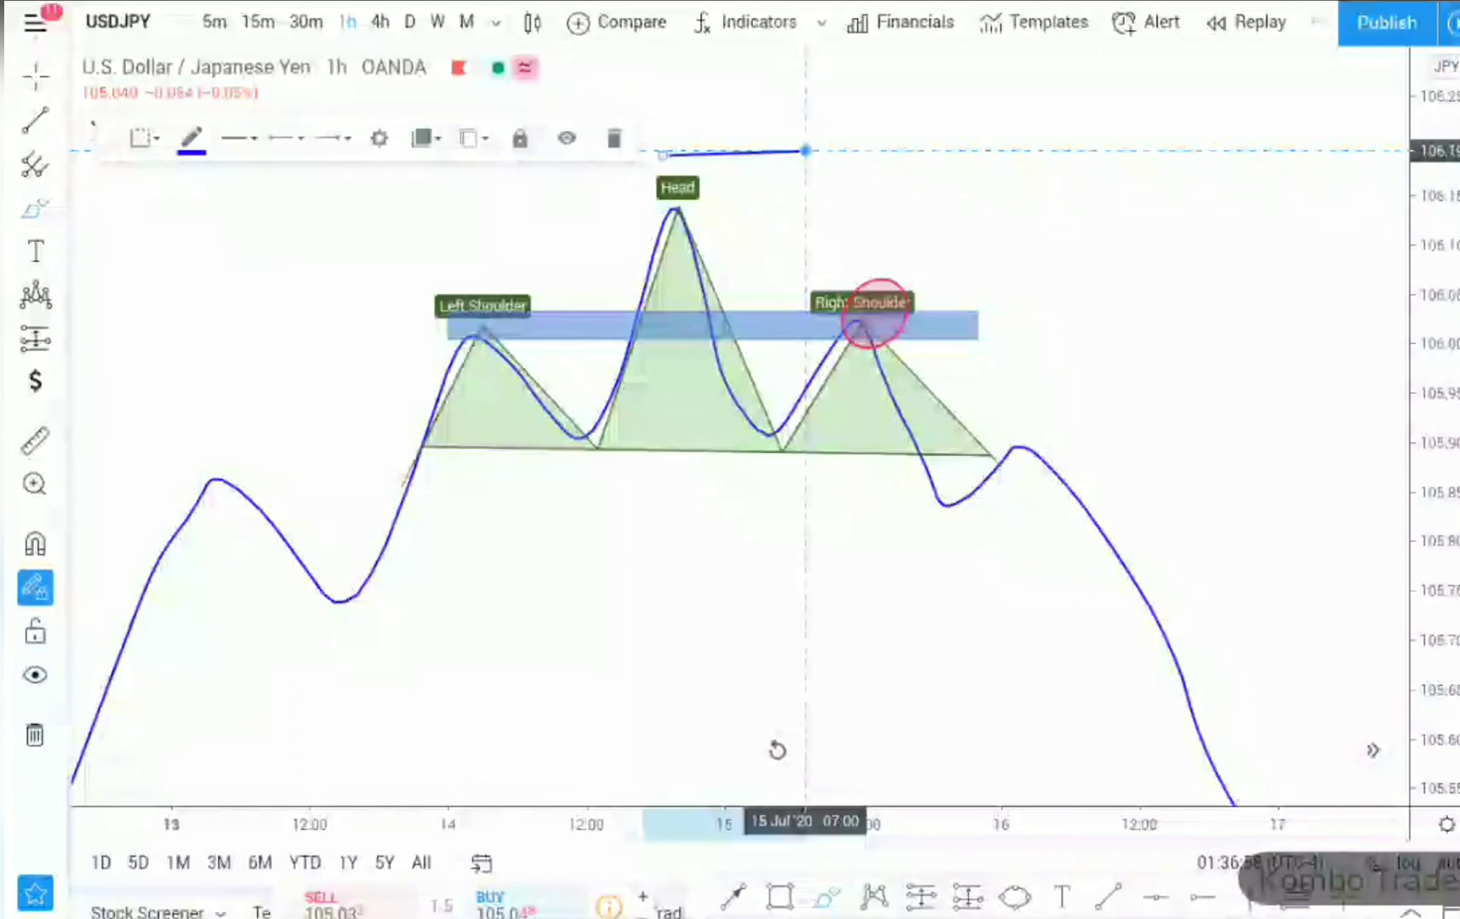
left_click_drag(885, 328, 989, 544)
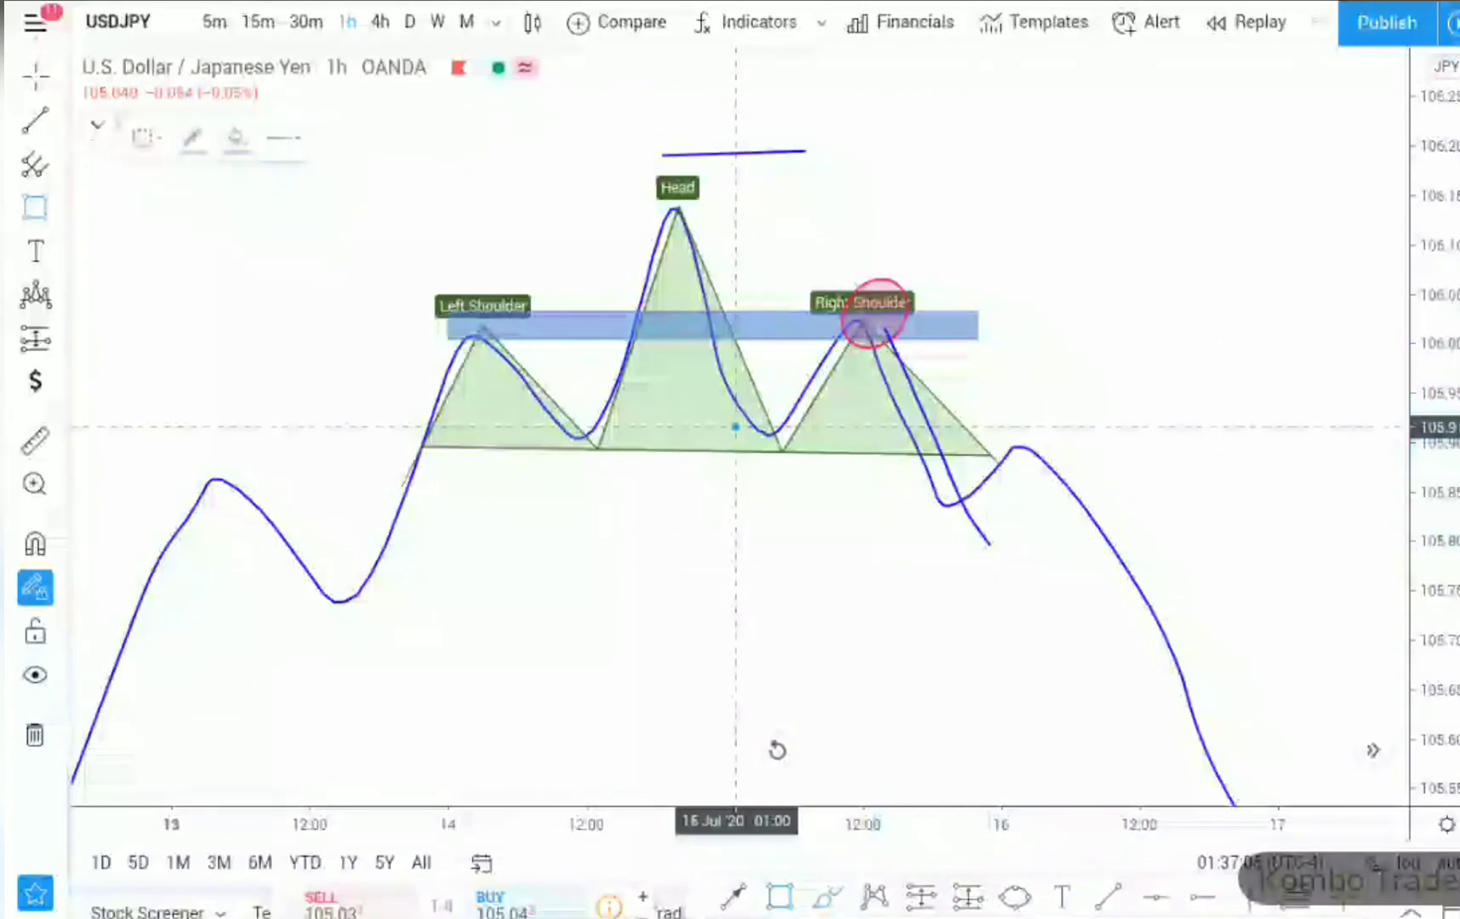
Draw a neckline rectangle from 15 Jul 01:00 to 16 Jul 07:00, and brush a curved stroke below it plus a stroke rising into it.
left_click(736, 425)
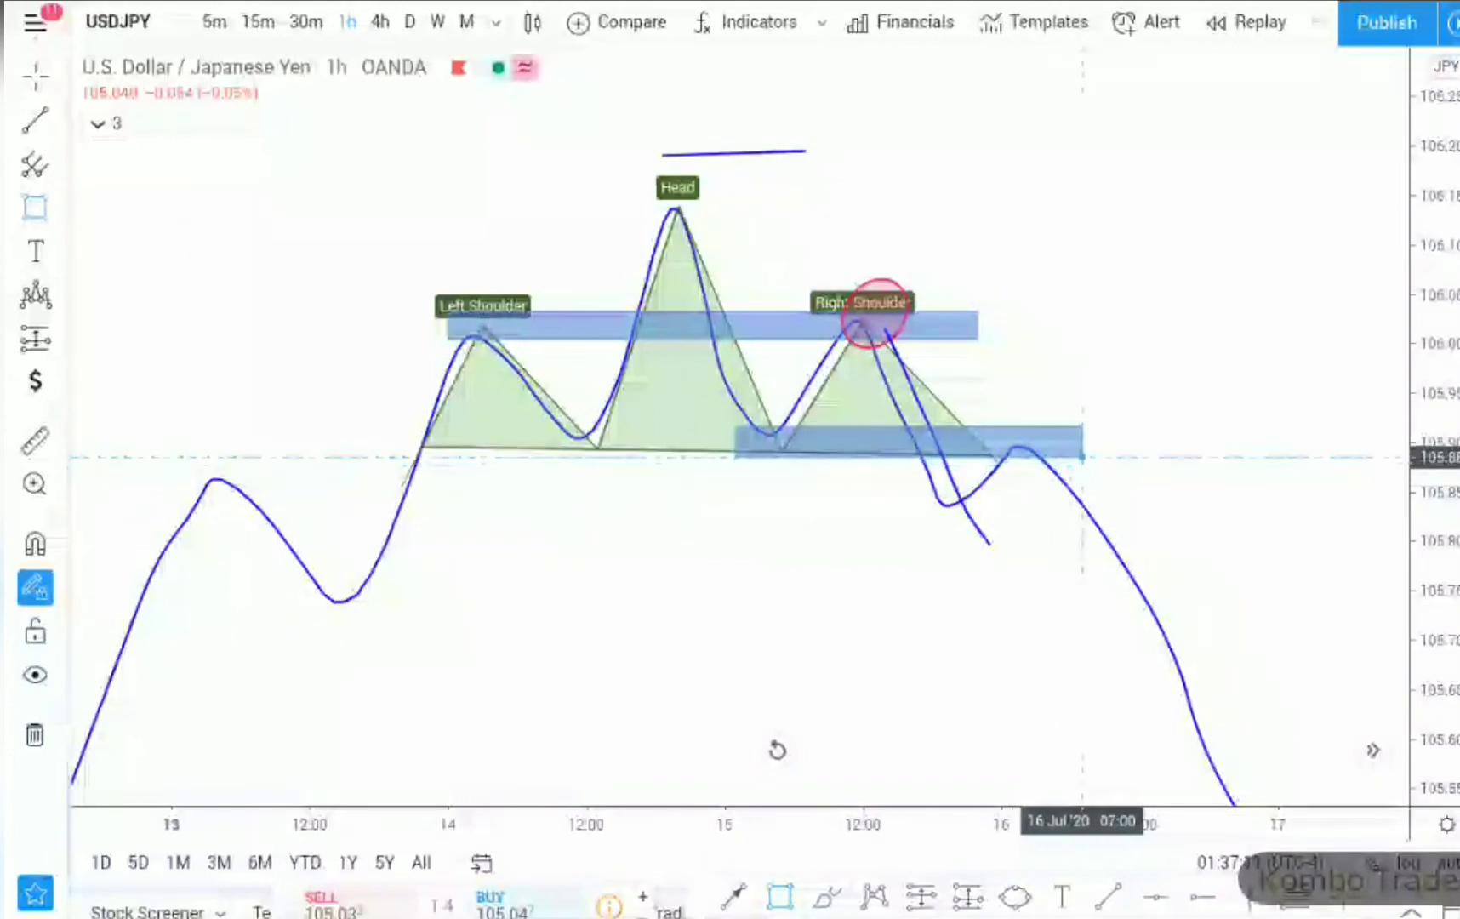
left_click(1082, 457)
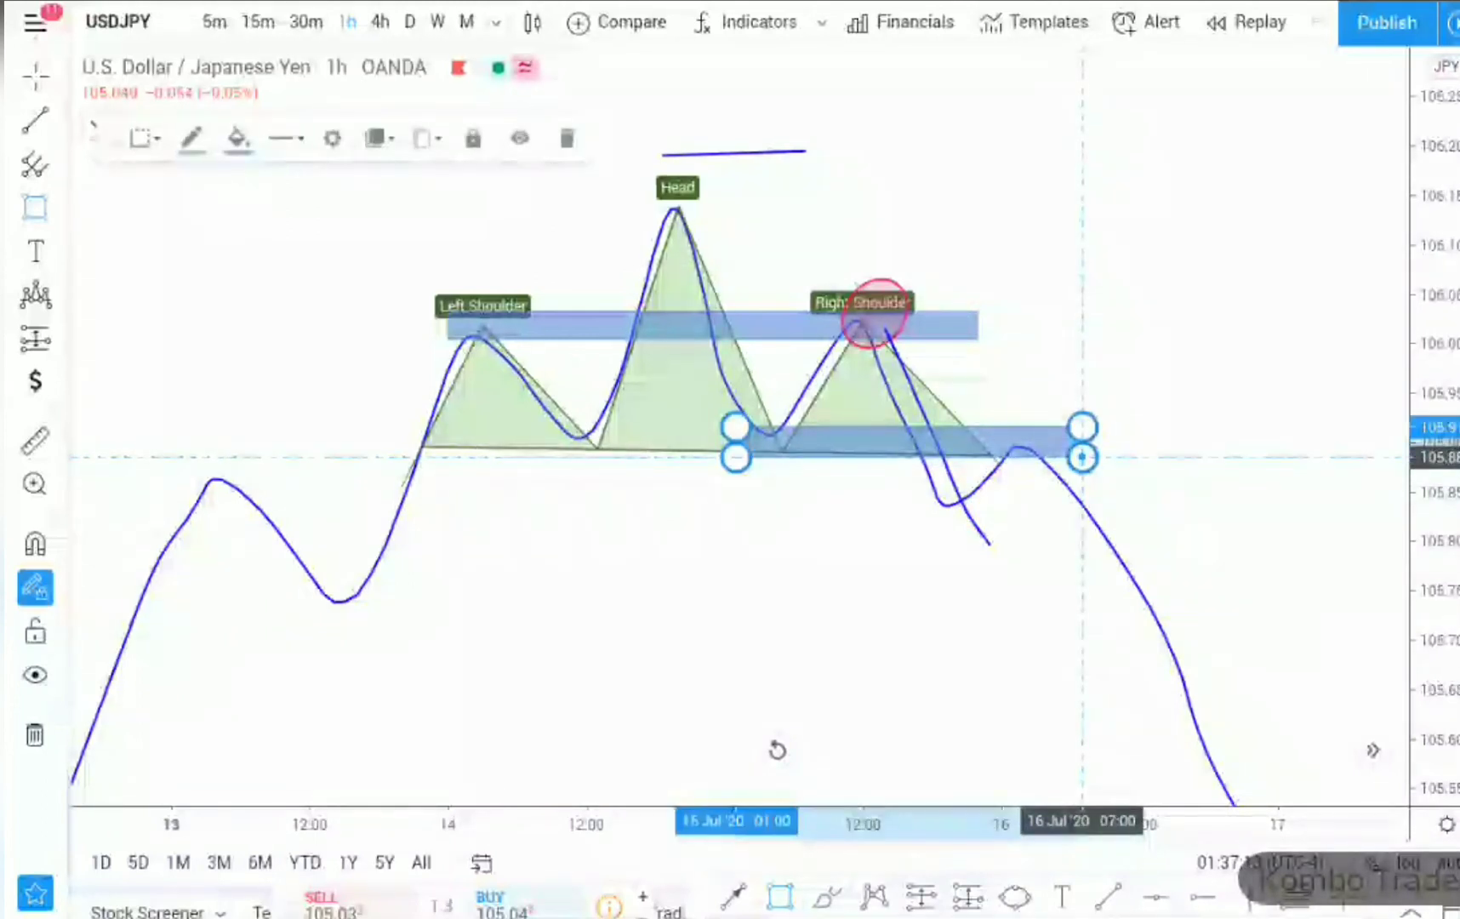
left_click(824, 896)
mouse_move(901, 653)
left_mouse_down()
mouse_move(1014, 650)
mouse_move(1013, 561)
mouse_move(1047, 433)
left_mouse_up()
Mark the neckline retest with an ellipse spanning 16 Jul 02:00 to 10:00, from about 105.90 to 105.83.
left_click(1014, 896)
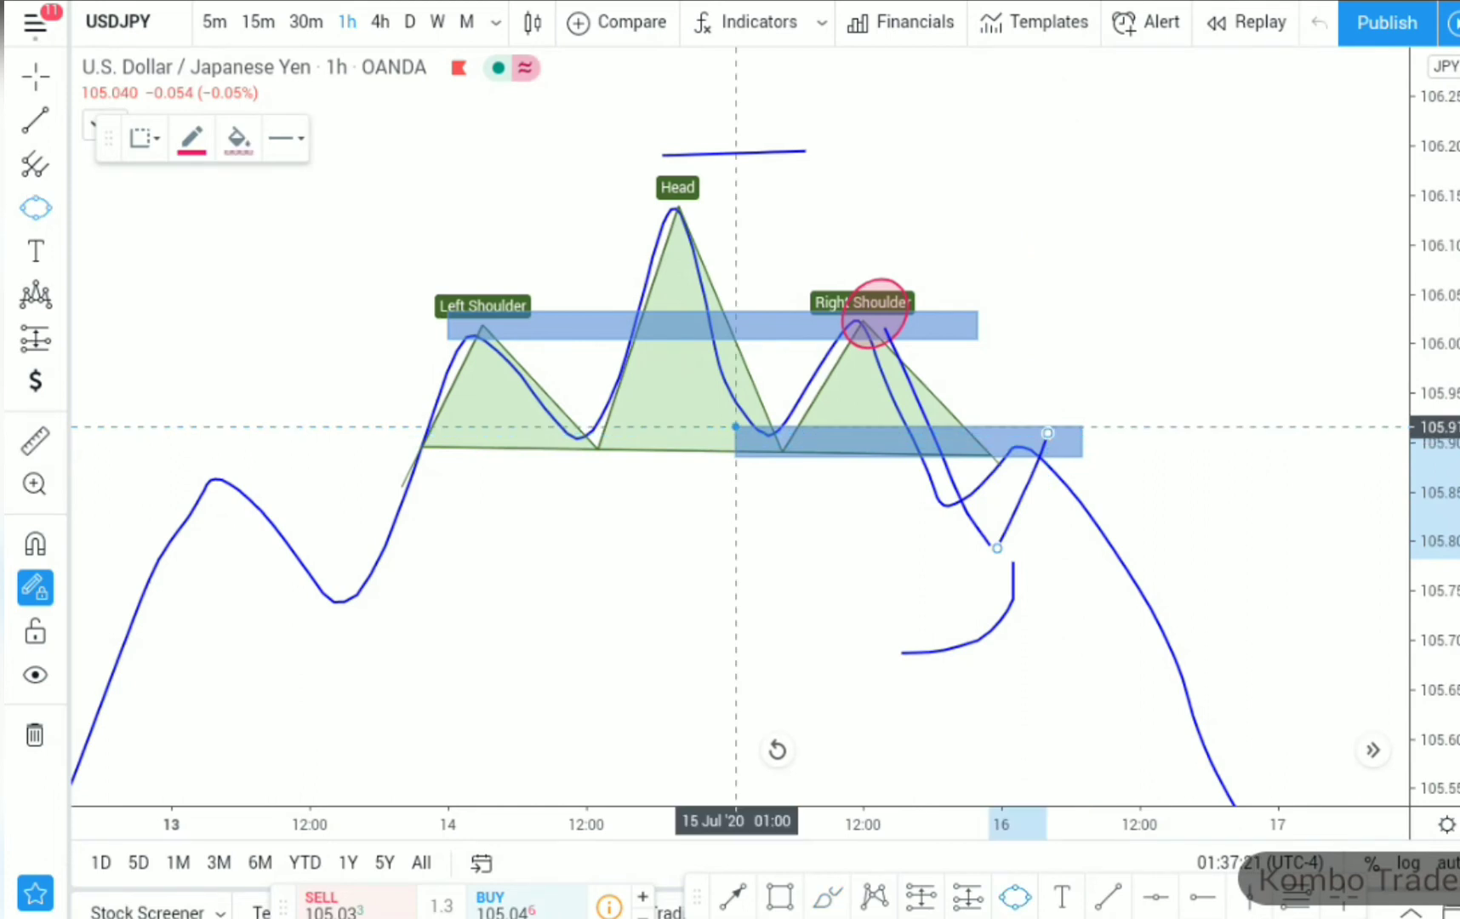
mouse_move(735, 426)
left_mouse_down()
mouse_move(933, 294)
mouse_move(1024, 351)
left_mouse_up()
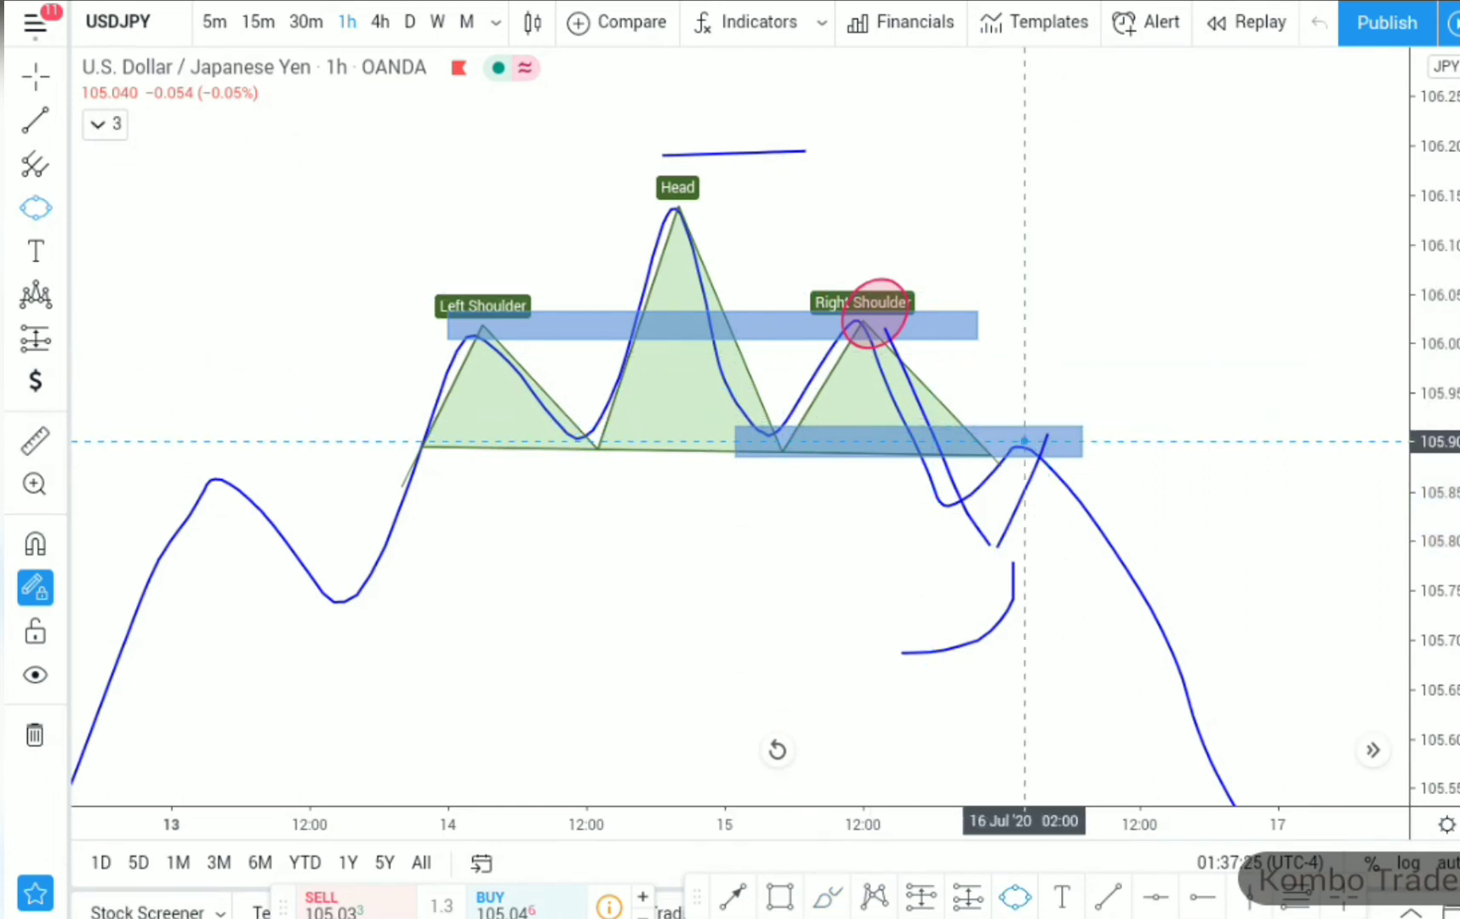
left_click(1024, 441)
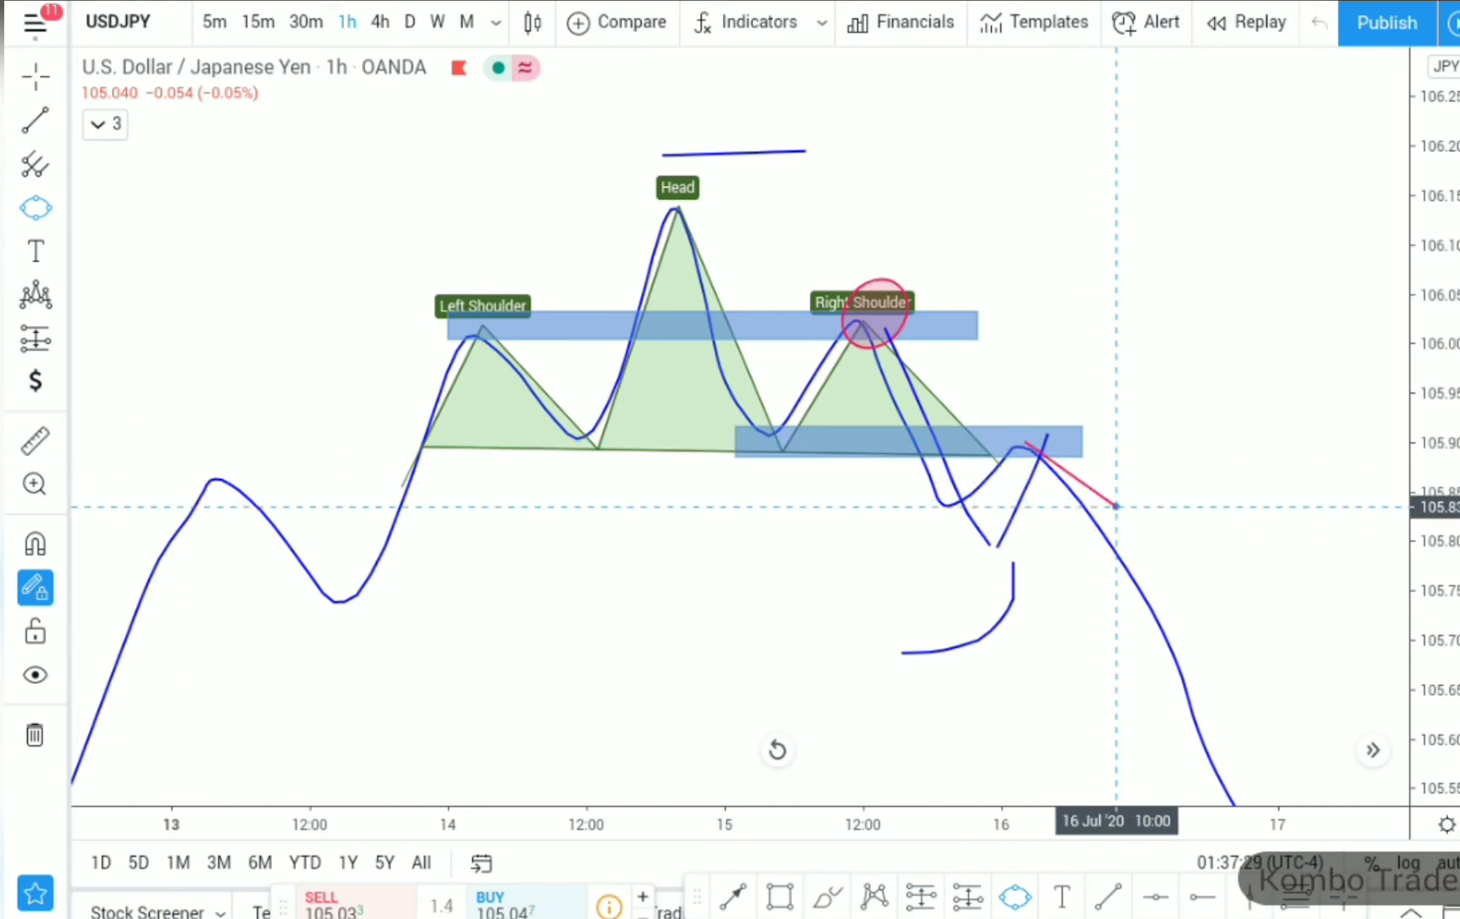
left_click(1115, 505)
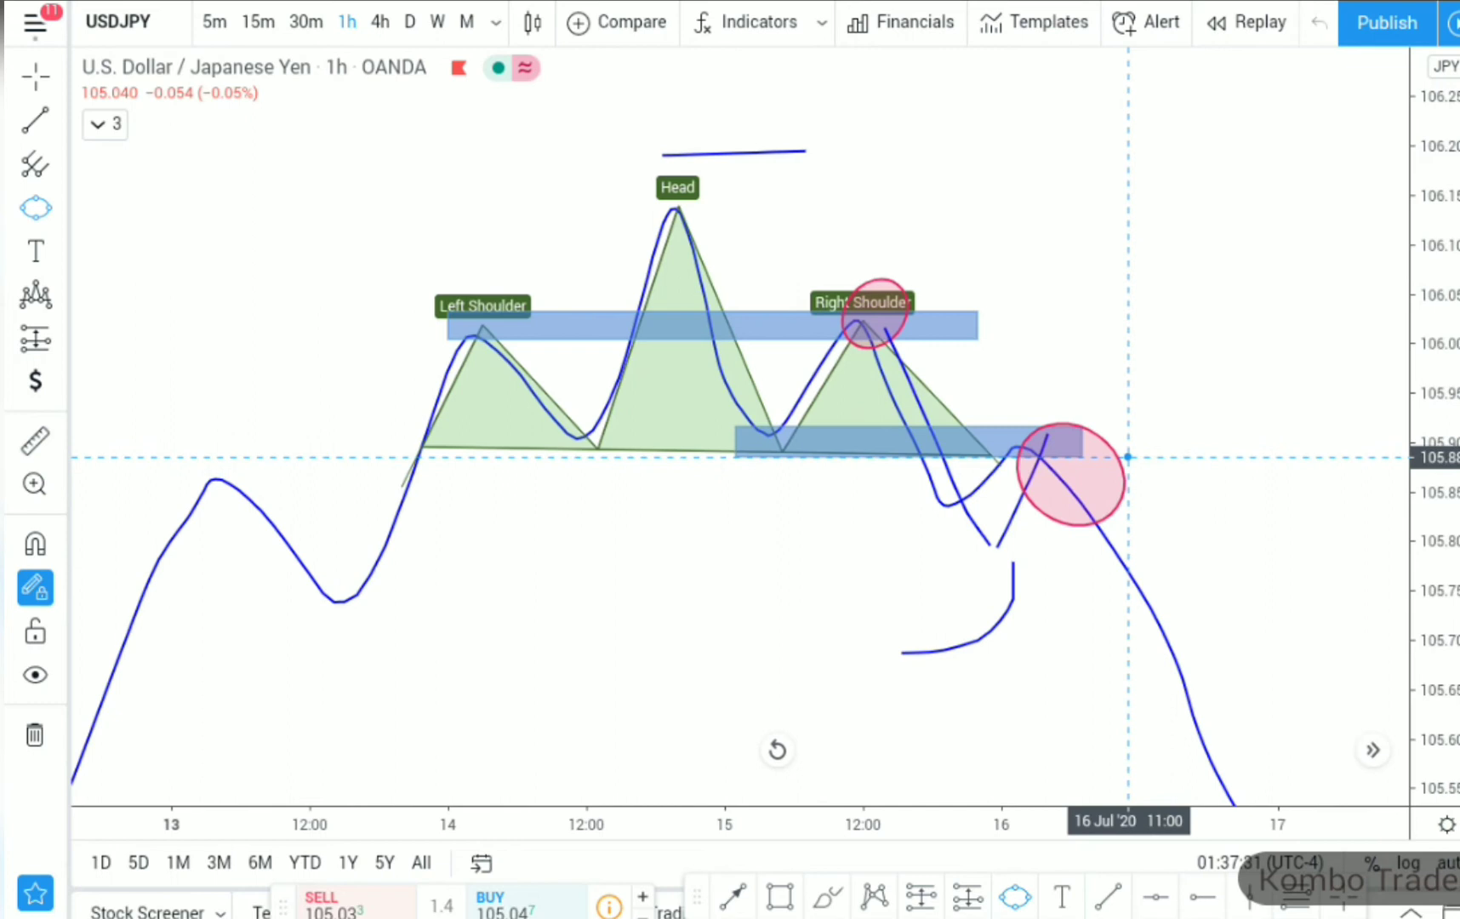
left_click(1128, 457)
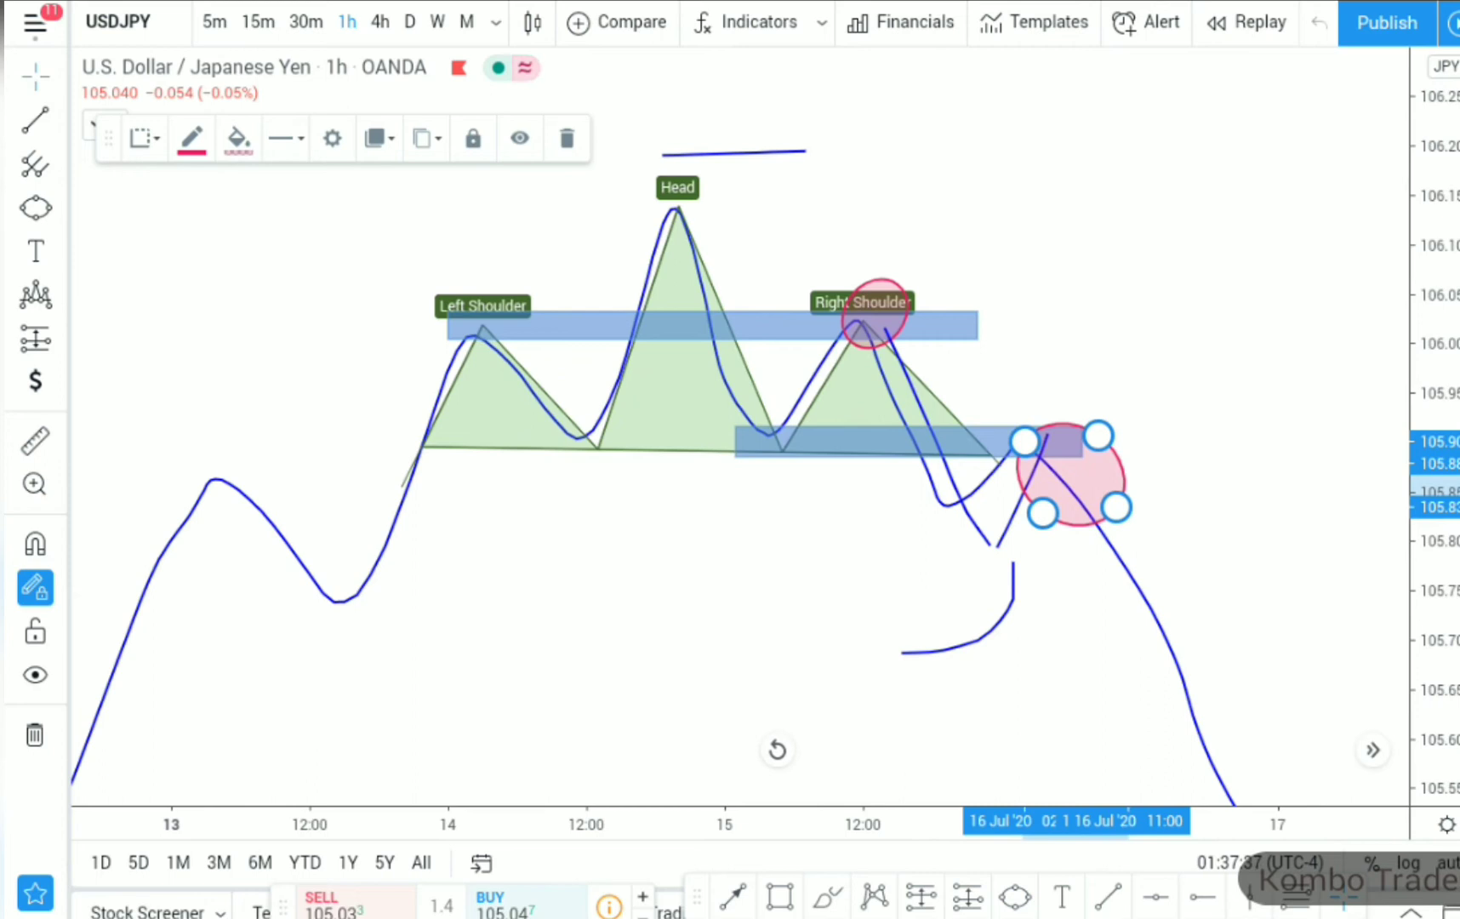
Brush a short, nearly horizontal line above the right shoulder at about 106.07.
left_click(827, 896)
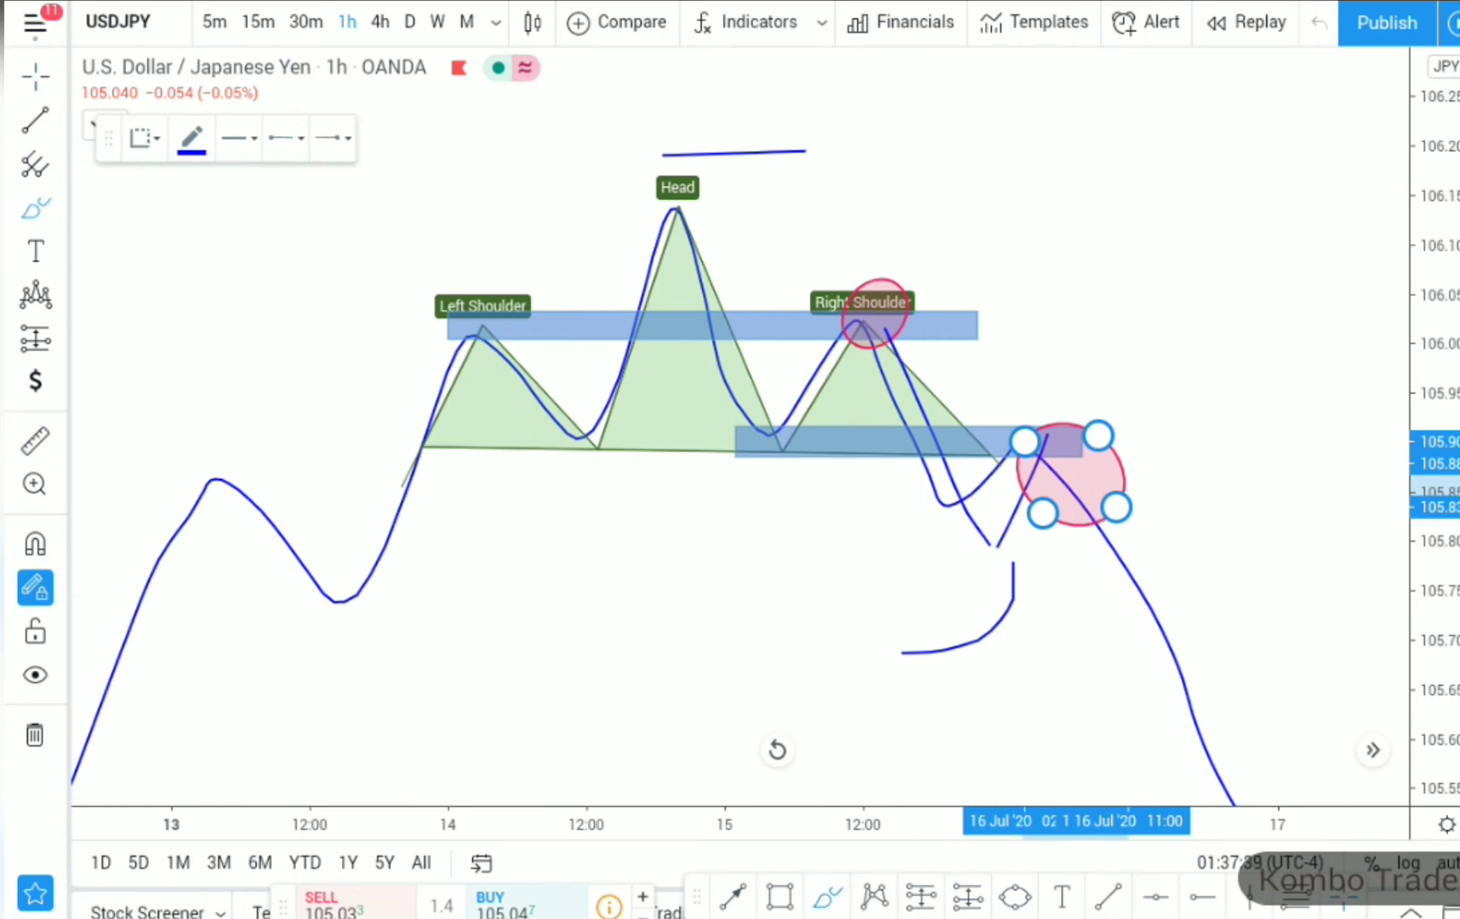
left_click_drag(839, 277, 1035, 268)
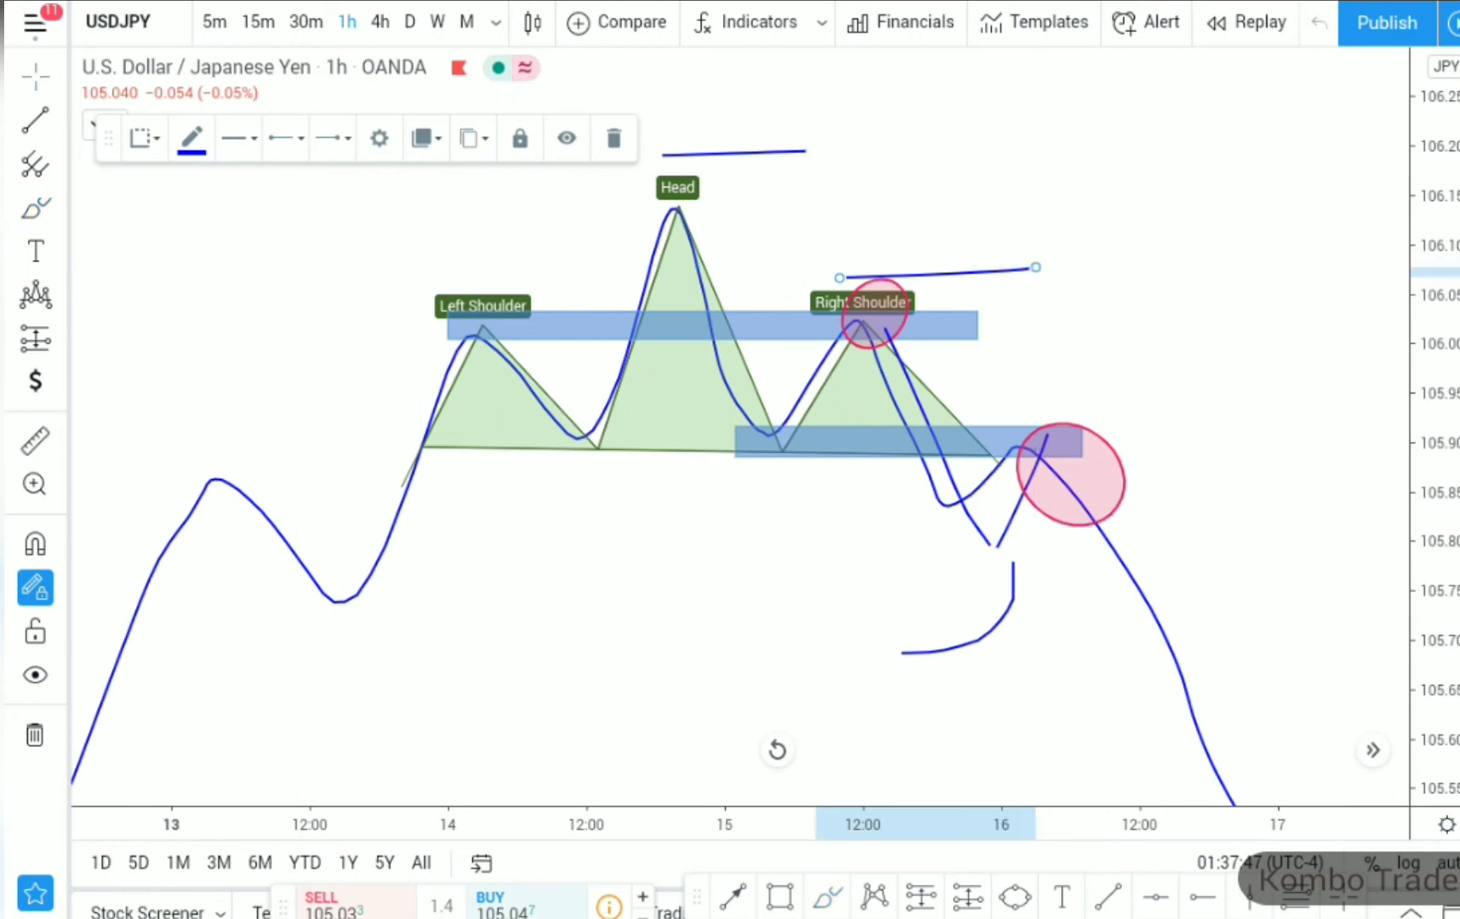
Brush an inverse head and shoulders curve in the empty area below the pattern, from about 105.63 down to 105.39 and up to 105.68.
scroll(739, 425, "down", 3)
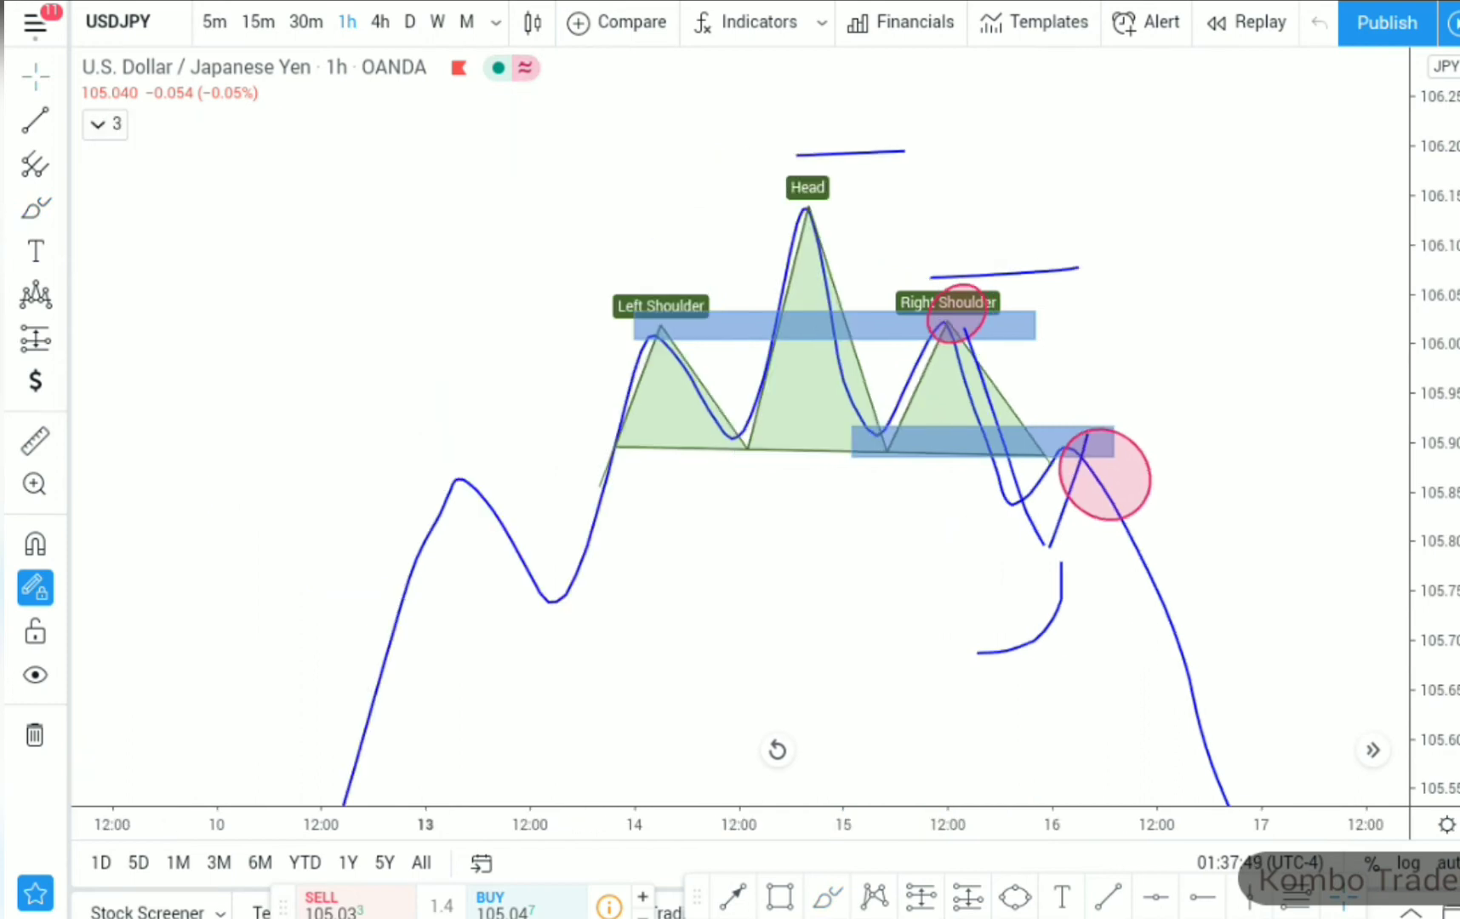
left_click_drag(739, 510, 653, 353)
left_click_drag(766, 595, 704, 336)
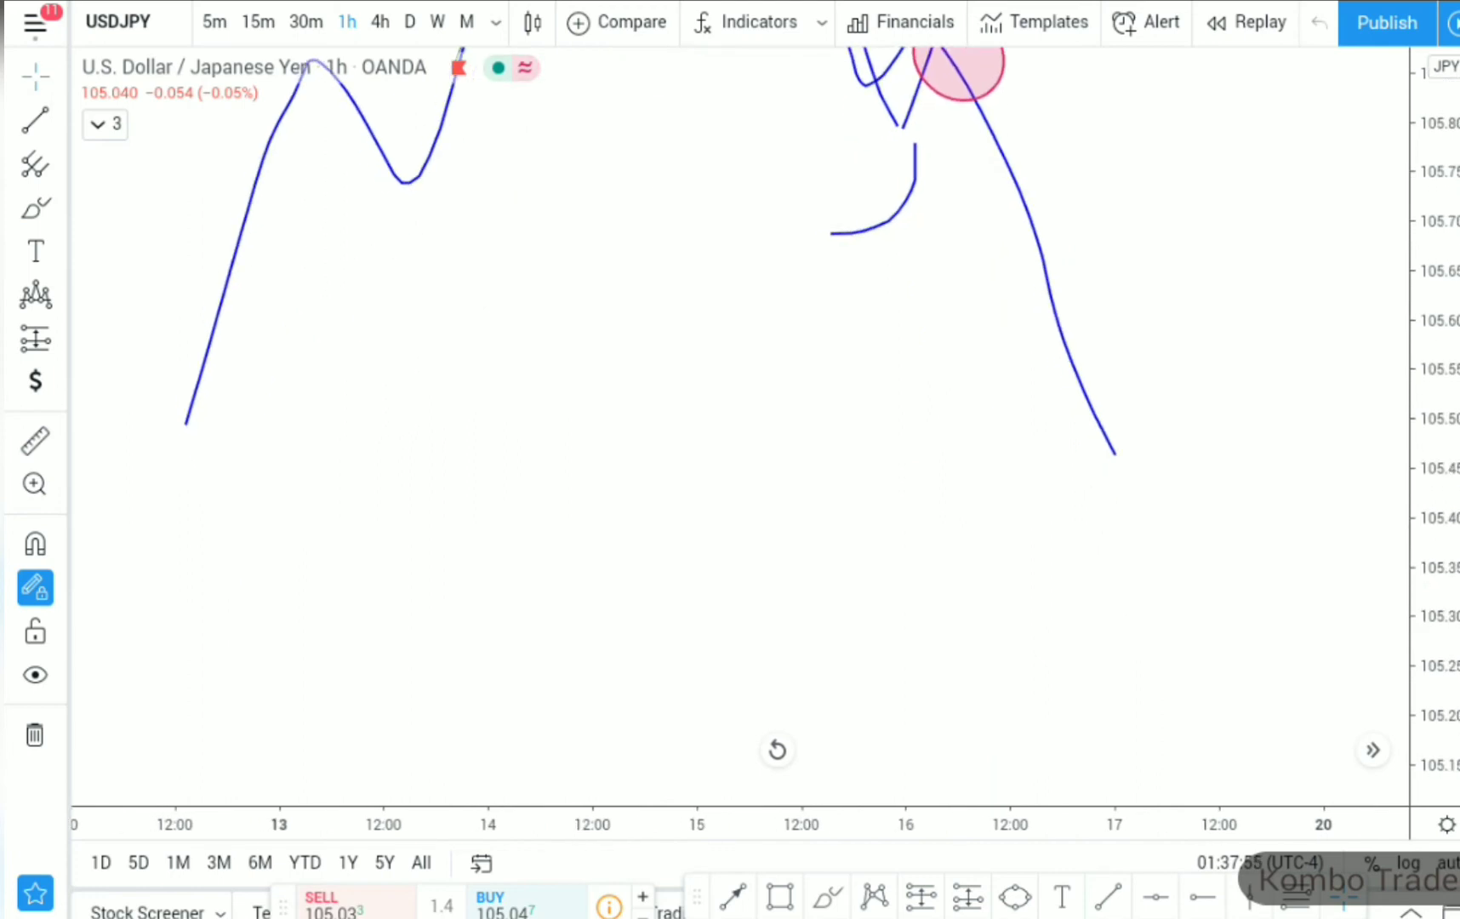
left_click(826, 896)
mouse_move(490, 290)
left_mouse_down()
mouse_move(567, 425)
mouse_move(636, 327)
mouse_move(698, 482)
mouse_move(759, 362)
mouse_move(818, 549)
mouse_move(854, 394)
mouse_move(923, 460)
mouse_move(966, 235)
left_mouse_up()
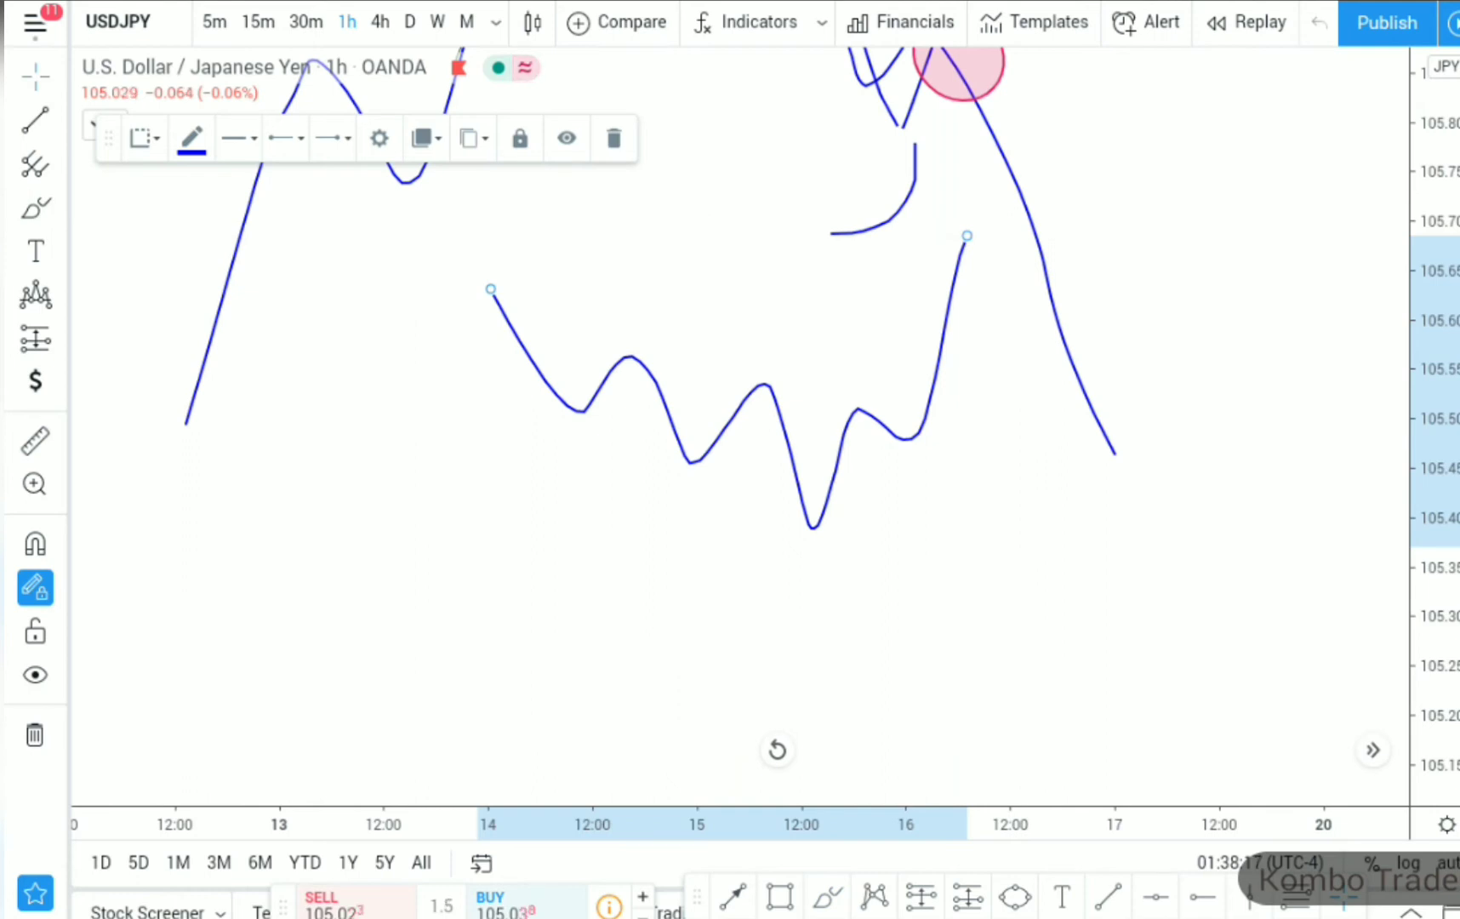
key("Escape")
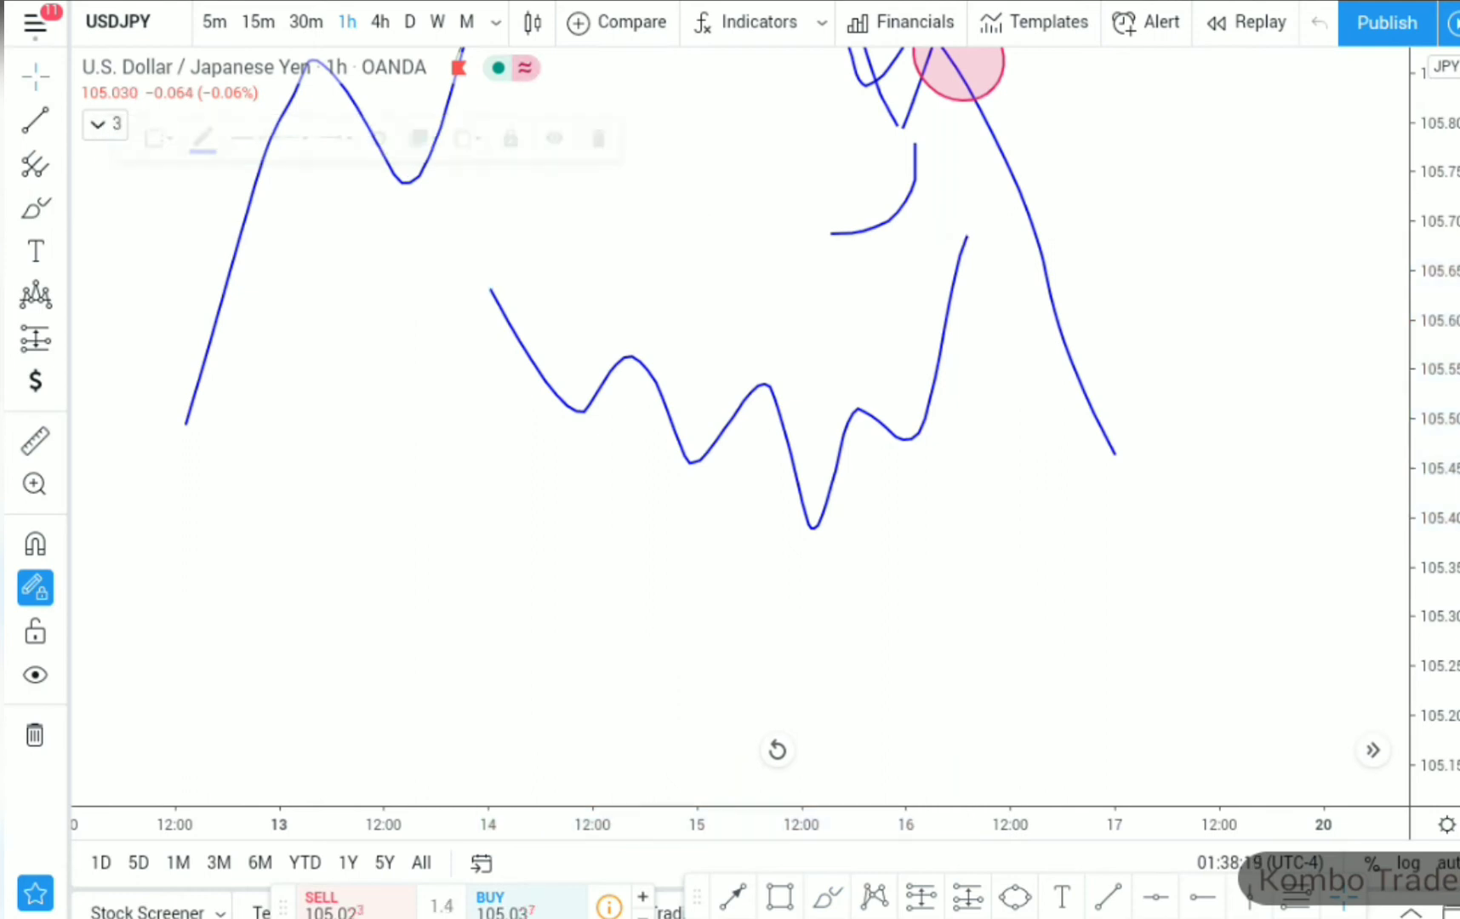
Examine the hourly USDJPY candles from 8 to 16 July for a real head and shoulders formation.
mouse_move(729, 171)
left_mouse_down()
mouse_move(734, 546)
mouse_move(763, 732)
left_mouse_up()
left_click_drag(695, 330, 749, 539)
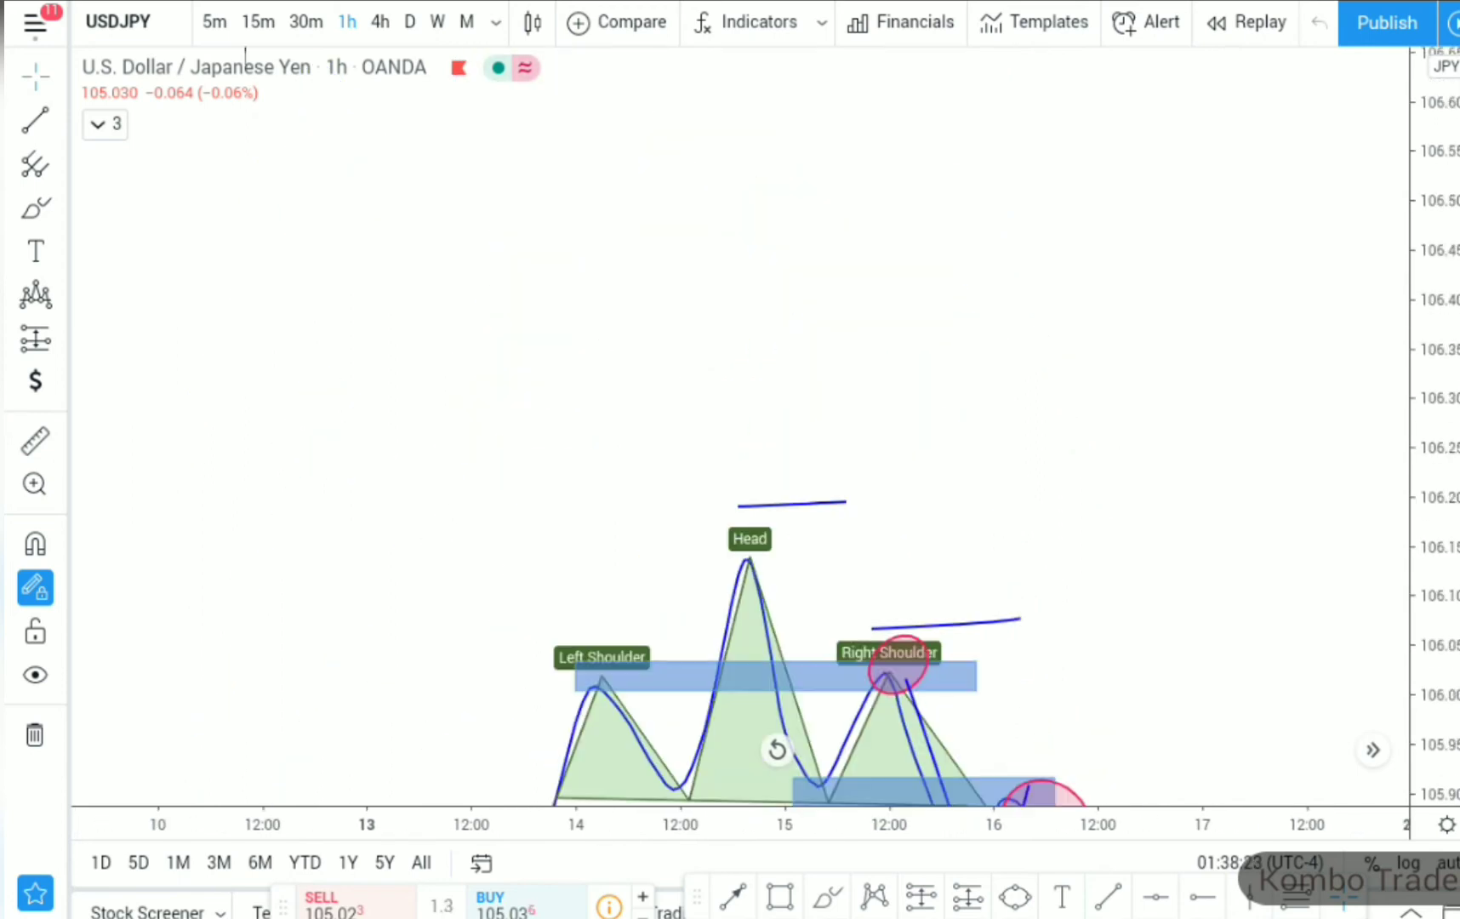
left_click_drag(731, 340, 718, 602)
left_click_drag(732, 340, 770, 591)
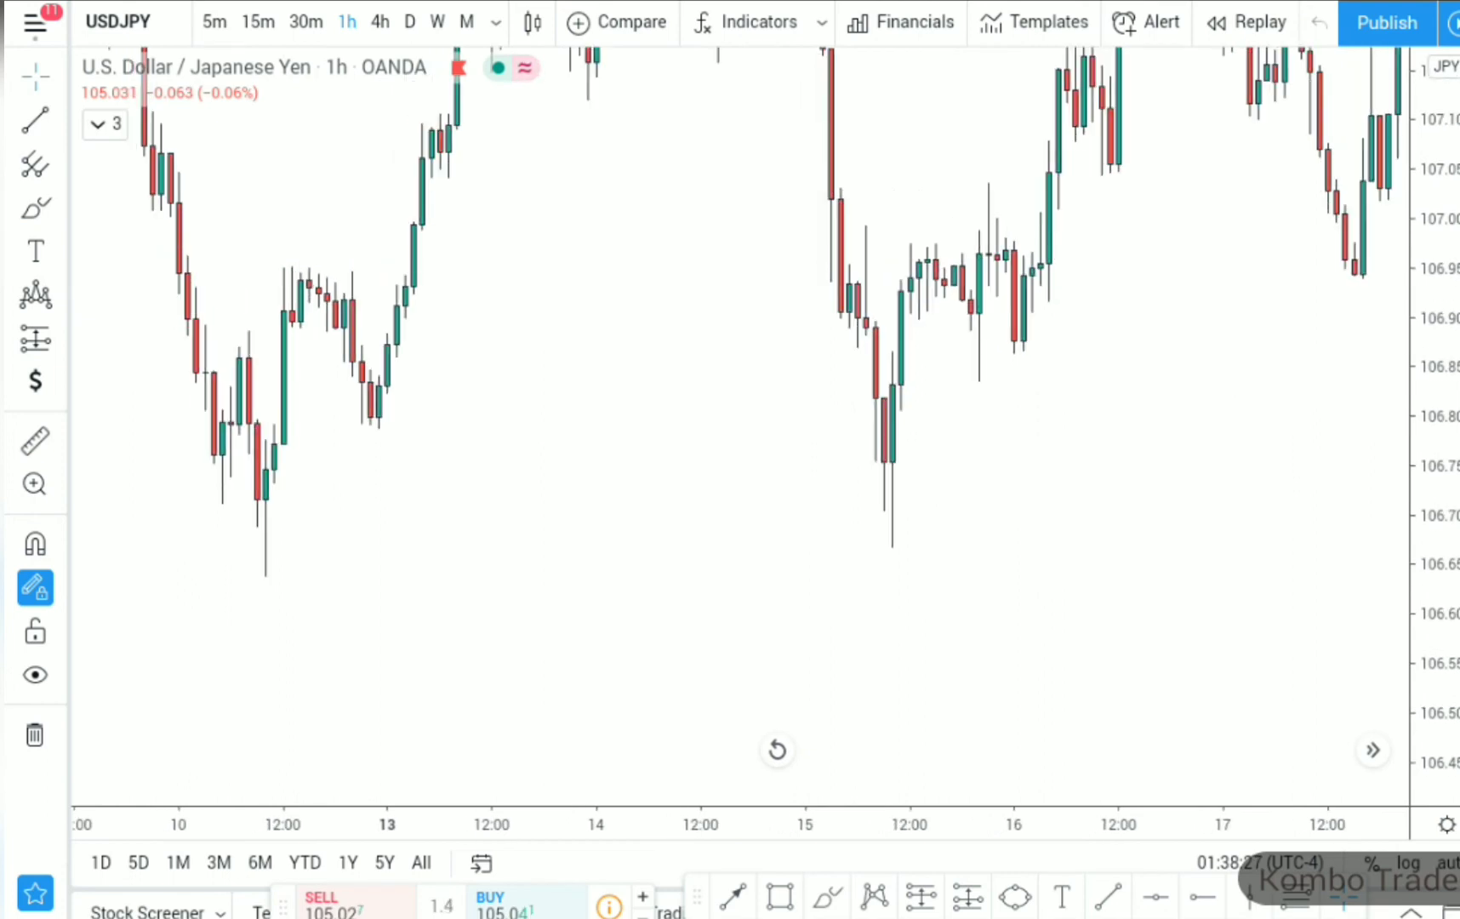
left_click_drag(764, 529, 541, 687)
left_click_drag(732, 425, 485, 553)
left_click_drag(295, 789, 253, 773)
scroll(1138, 426, "down", 3)
left_click_drag(1434, 426, 1434, 647)
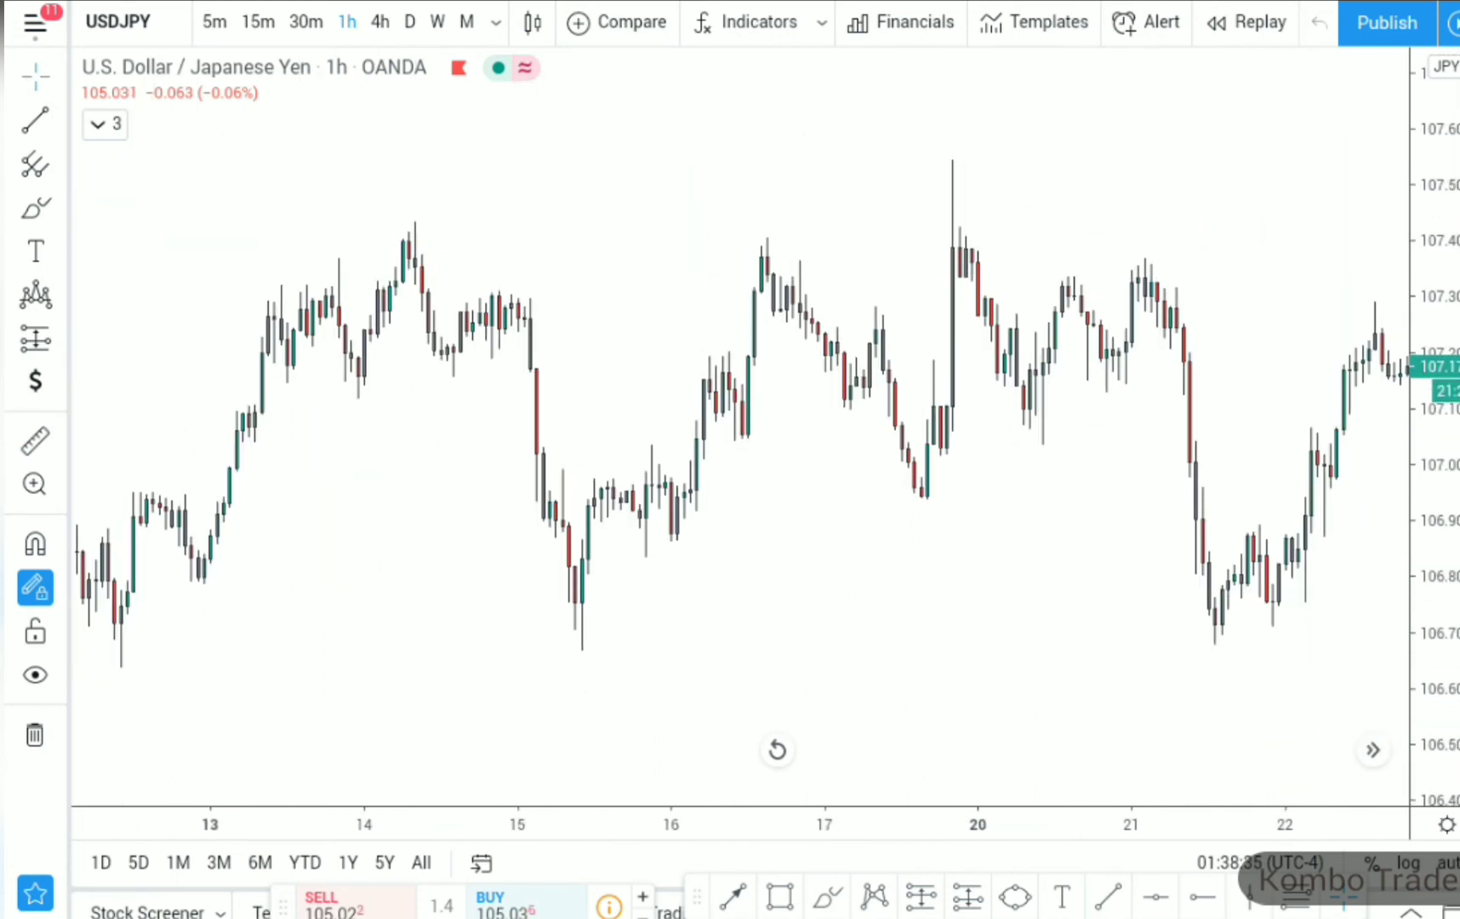
scroll(541, 426, "up", 2)
left_click_drag(541, 425, 1117, 445)
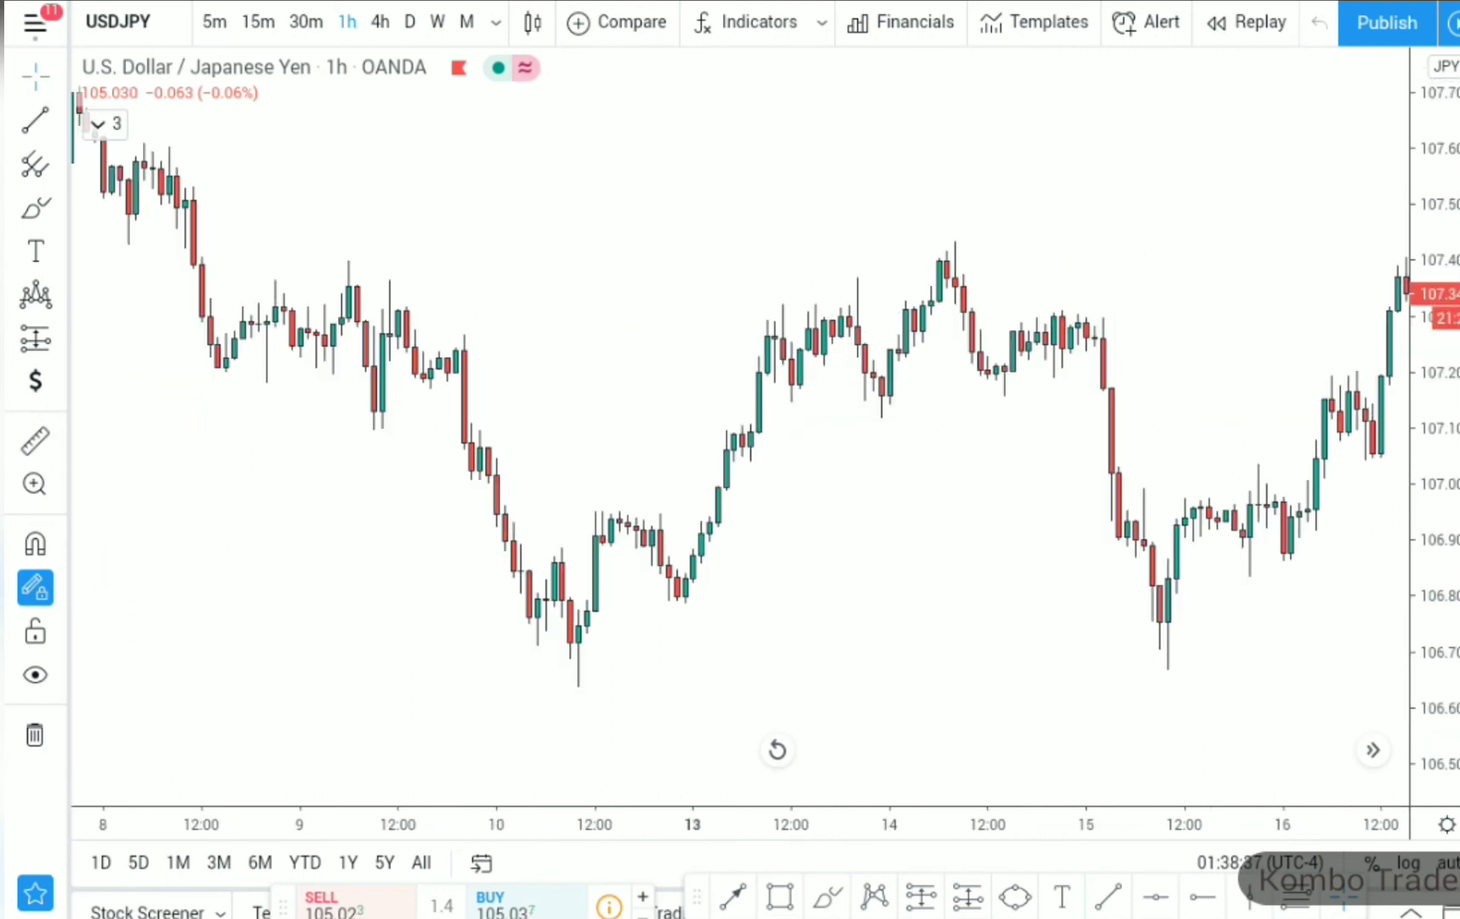
left_click_drag(1437, 493, 1438, 357)
right_click(1438, 358)
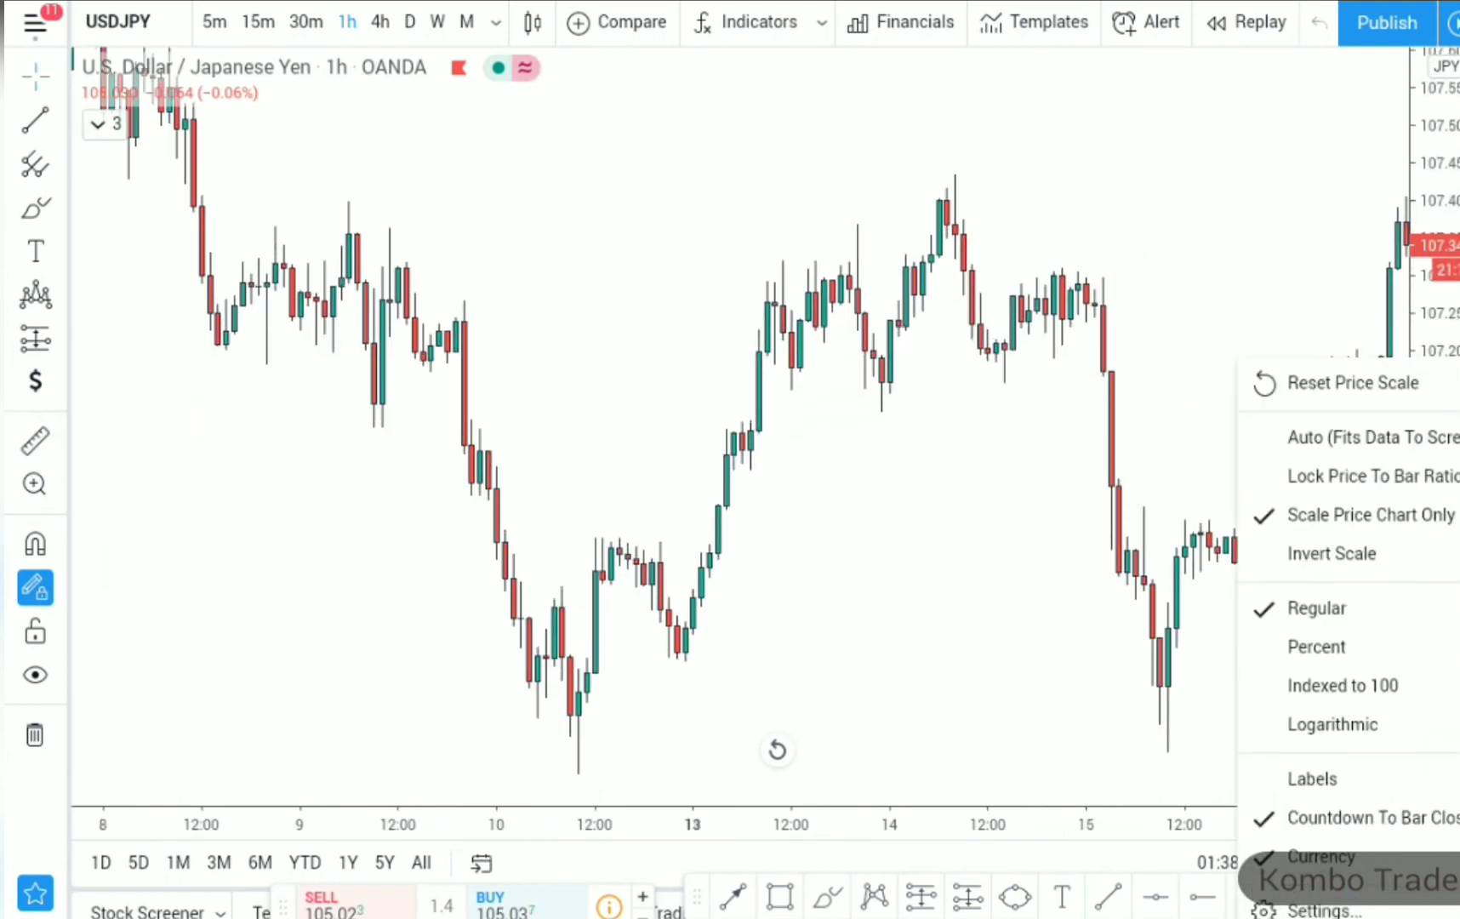
key("Escape")
Place a Head and Shoulders pattern on the candles with shoulders at 13 Jul 16:00 and 14 Jul 21:00, head at 14 Jul 08:00.
left_click(34, 295)
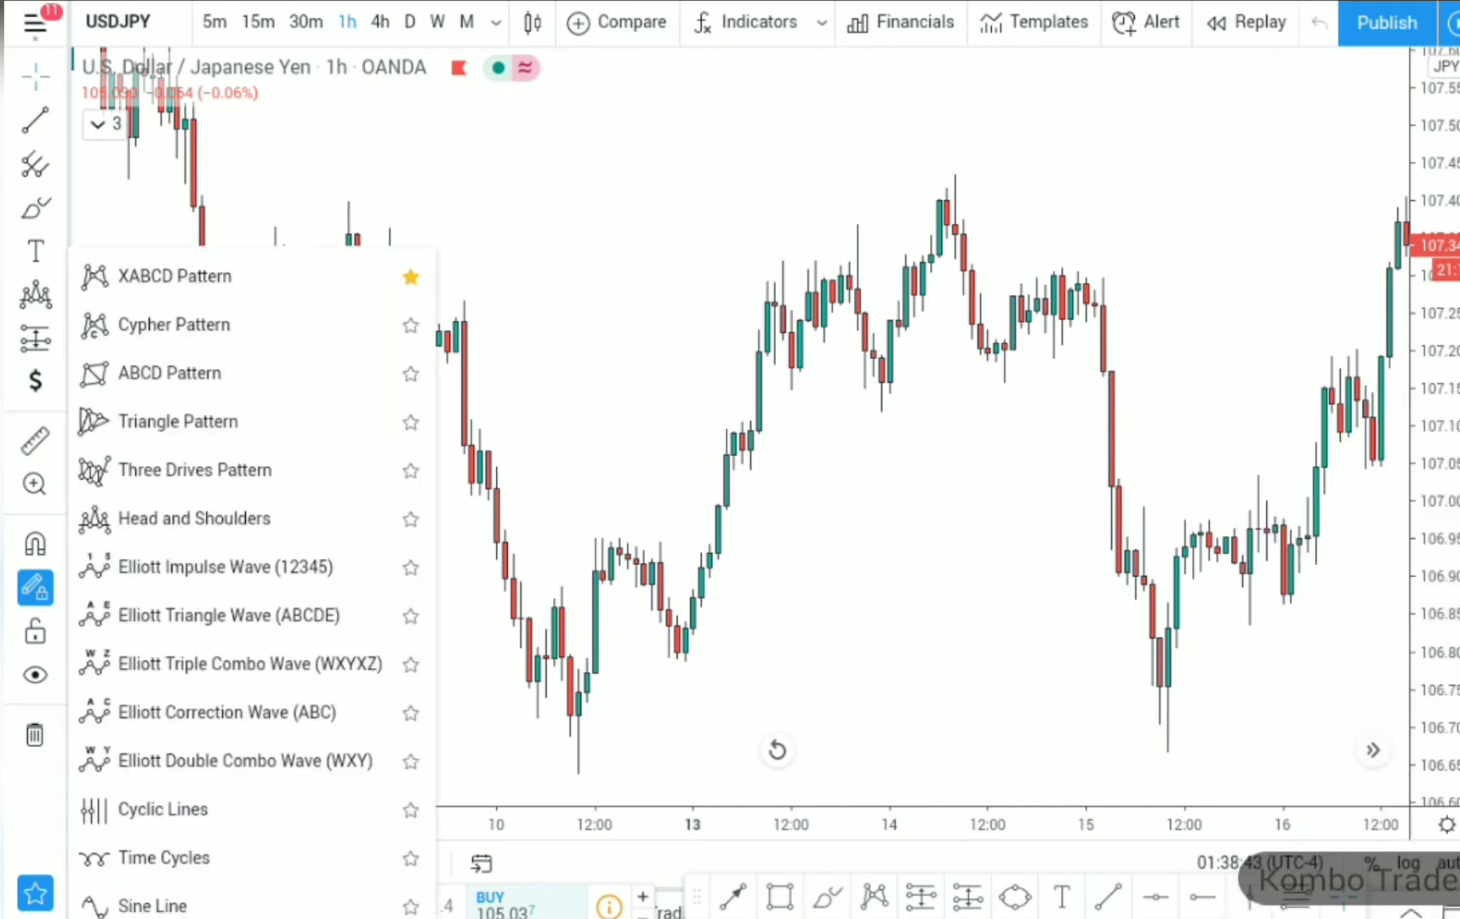
left_click(194, 518)
left_click(742, 426)
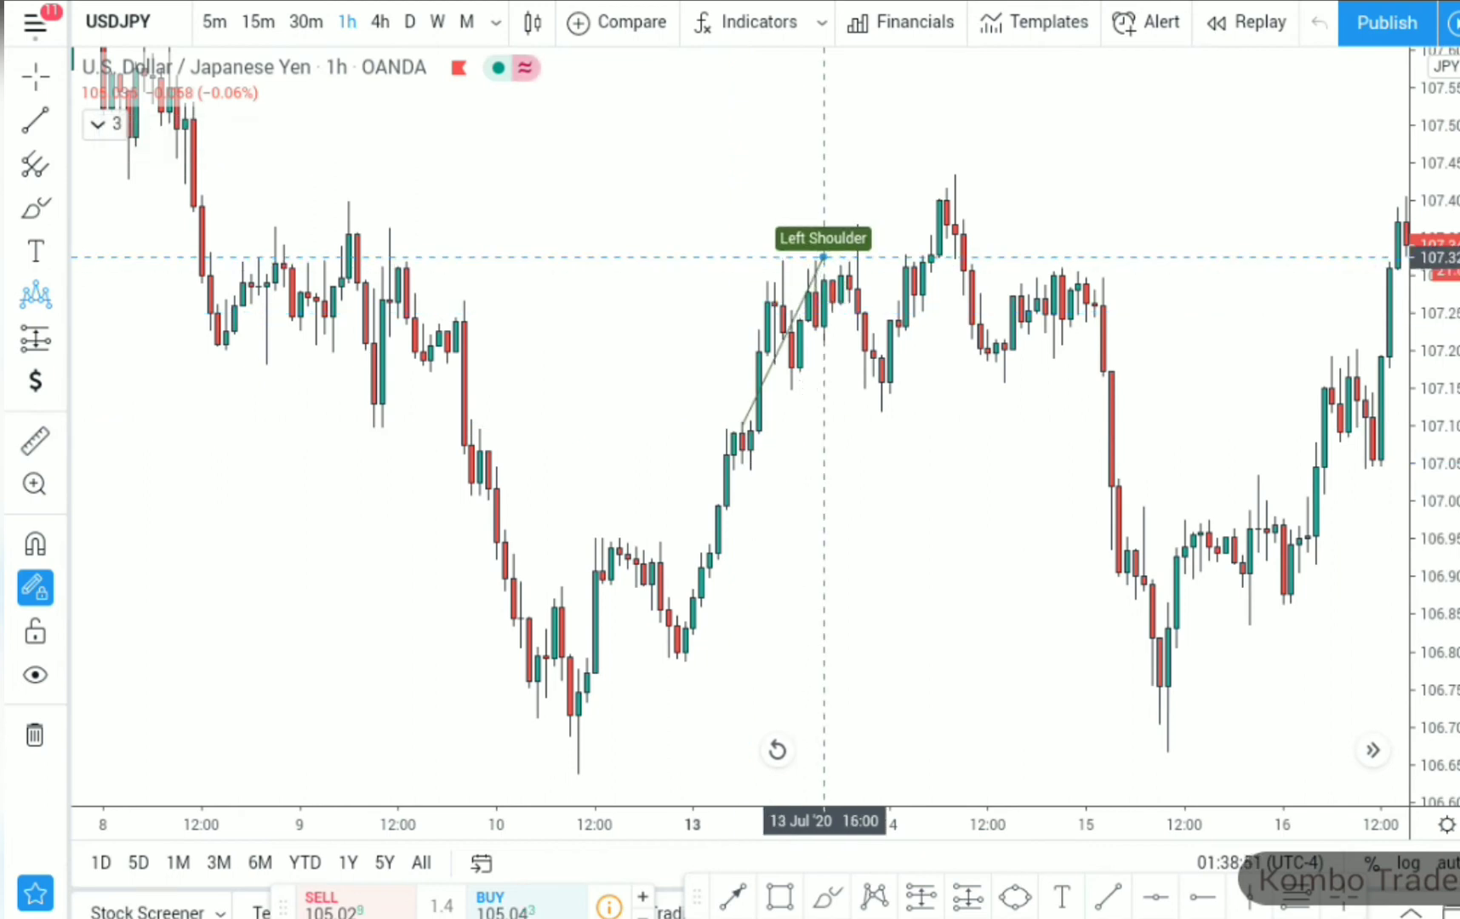
left_click(824, 256)
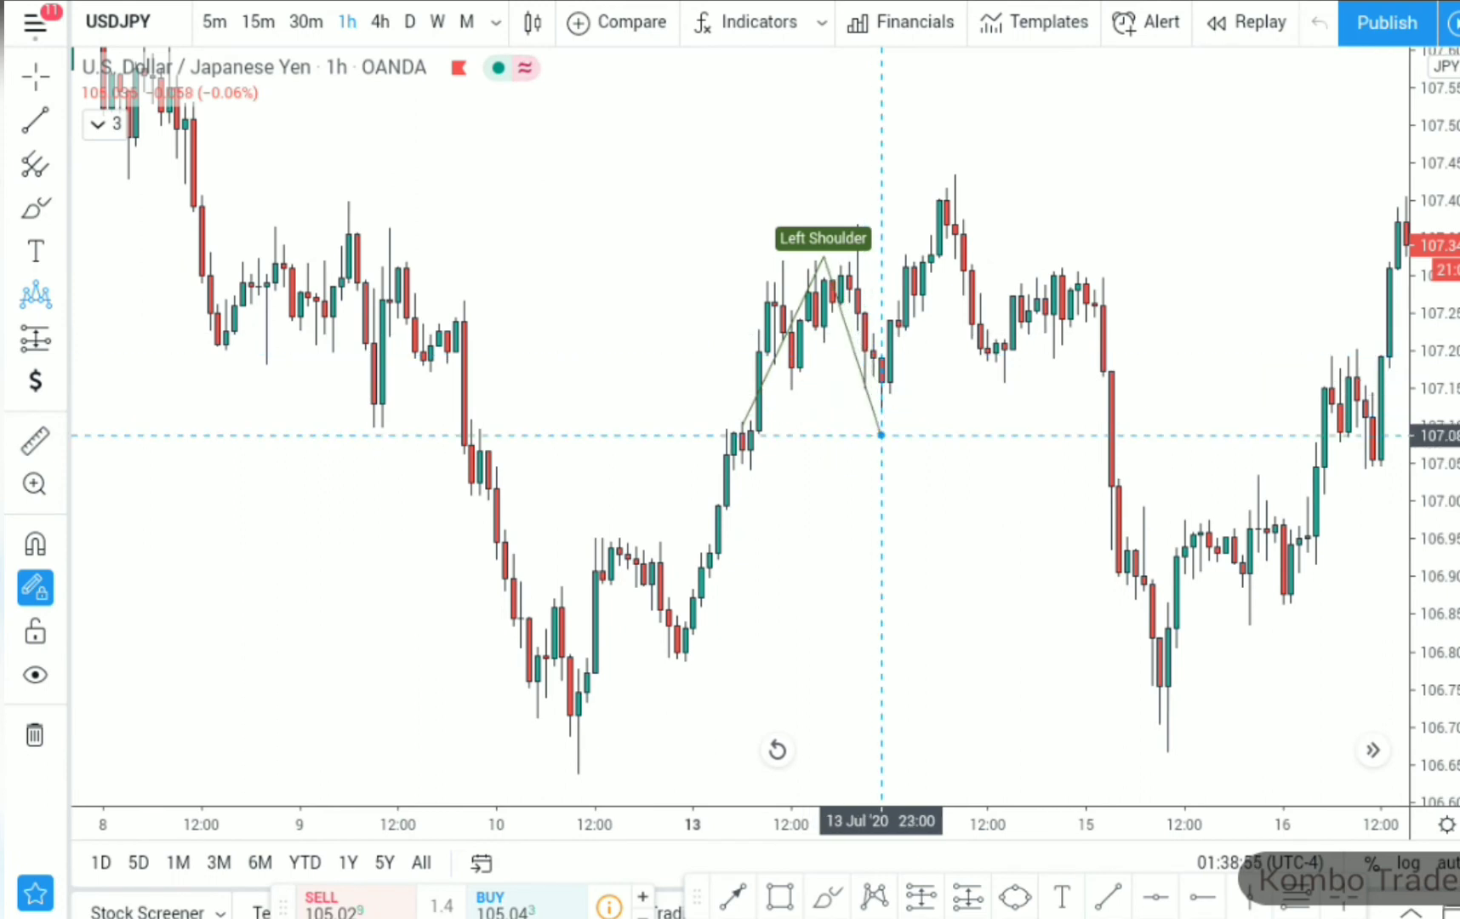
left_click(881, 444)
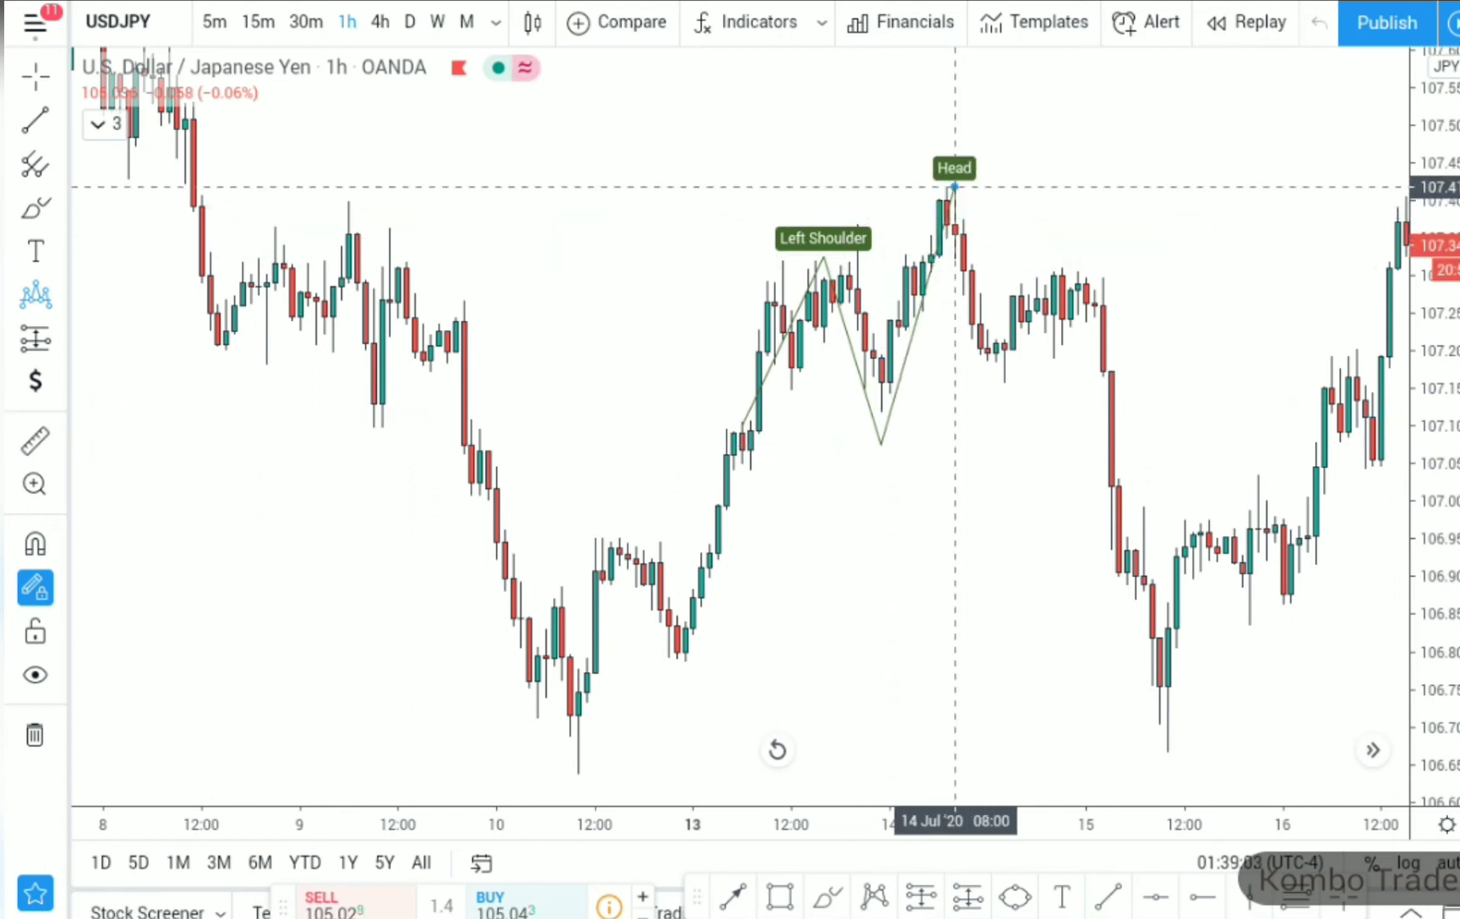
left_click(955, 180)
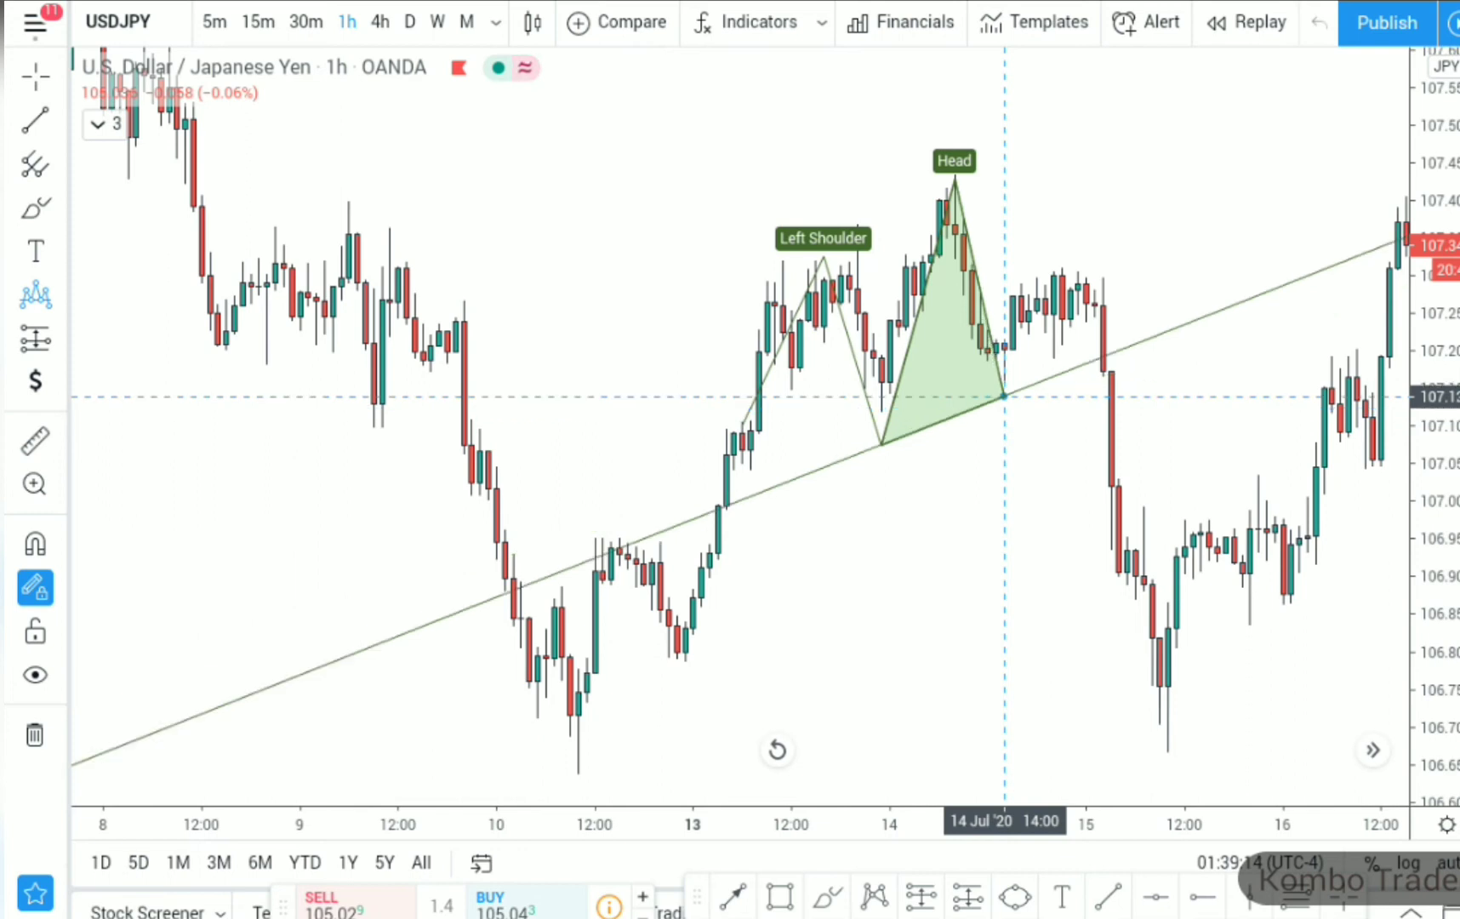
left_click(1003, 393)
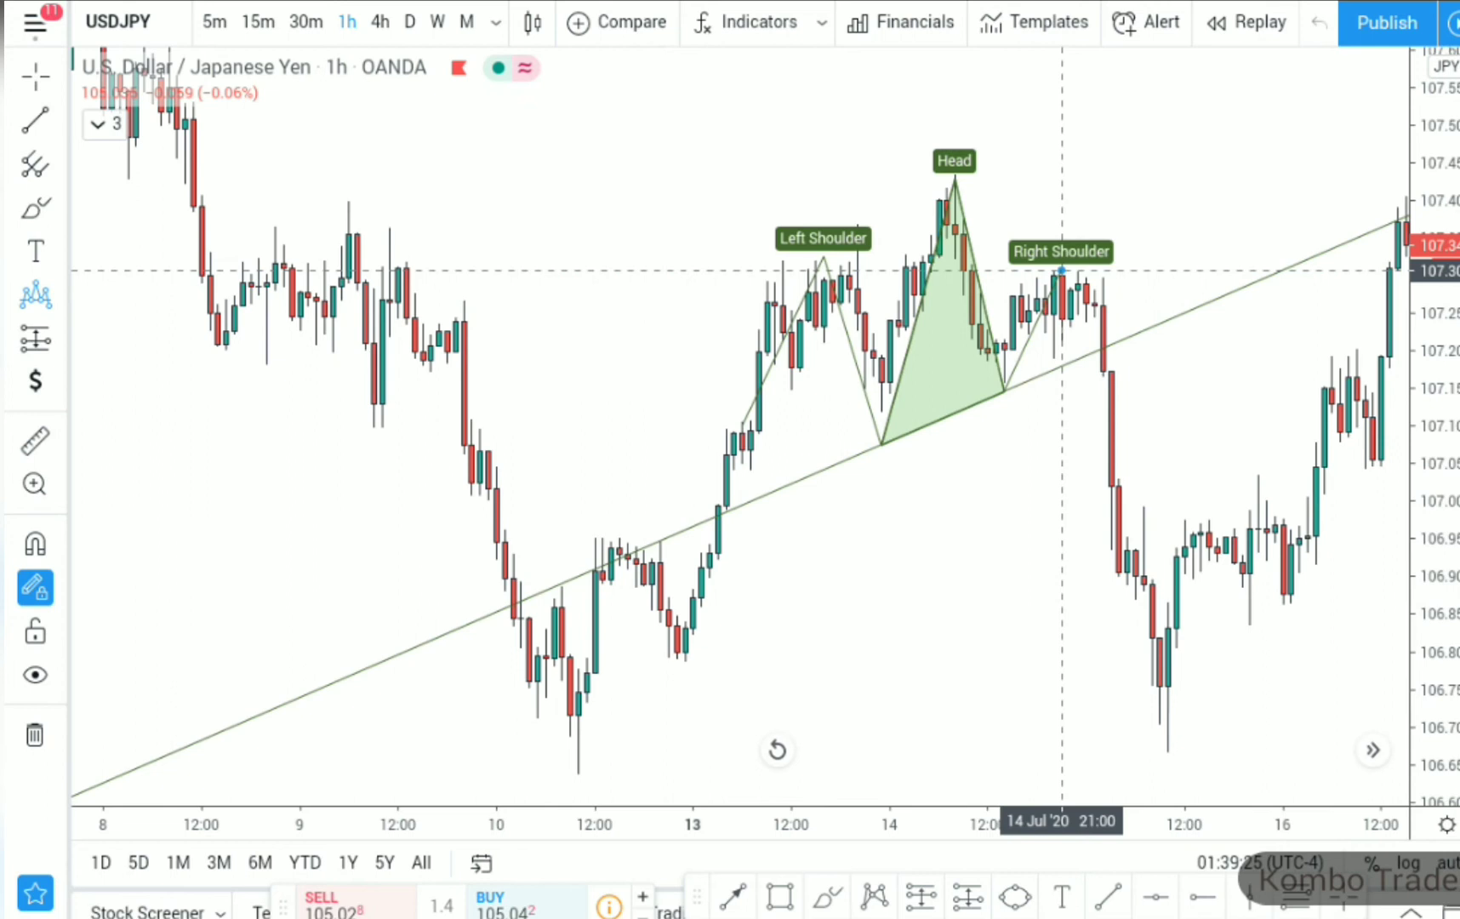
left_click(1061, 271)
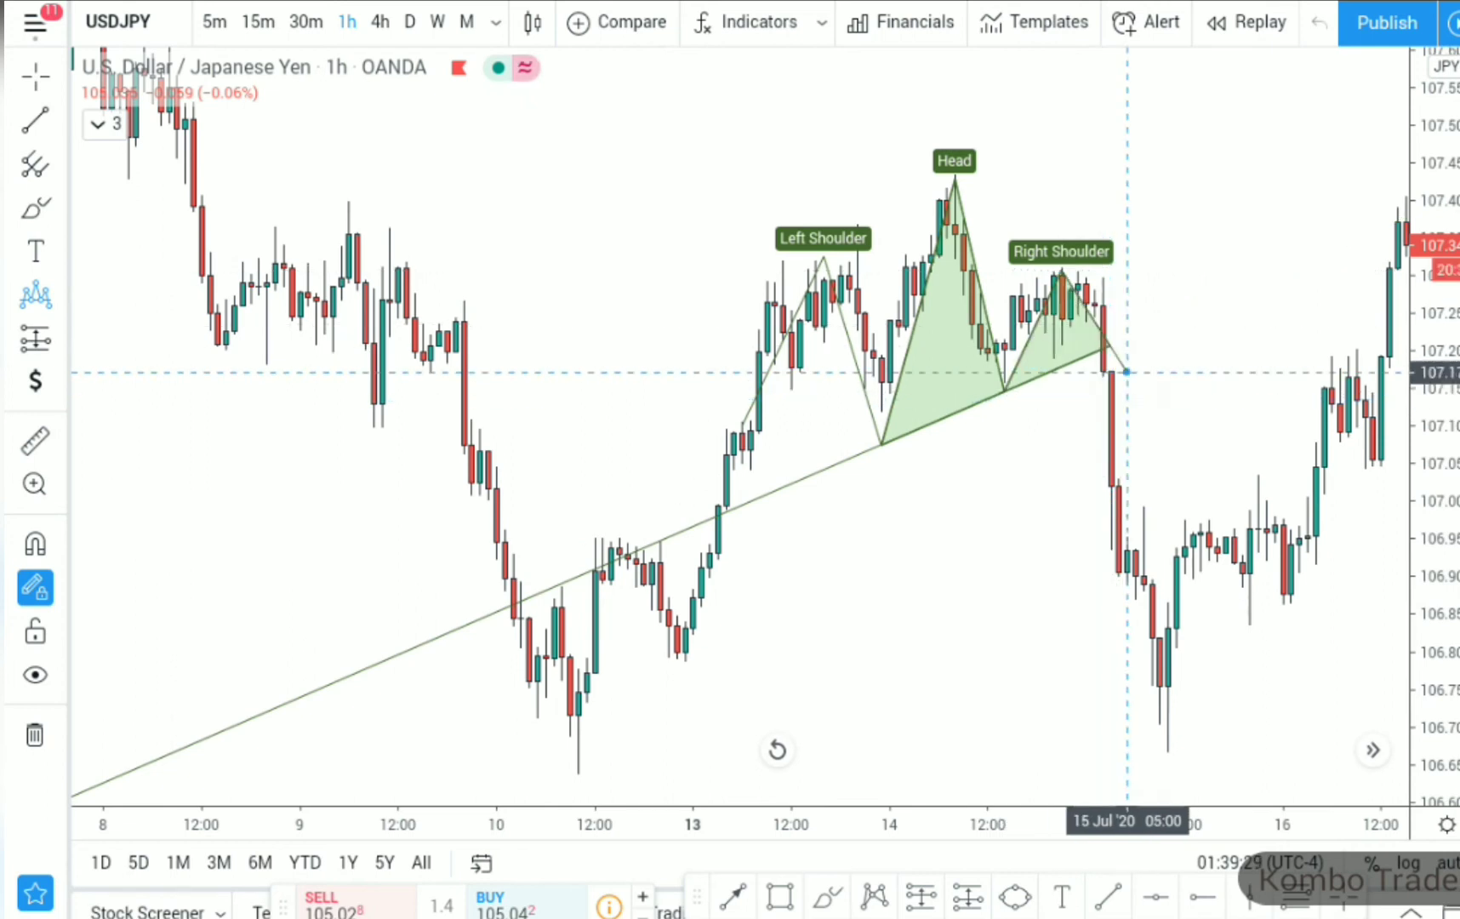
left_click(1143, 366)
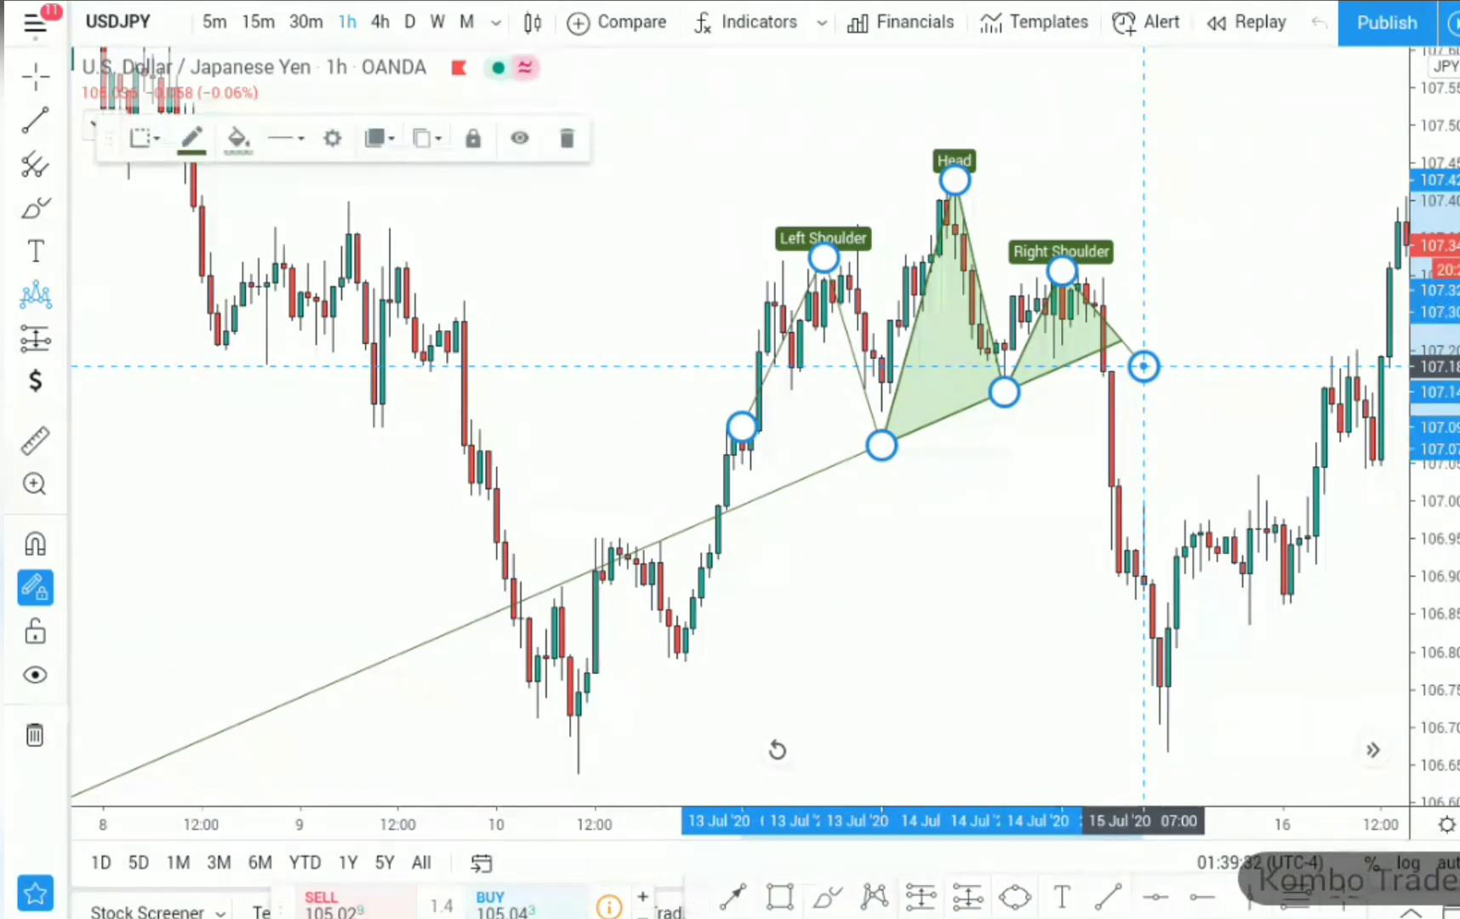
left_click(1280, 862)
left_click(1143, 366)
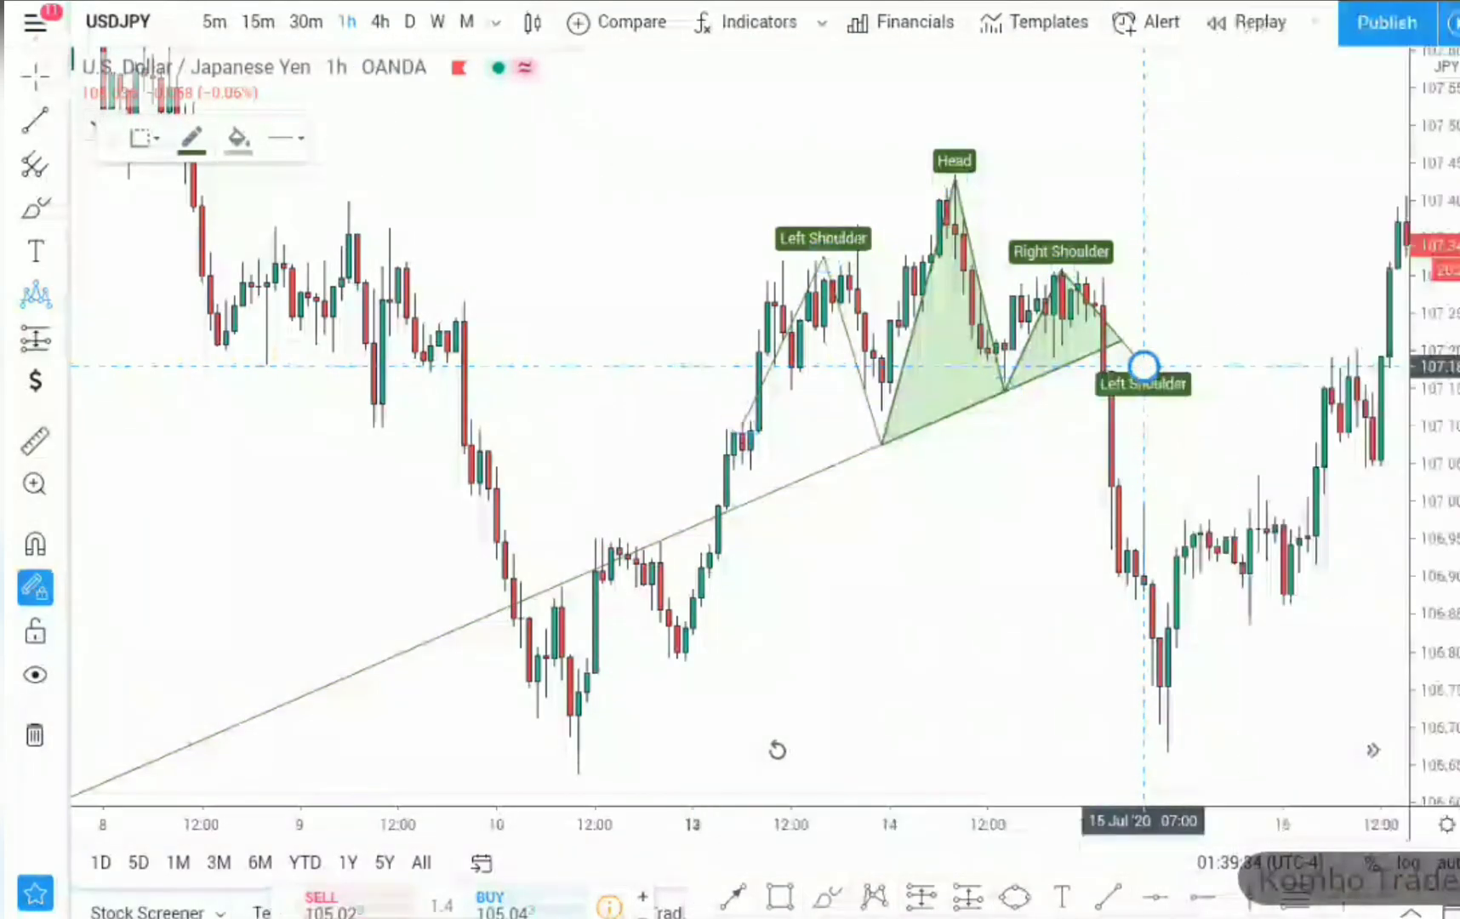
key("Escape")
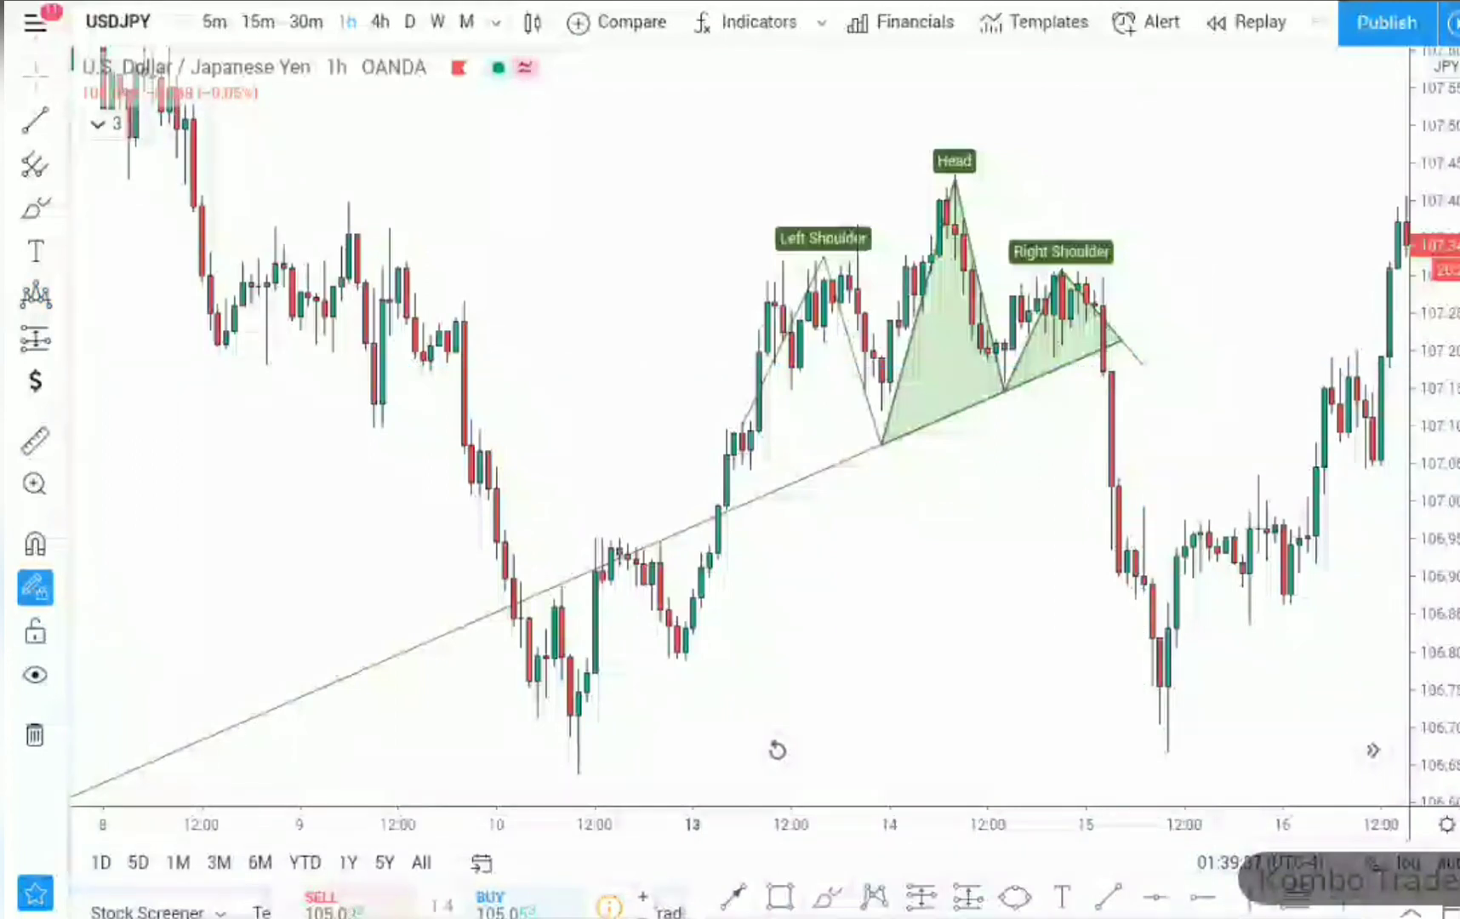
Draw a rectangle across both shoulder peaks from 13 Jul 13:00 to 15 Jul 06:00, between about 107.29 and 107.32.
scroll(1215, 425, "up", 2)
left_click(779, 895)
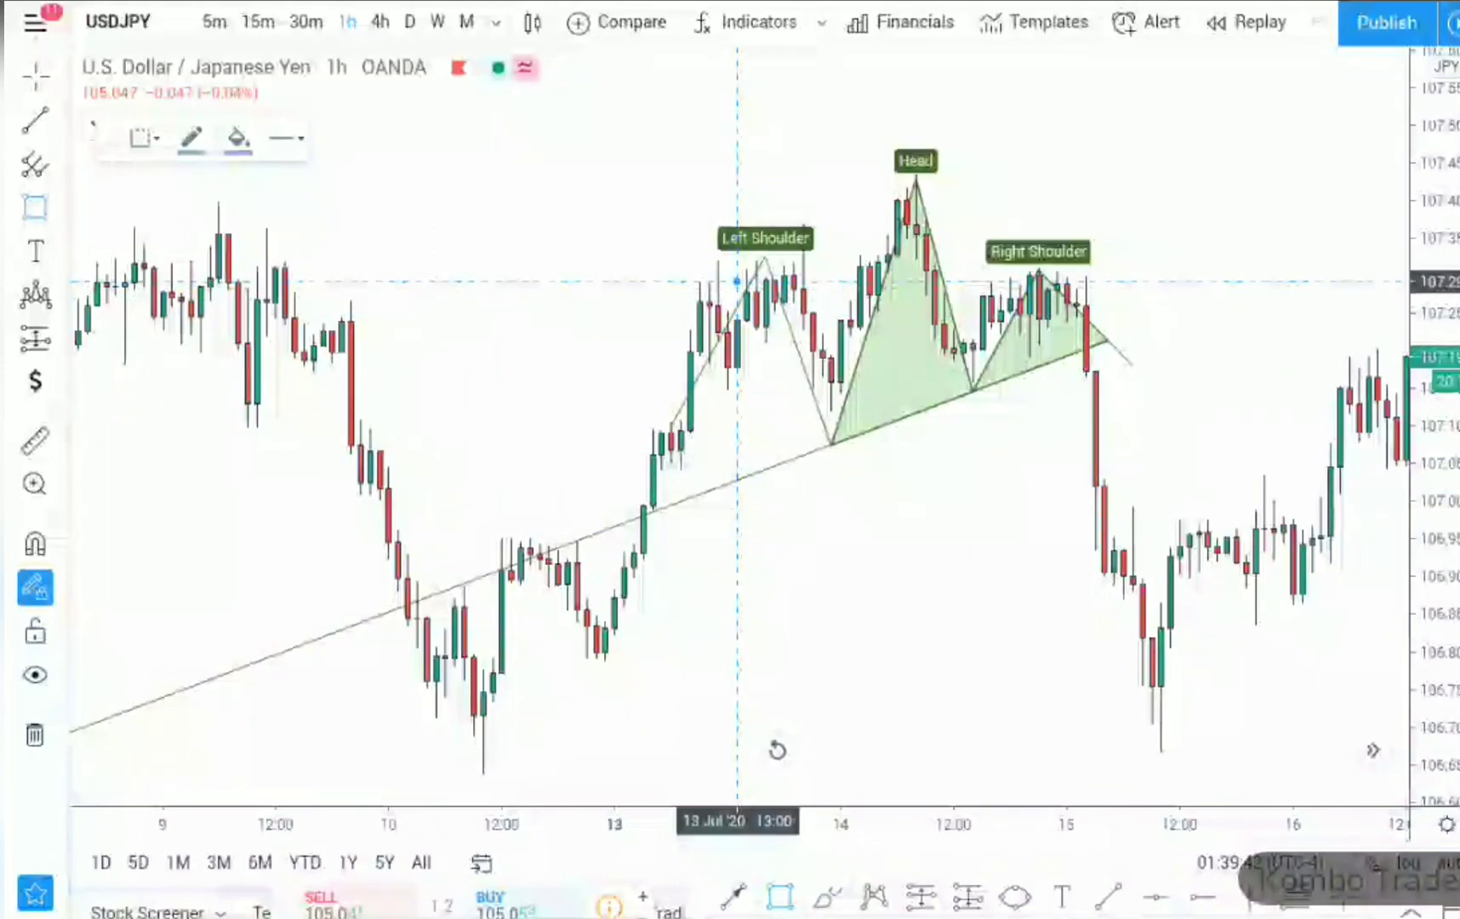
left_click(737, 279)
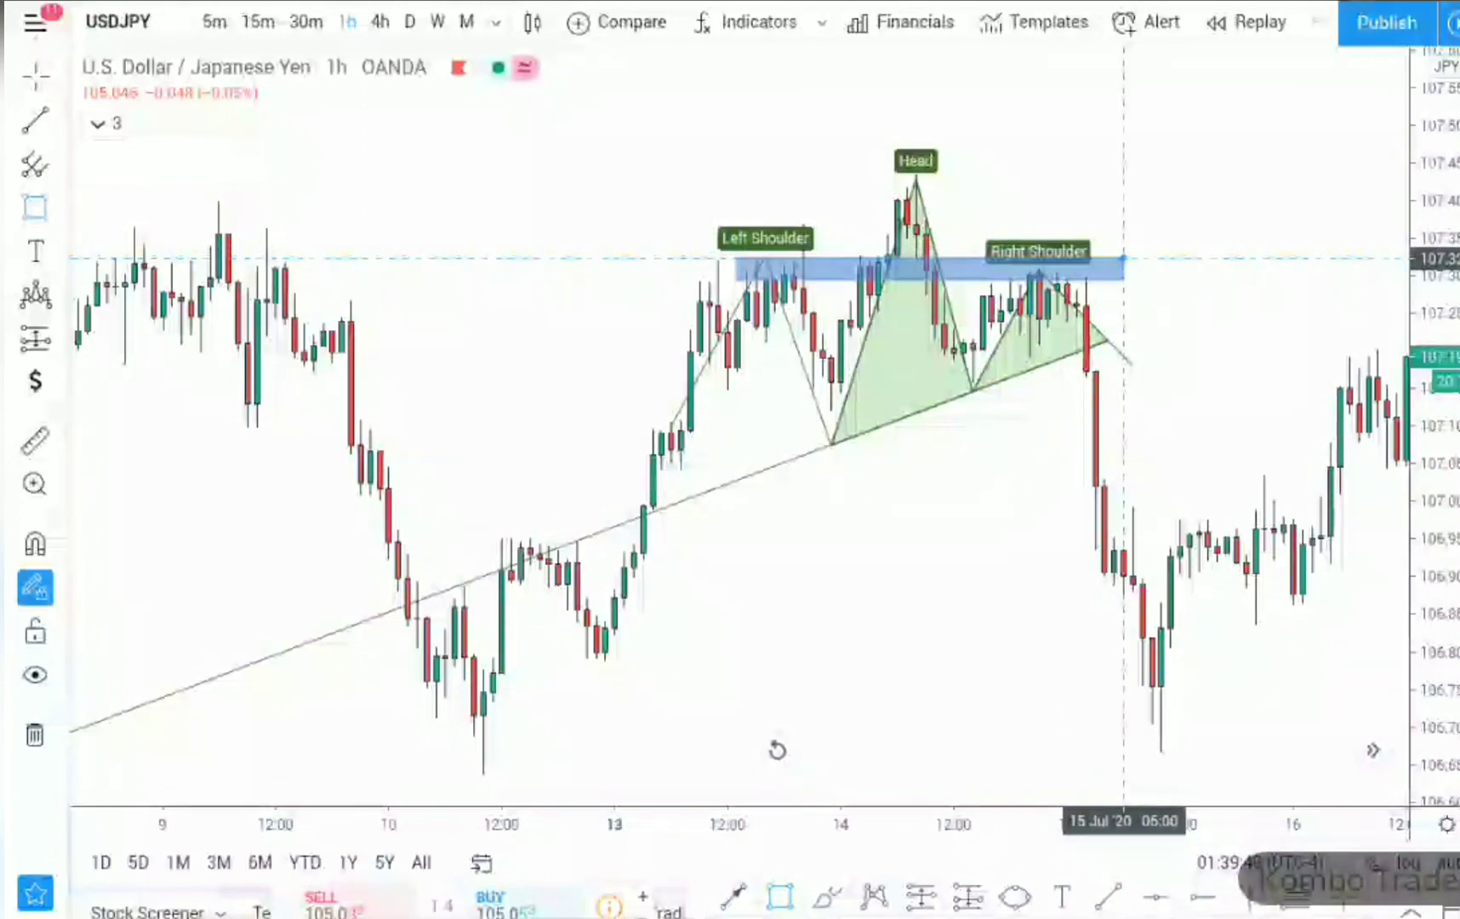
left_click(1123, 257)
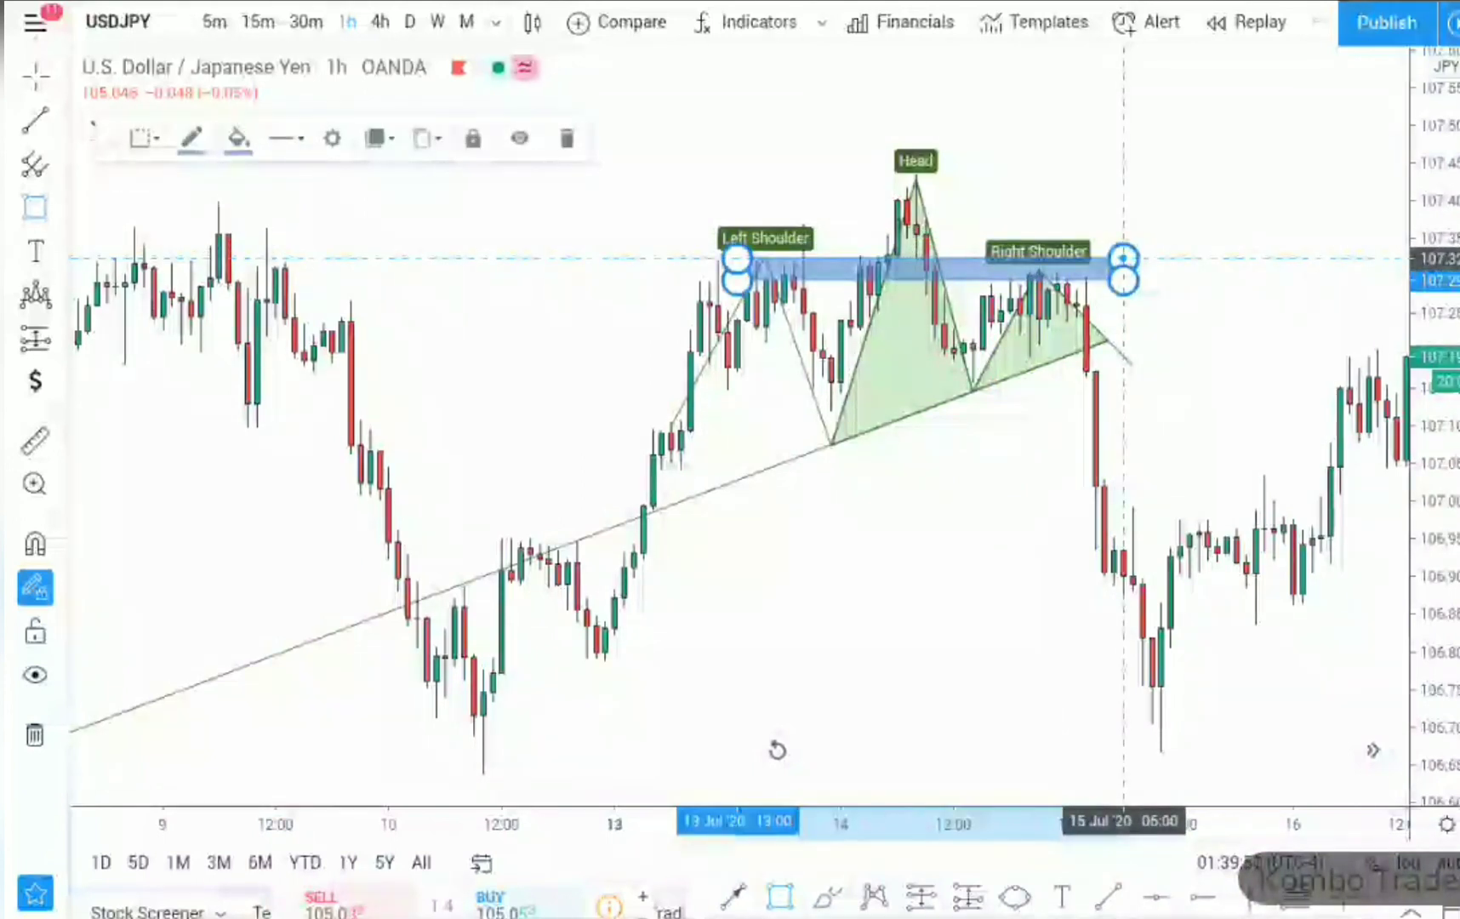
Mark the right shoulder's peak with a flat ellipse spanning about 14 Jul 18:00 to 15 Jul 02:00.
left_click(1014, 896)
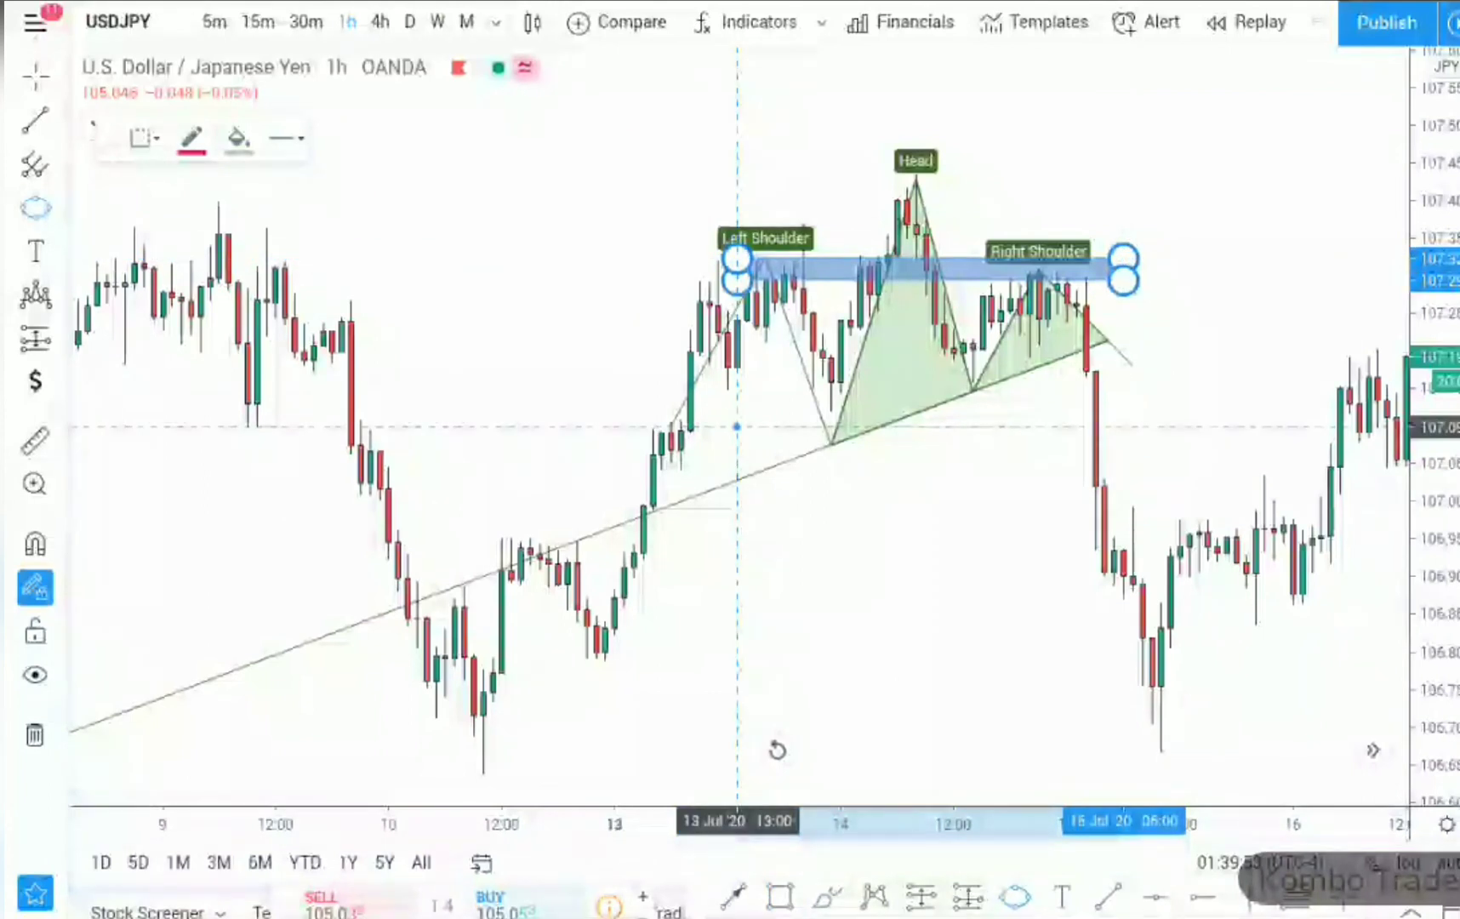
left_click(736, 427)
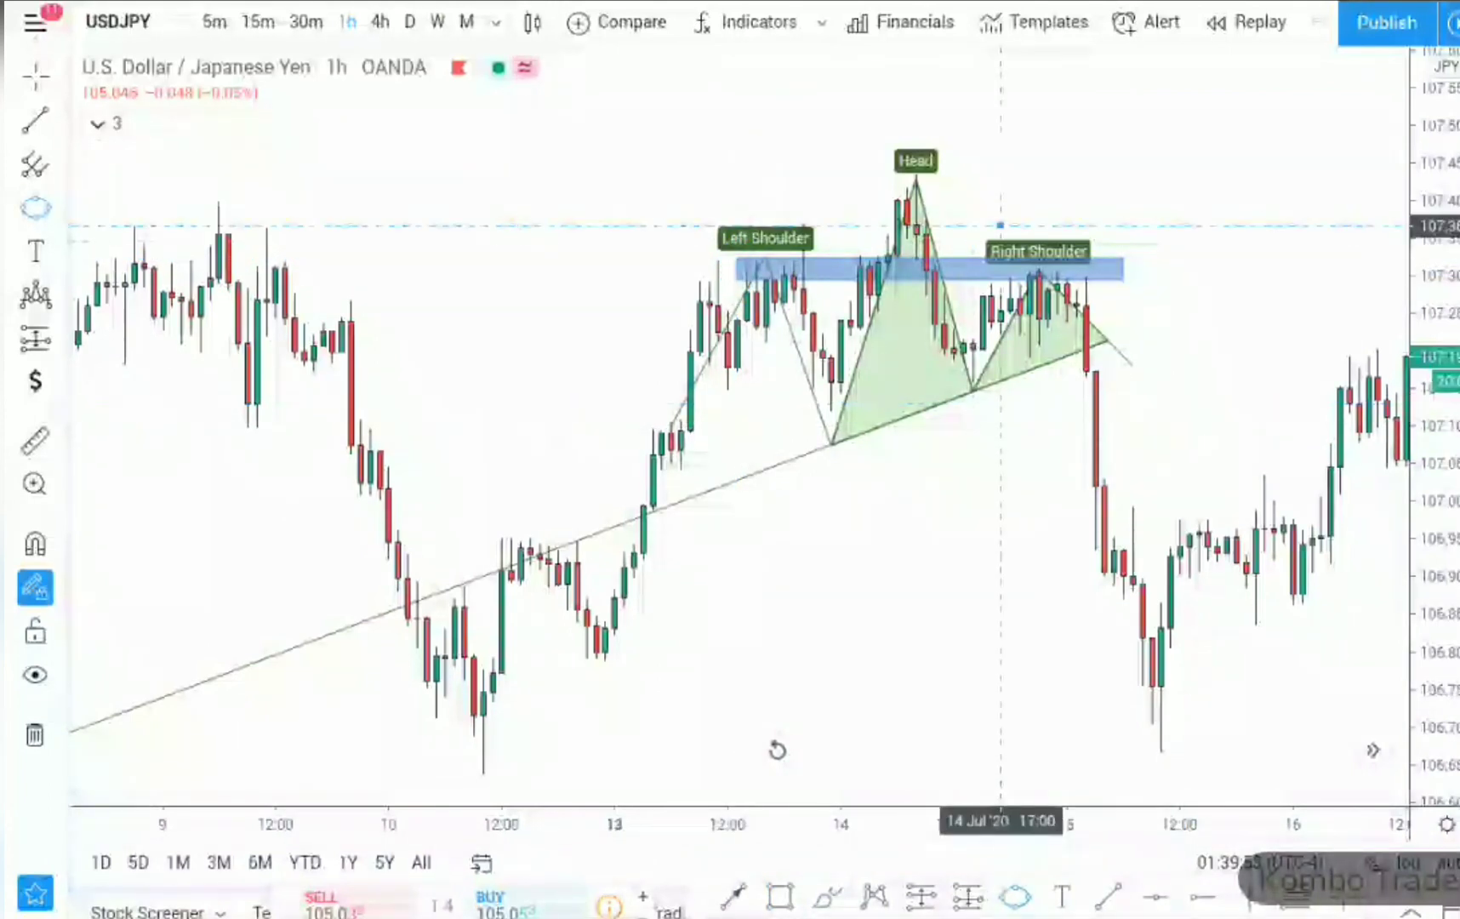
left_click(1010, 277)
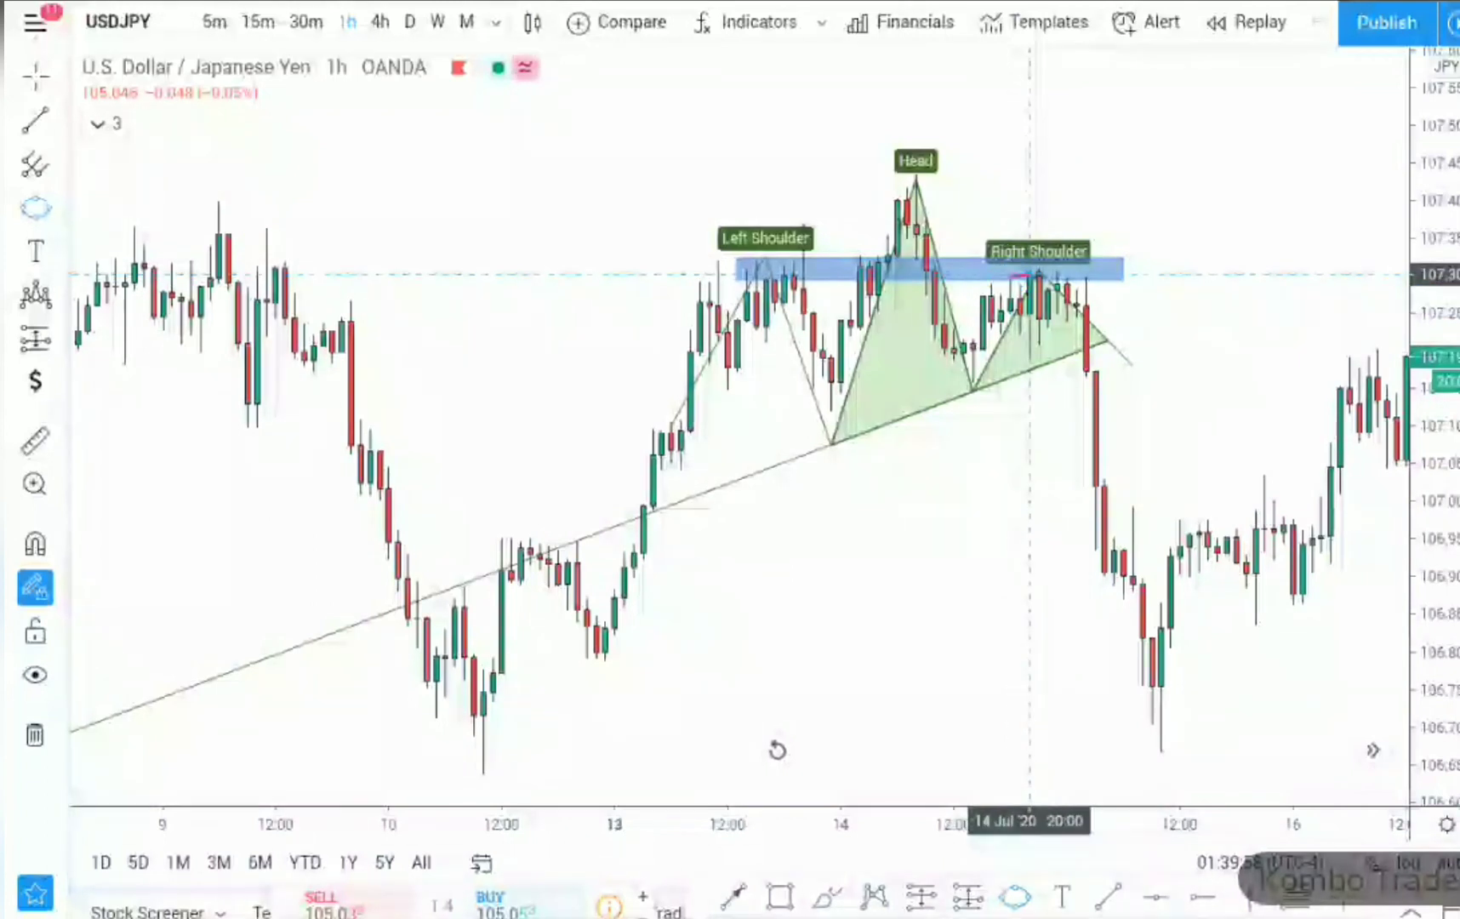
left_click(1086, 281)
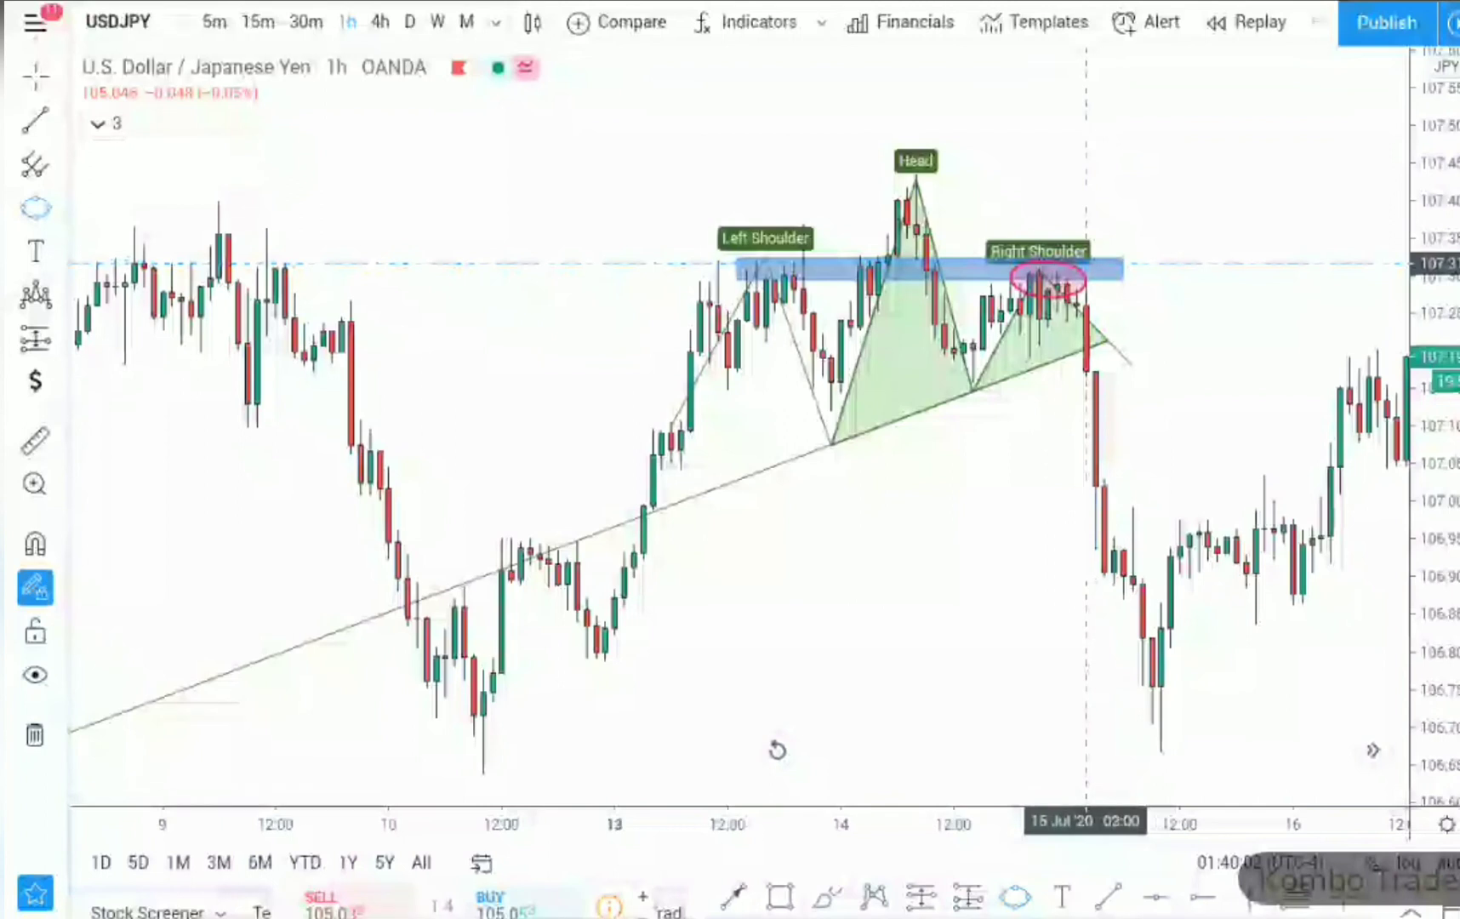
left_click(1086, 266)
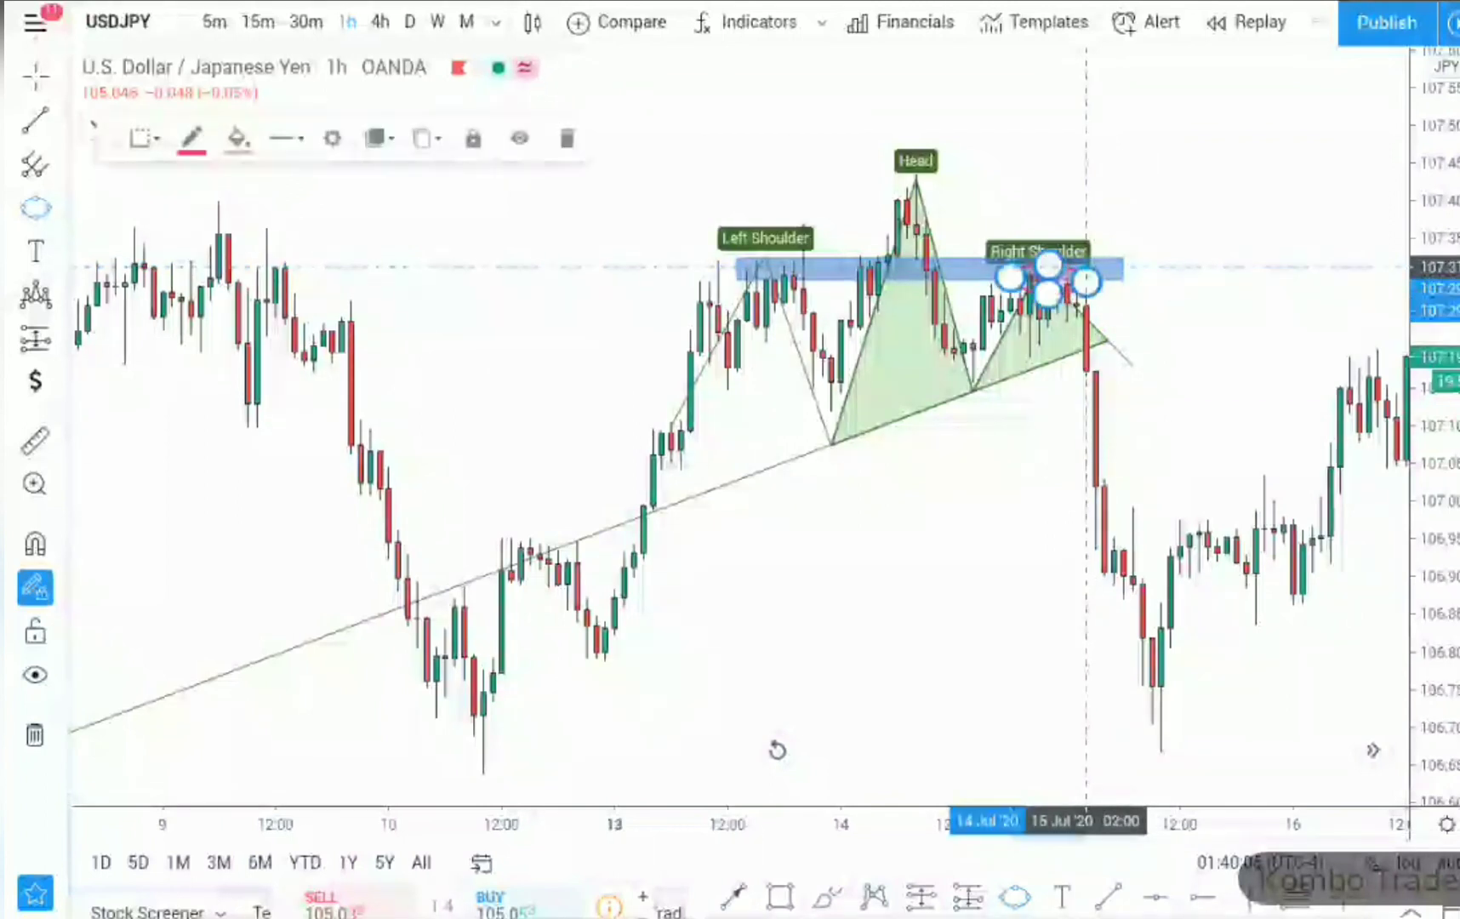
Draw a neckline rectangle from 14 Jul 09:00 to 15 Jul 12:00, between about 107.20 and 107.17.
left_click(737, 426)
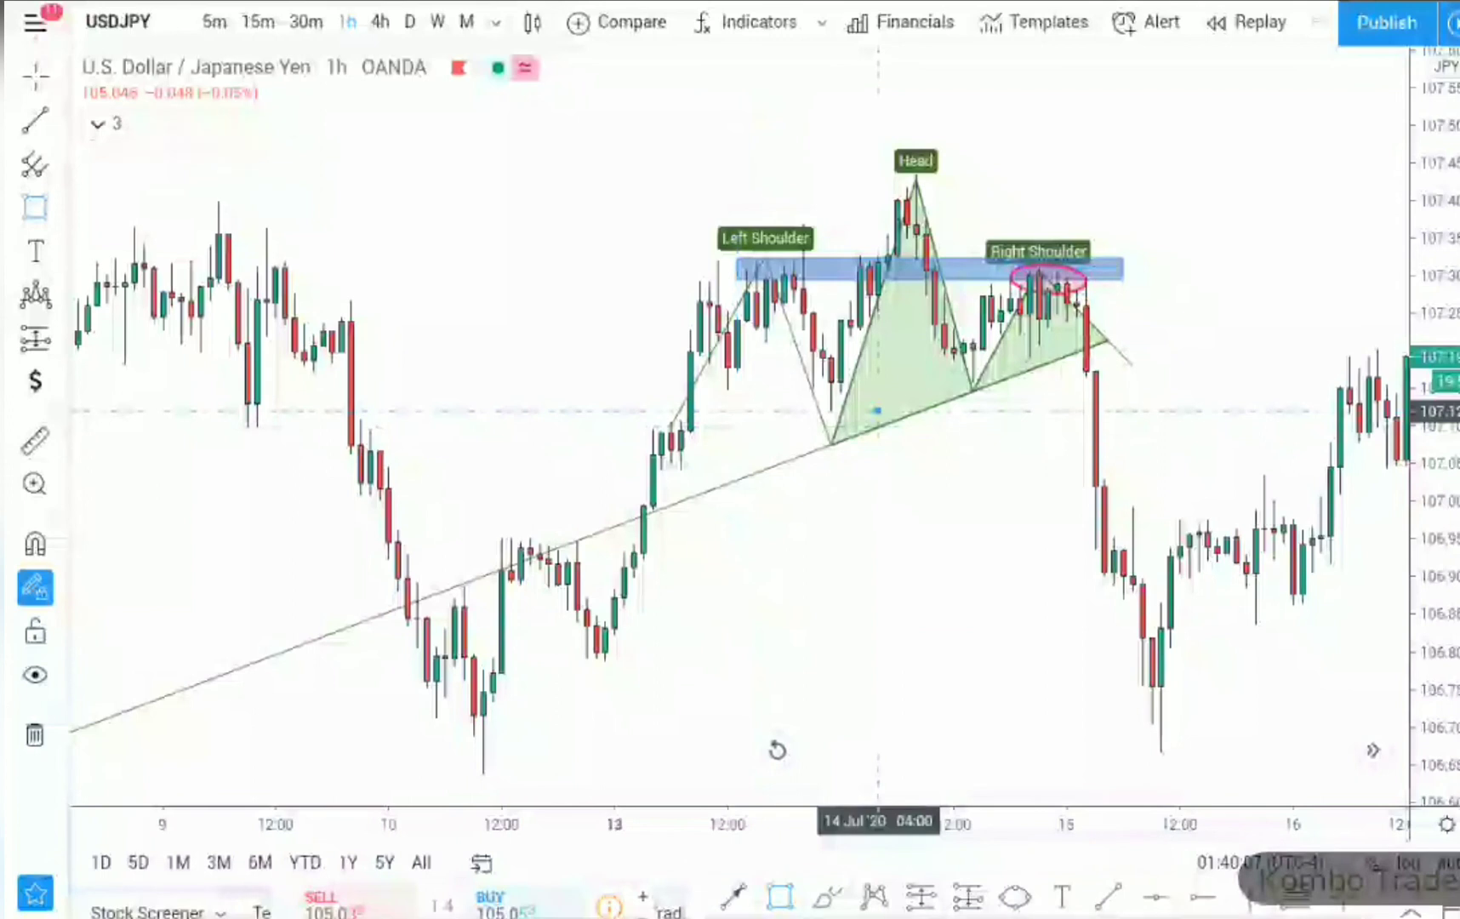
left_click(926, 348)
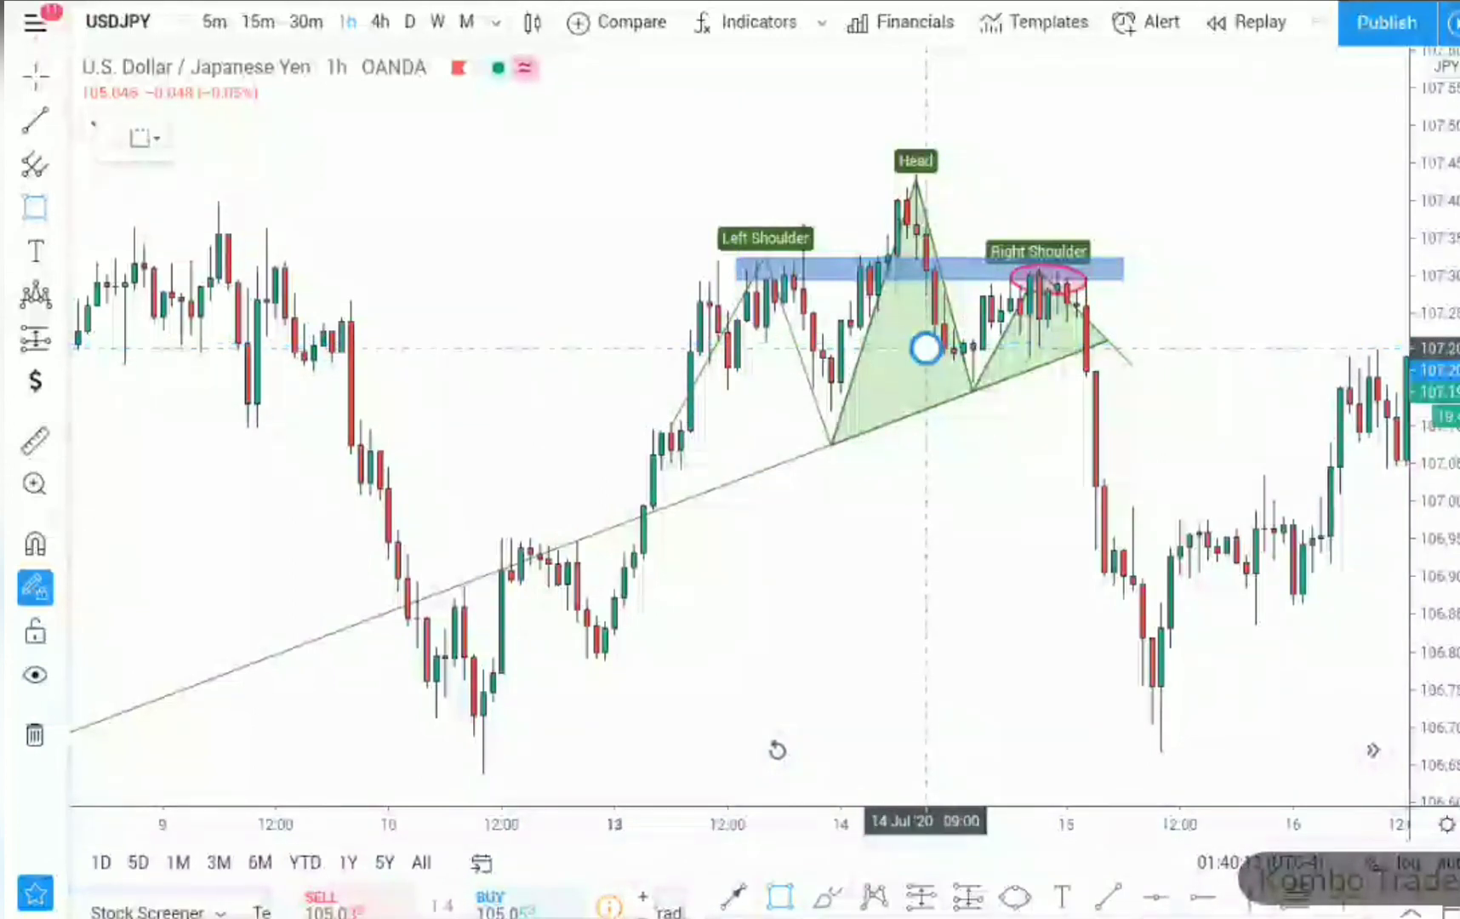
left_click(1077, 384)
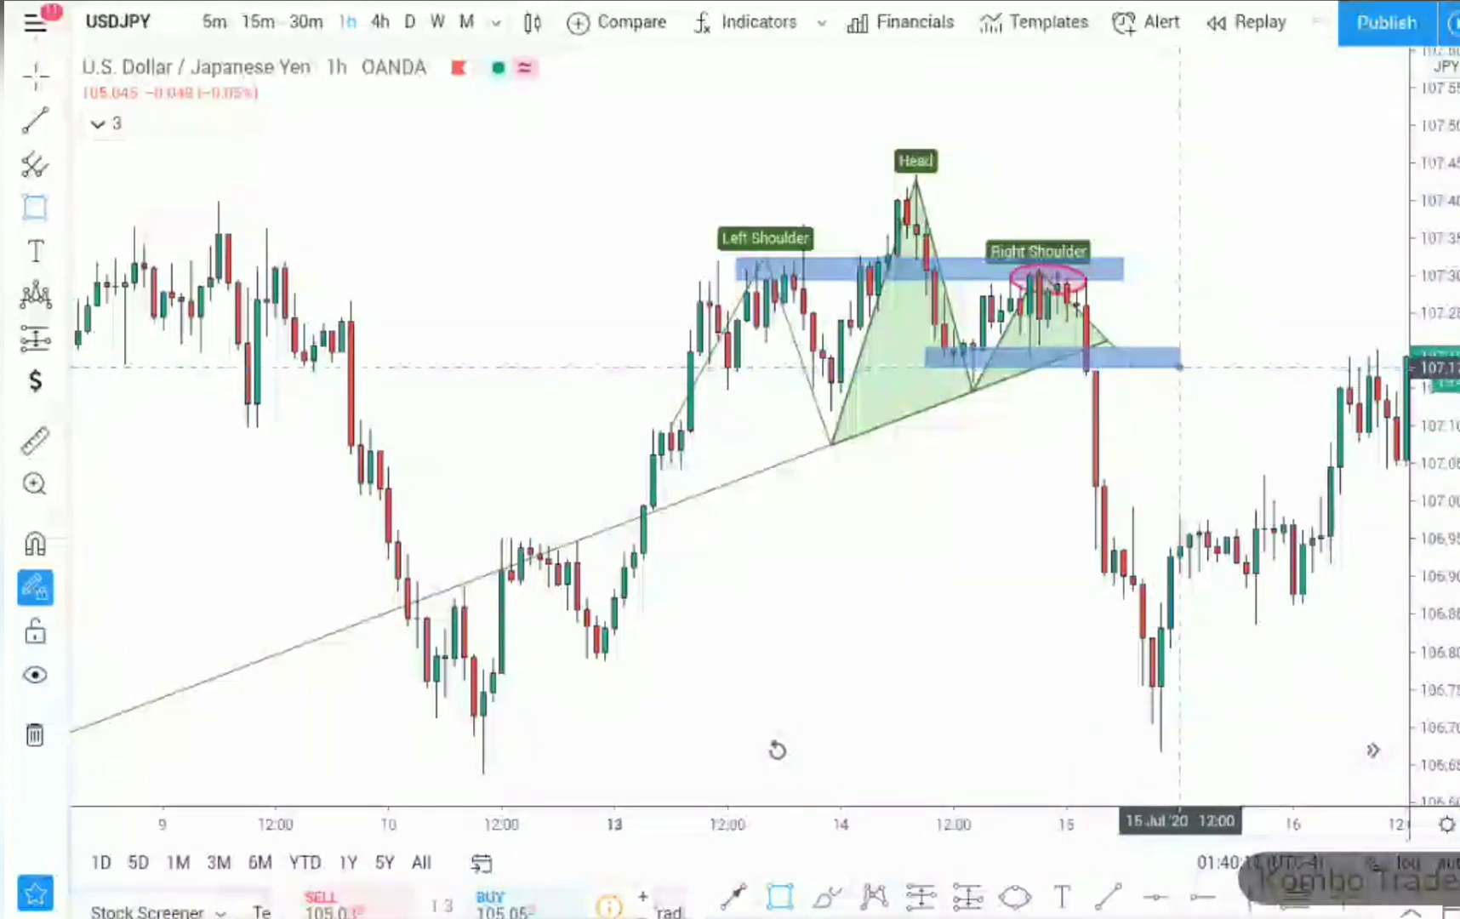
left_click(1179, 367)
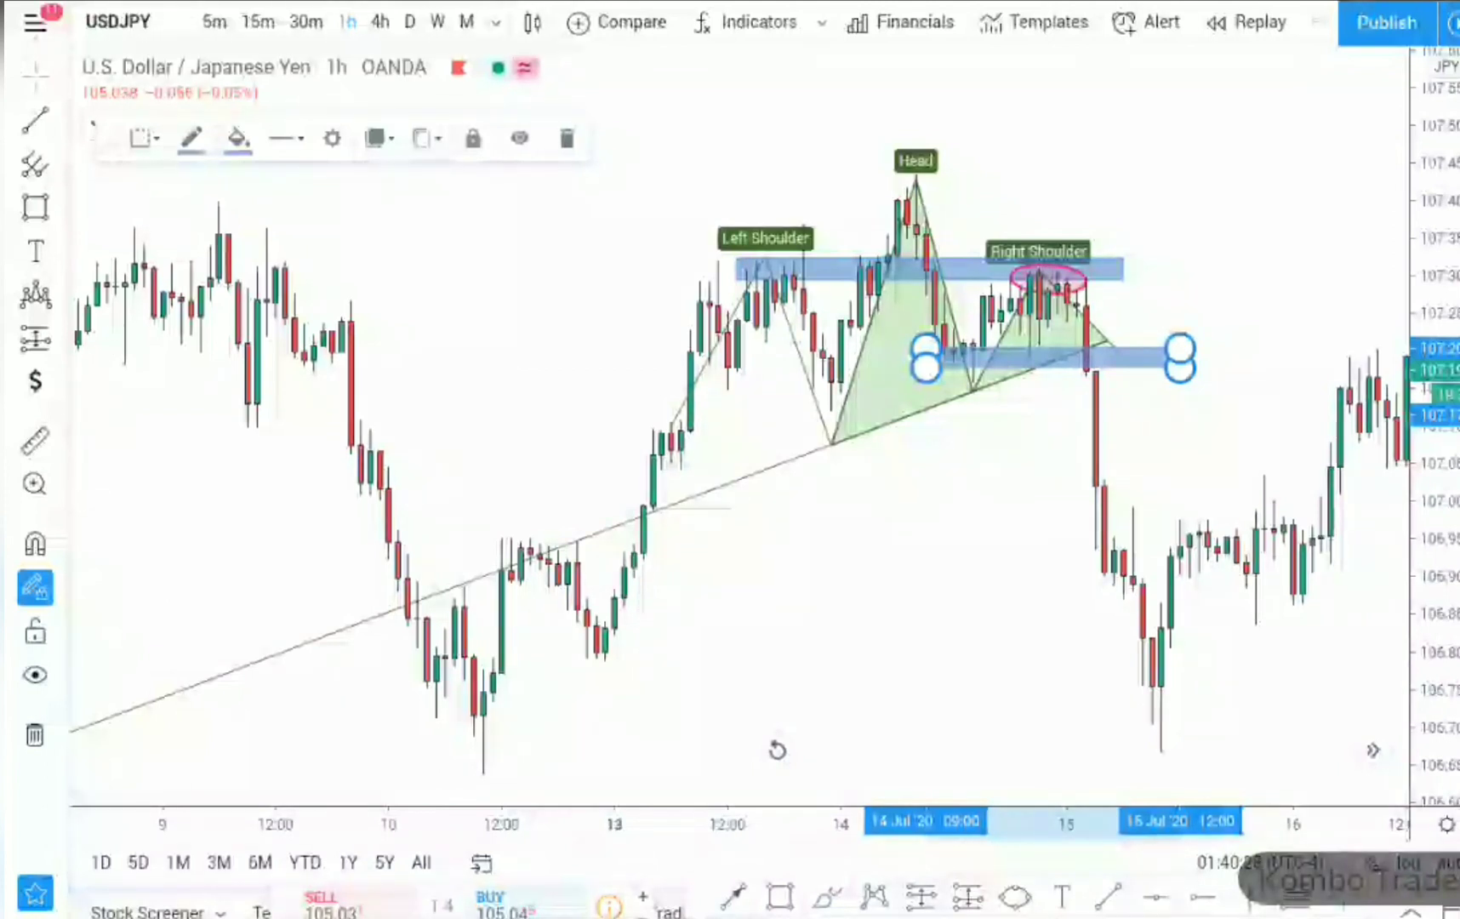
Place a short position at the candle breaking below the neckline, with entry at about 107.17 on 15 Jul 01:00.
left_click(921, 896)
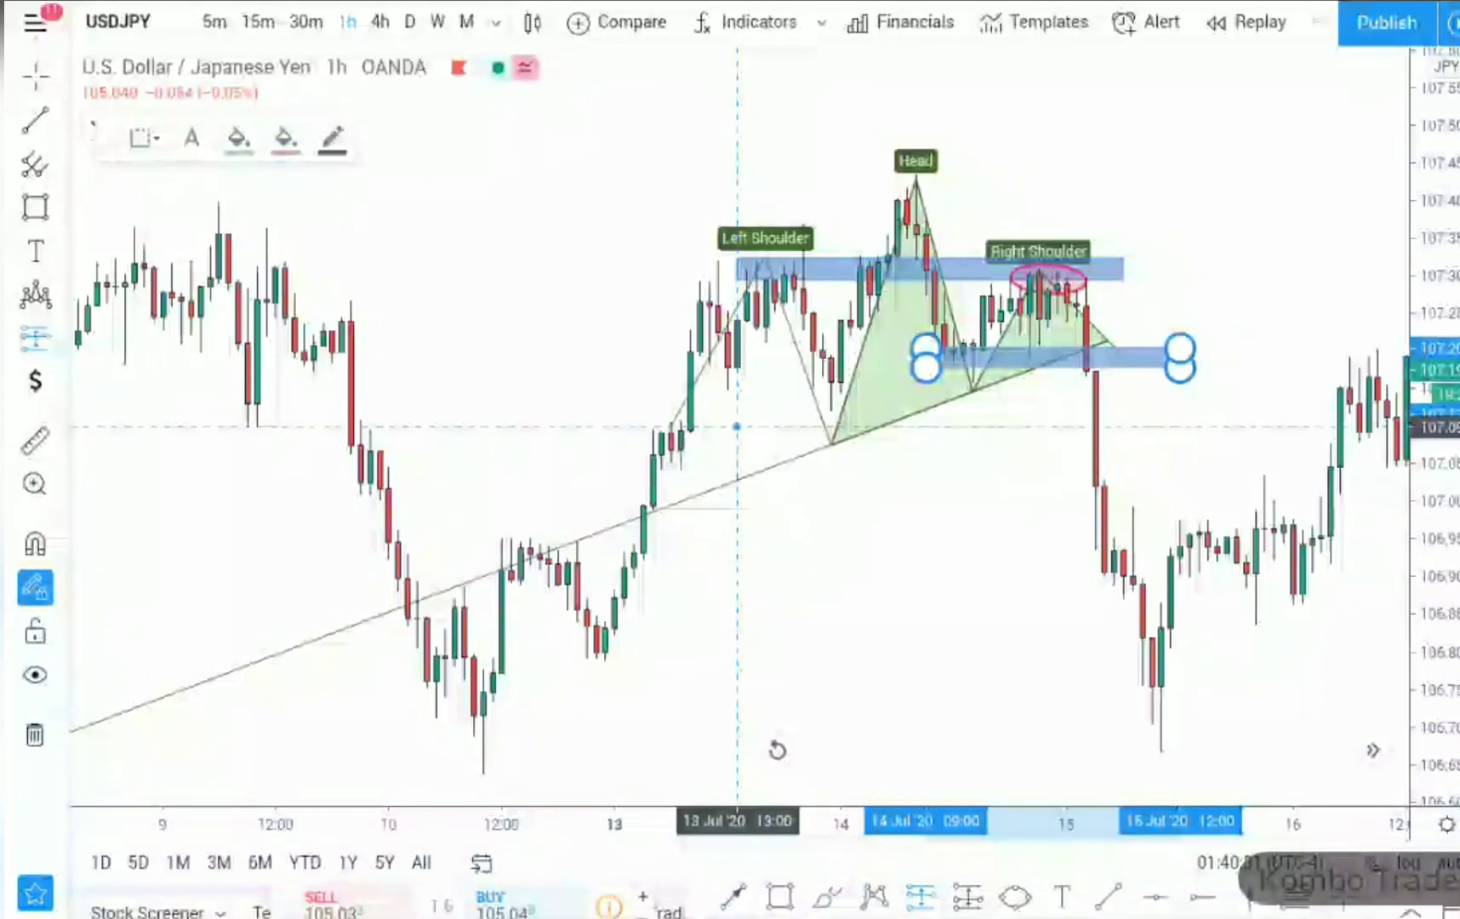
left_click(737, 426)
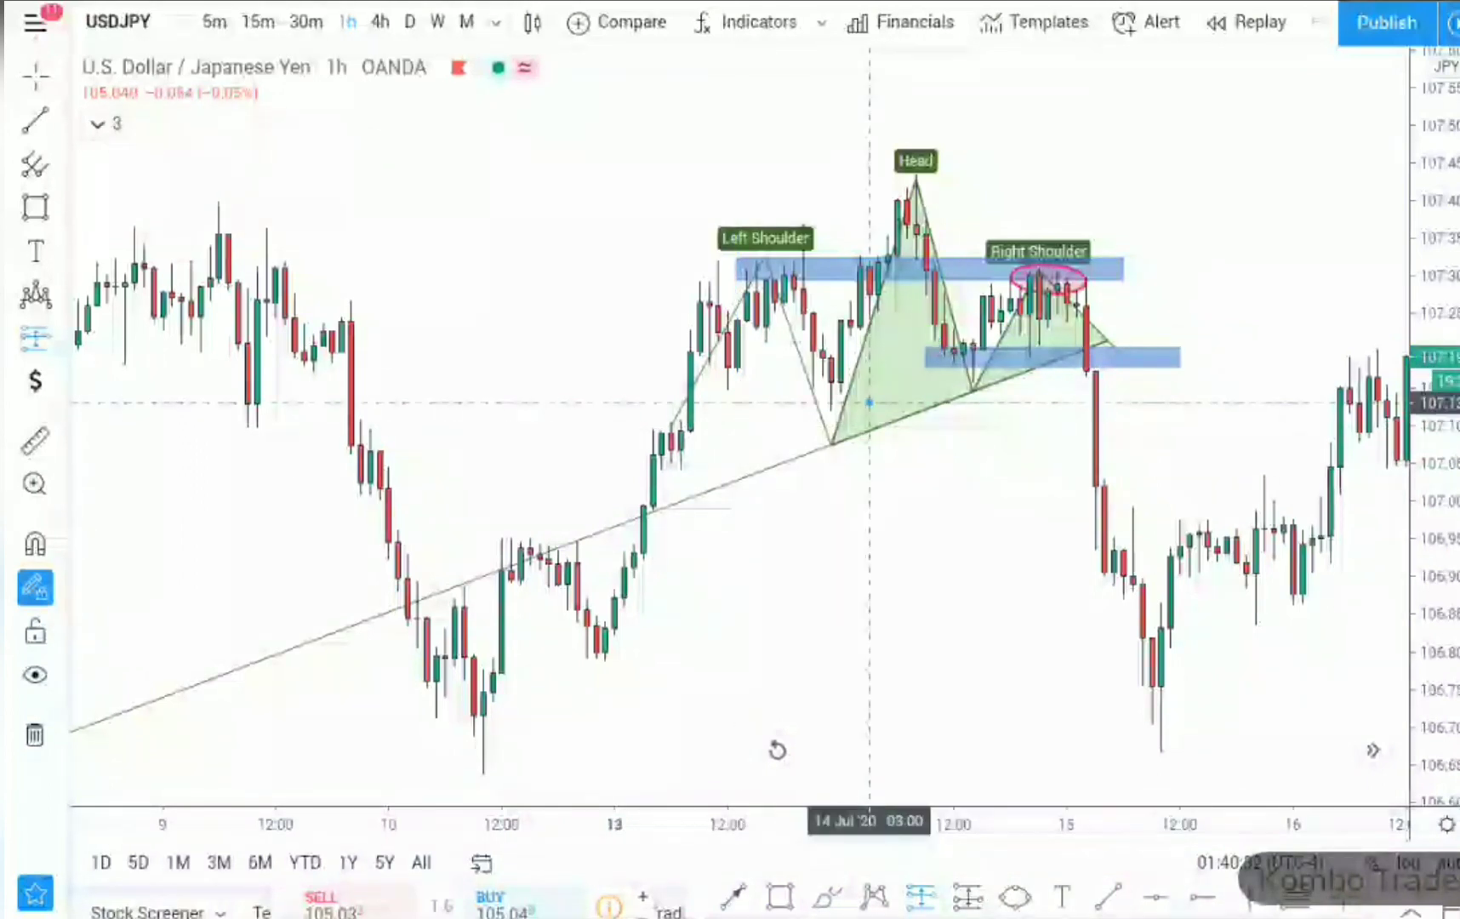
left_click(1076, 371)
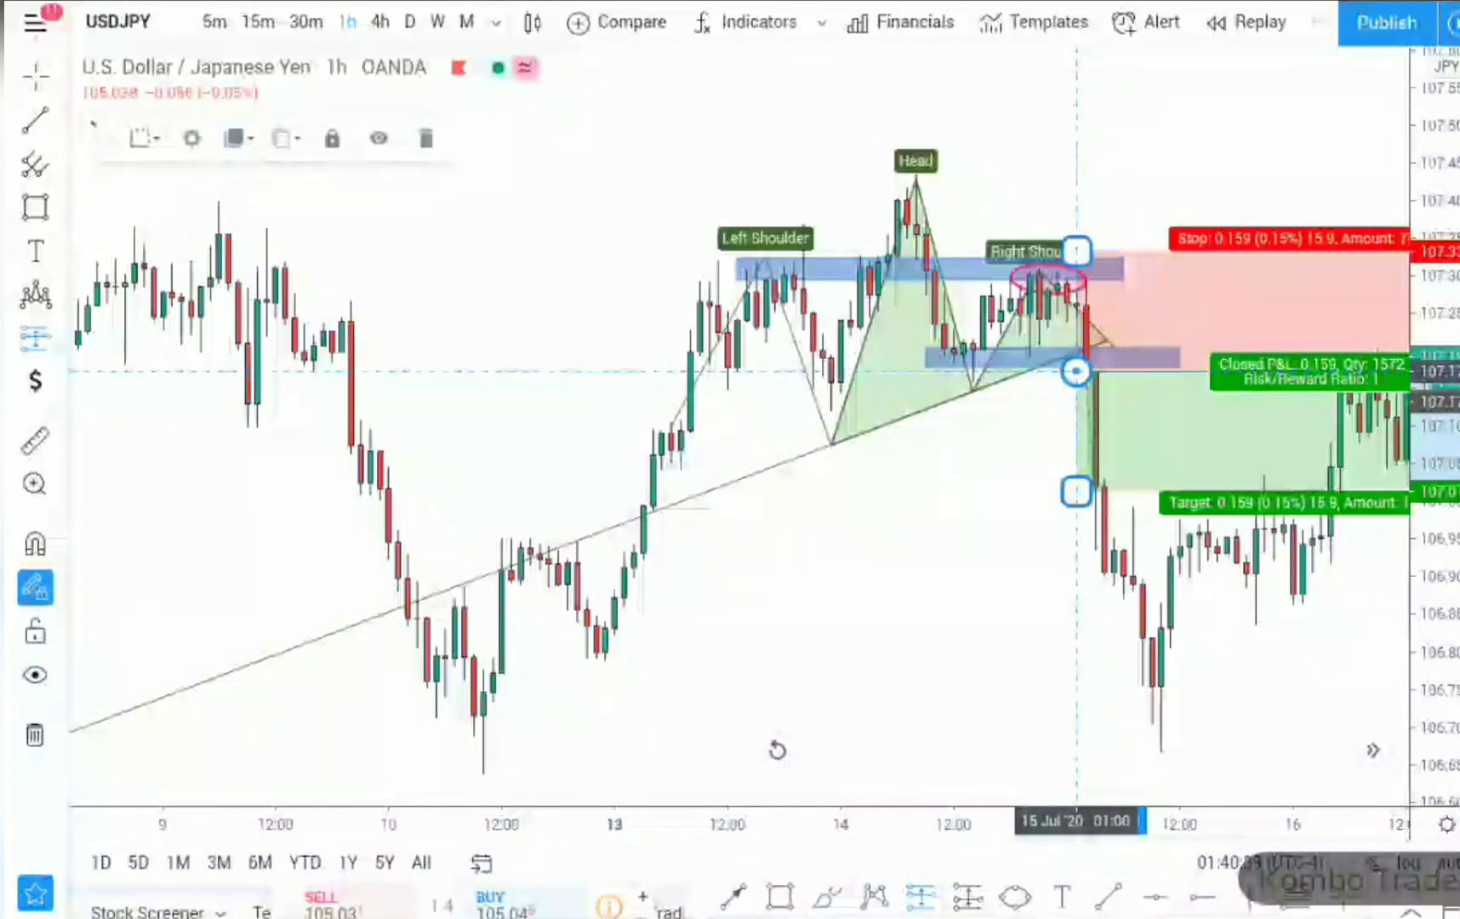
key("Escape")
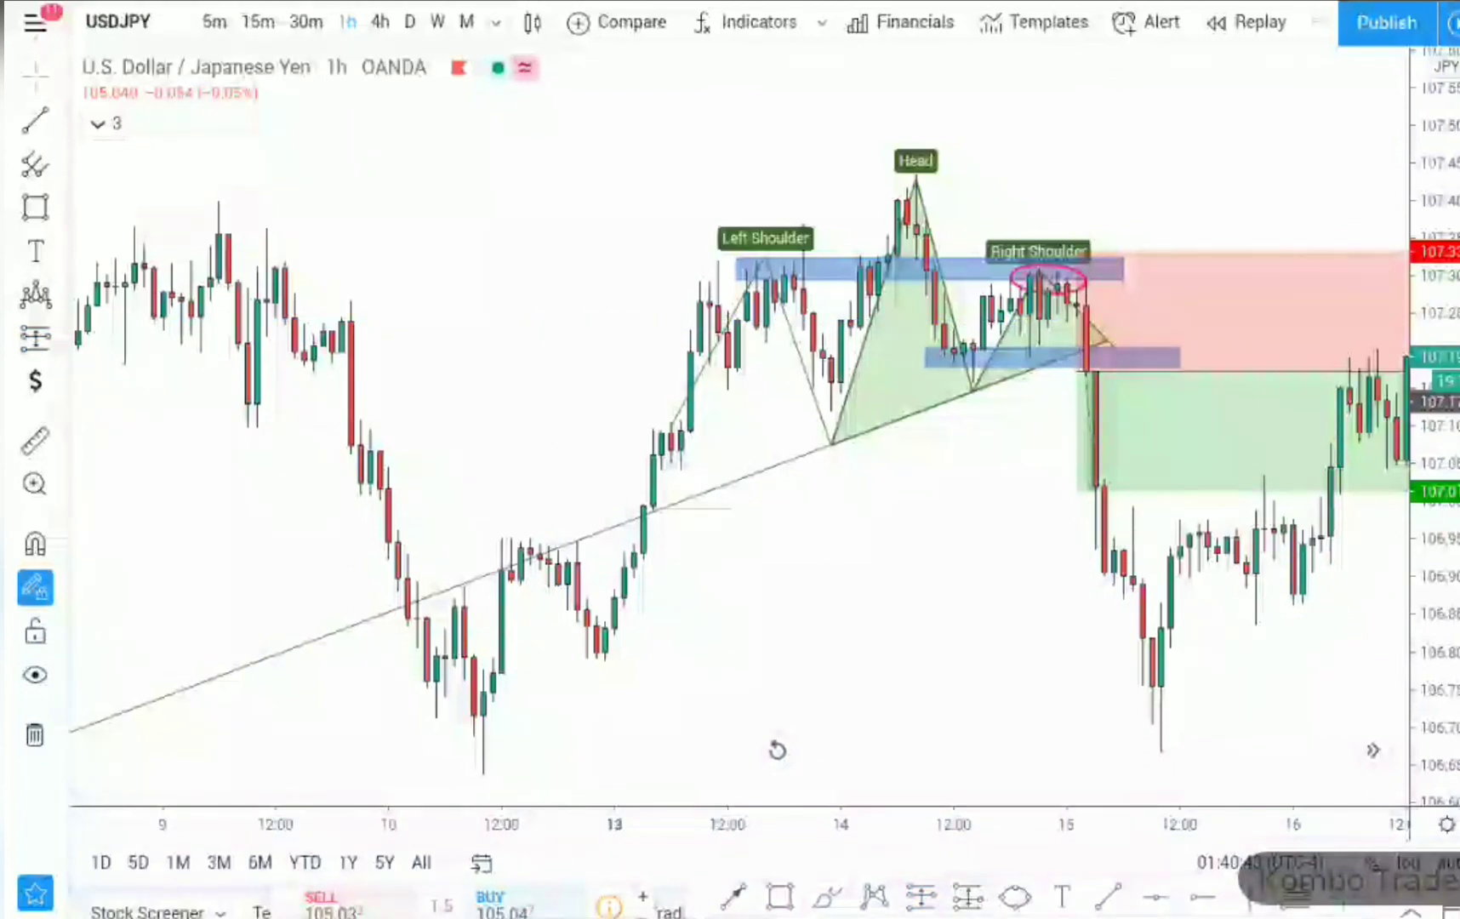
Shorten the short position to end at about the close of 15 Jul and extend its target to about 0.437 below entry.
left_click_drag(710, 509, 517, 388)
left_click(1021, 315)
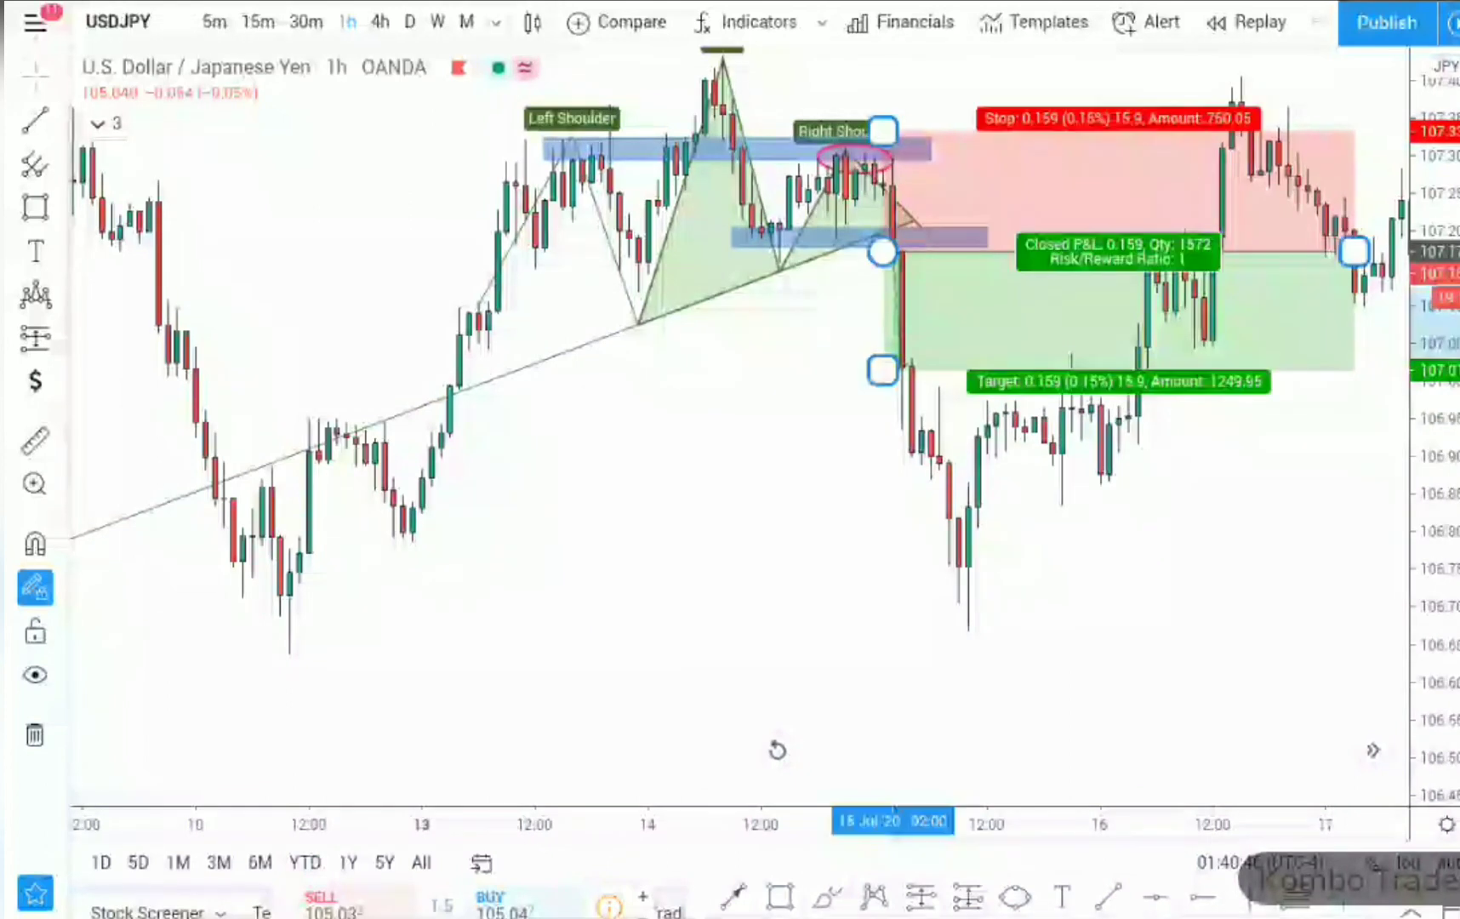
left_click_drag(1354, 252, 1092, 247)
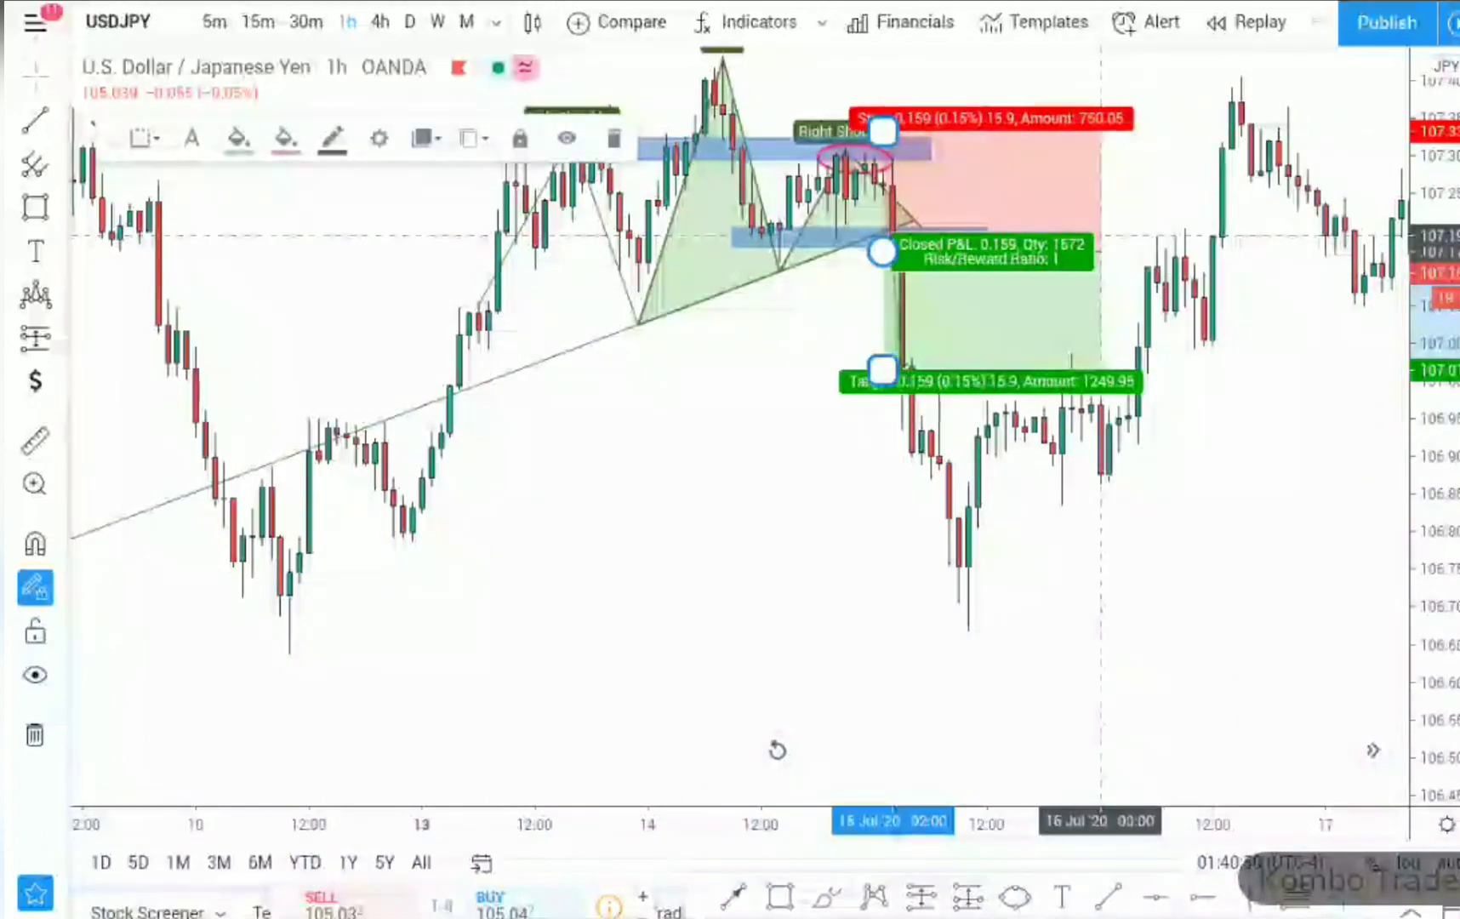
left_click_drag(883, 370, 892, 580)
left_click_drag(987, 409, 996, 445)
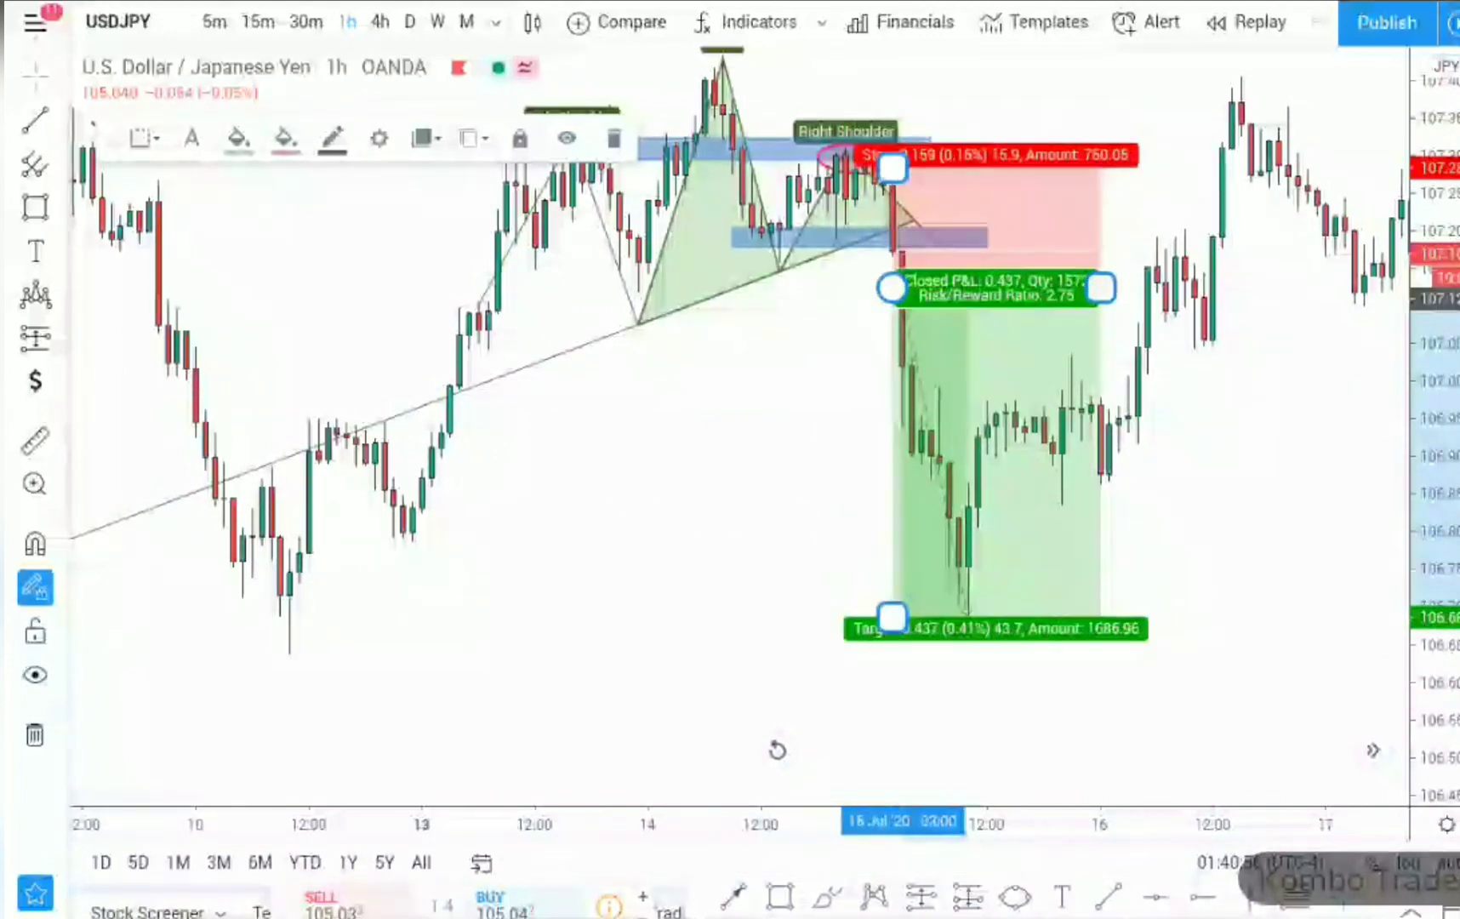
scroll(732, 22, "right", 3)
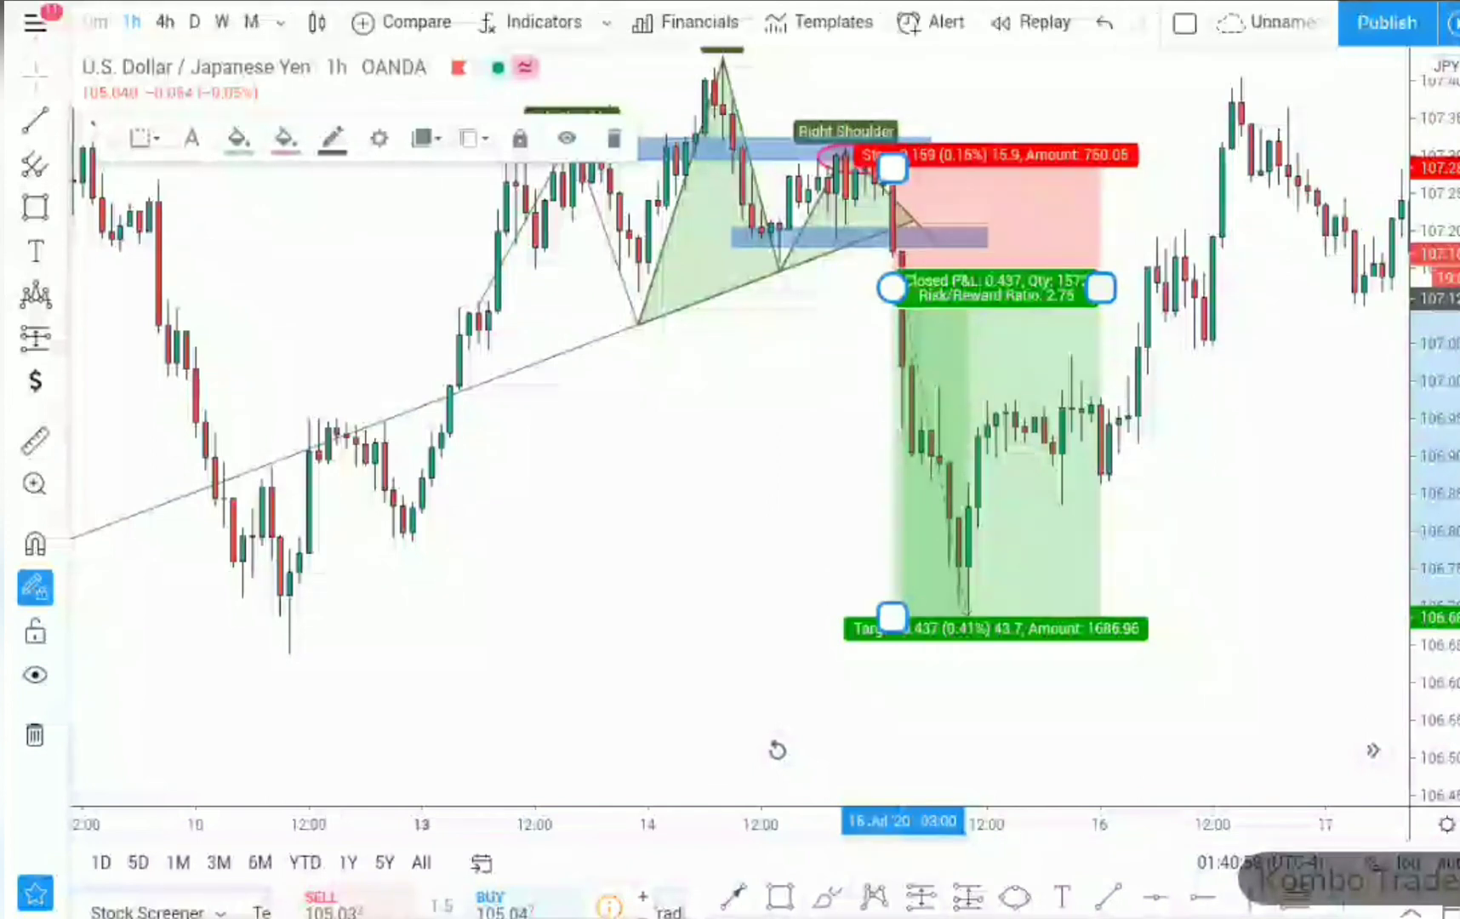
key("ctrl+z")
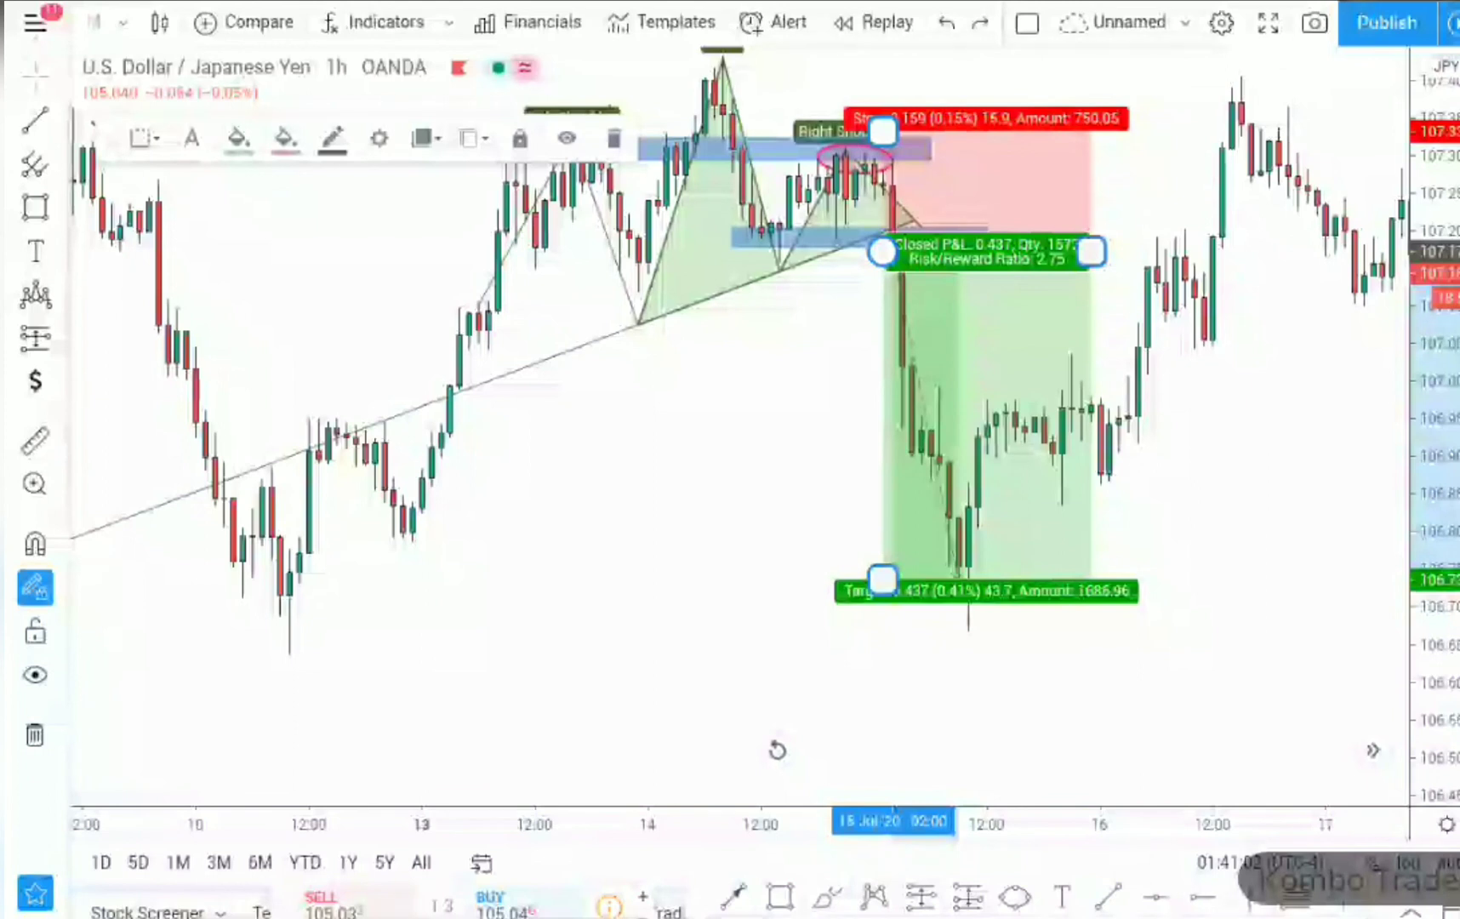
Lower the short position's target to about 0.457 below entry, near the low of the drop.
left_click_drag(883, 579, 882, 594)
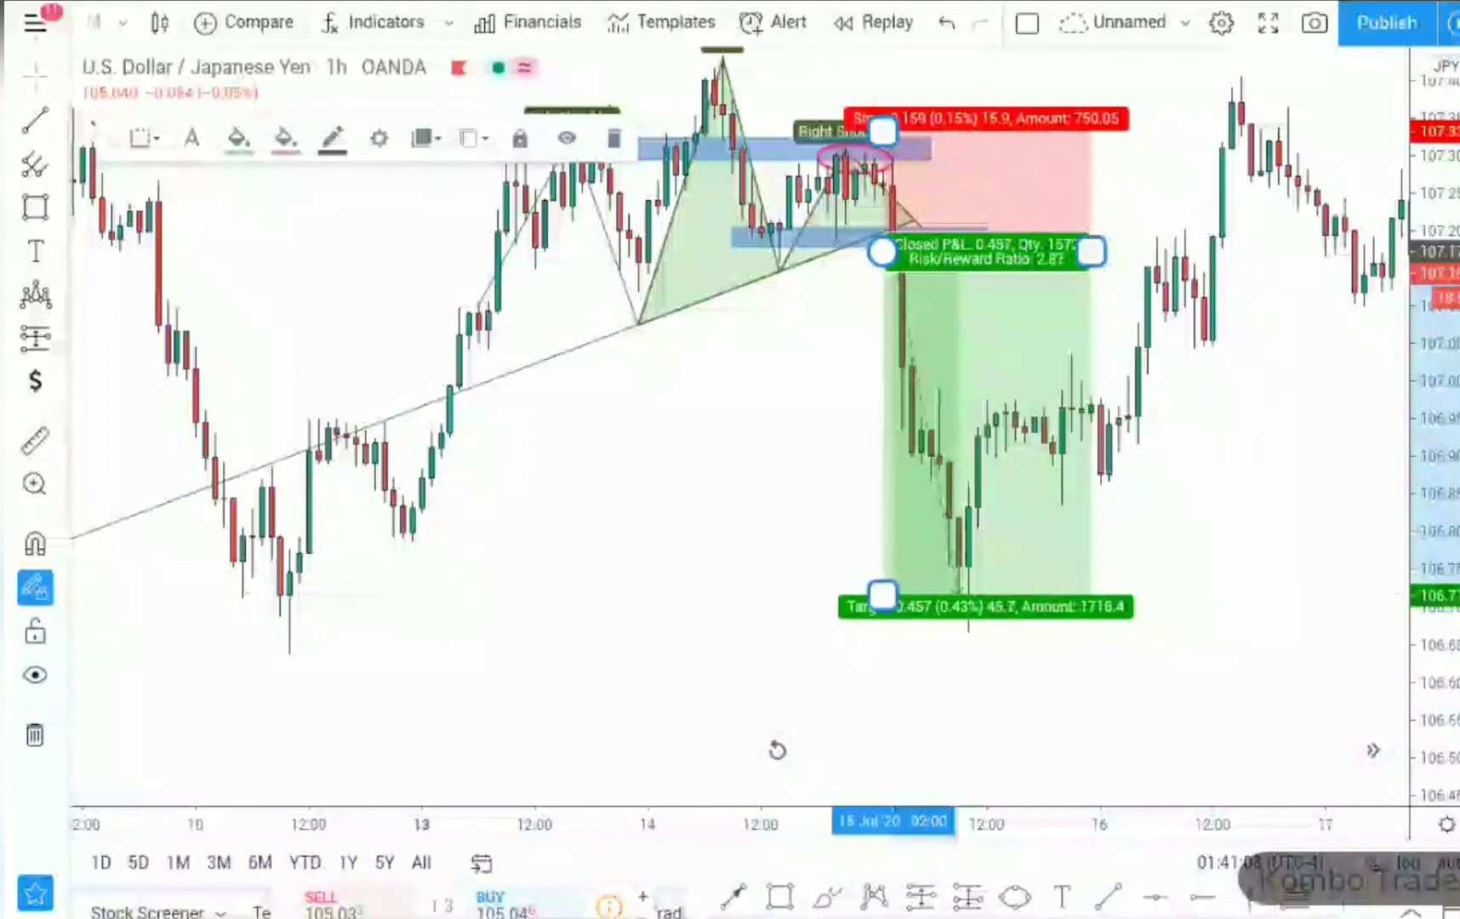
key("Escape")
scroll(1208, 426, "up", 5)
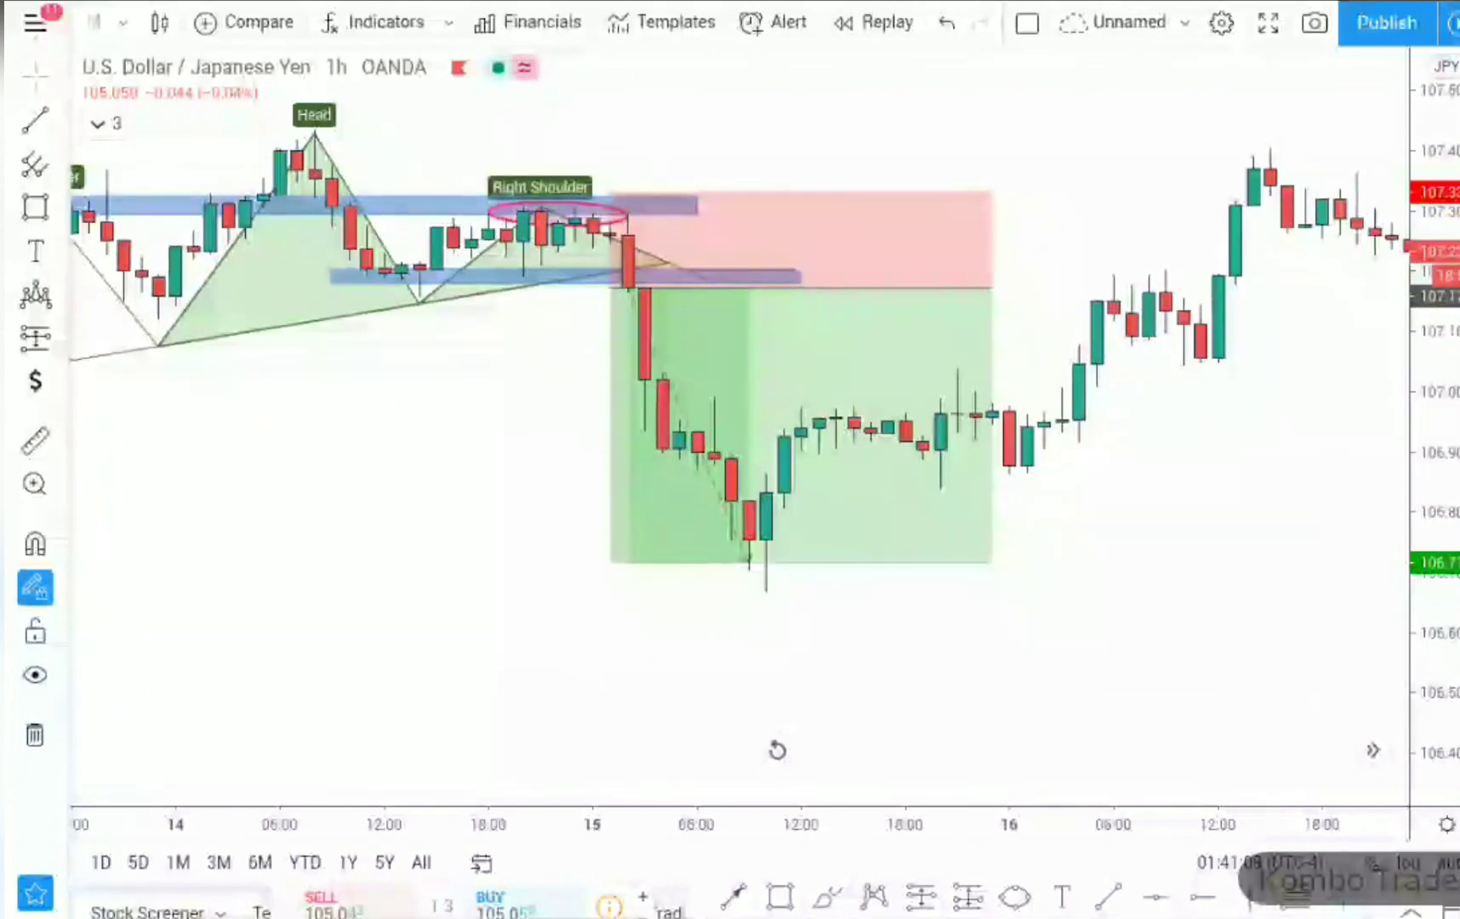
scroll(1191, 425, "down", 2)
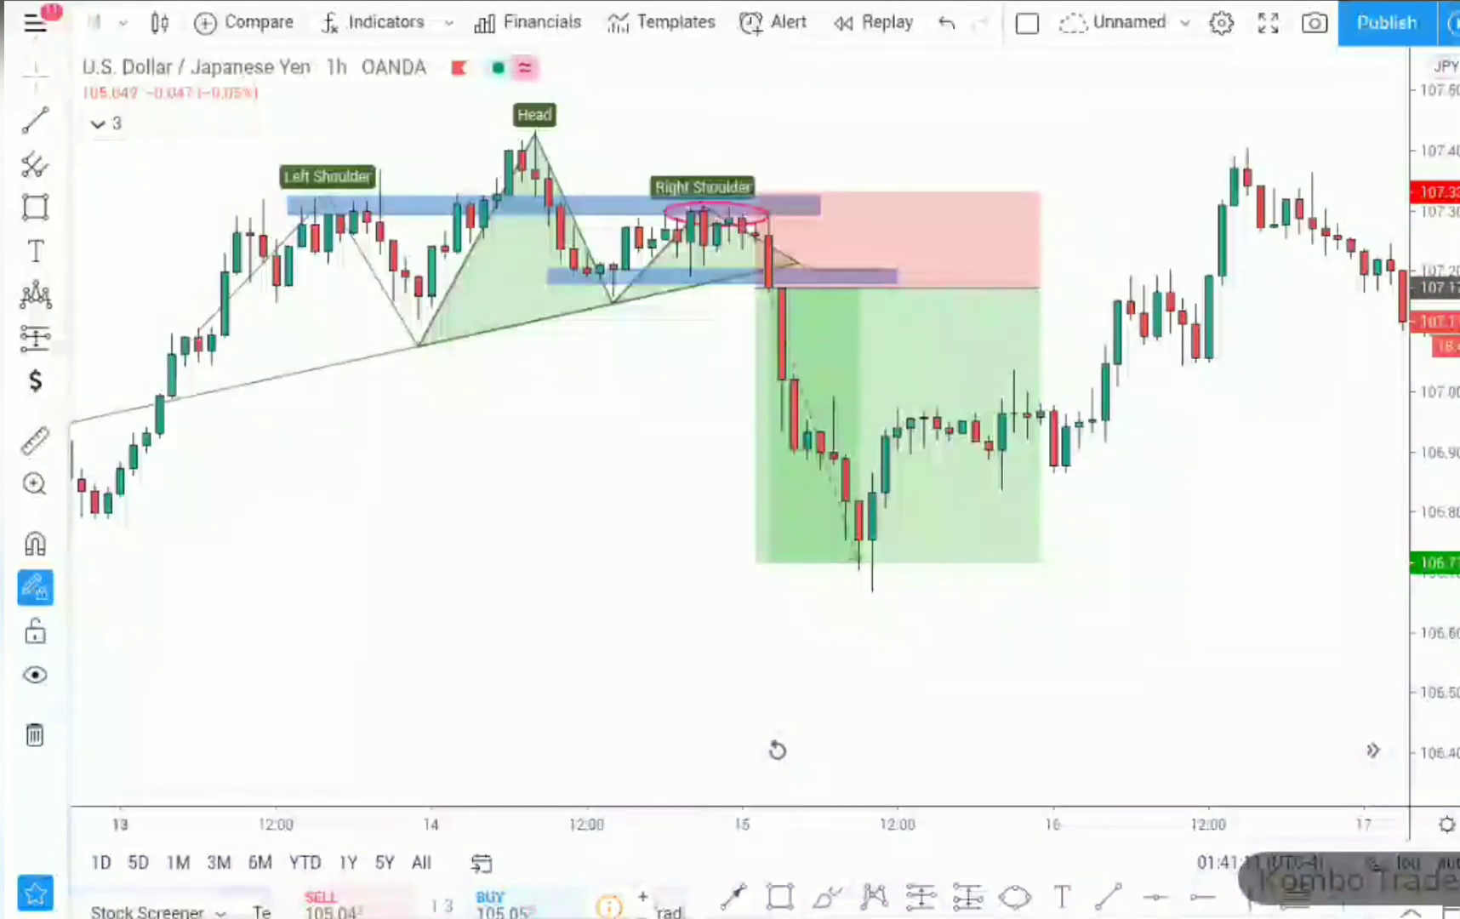